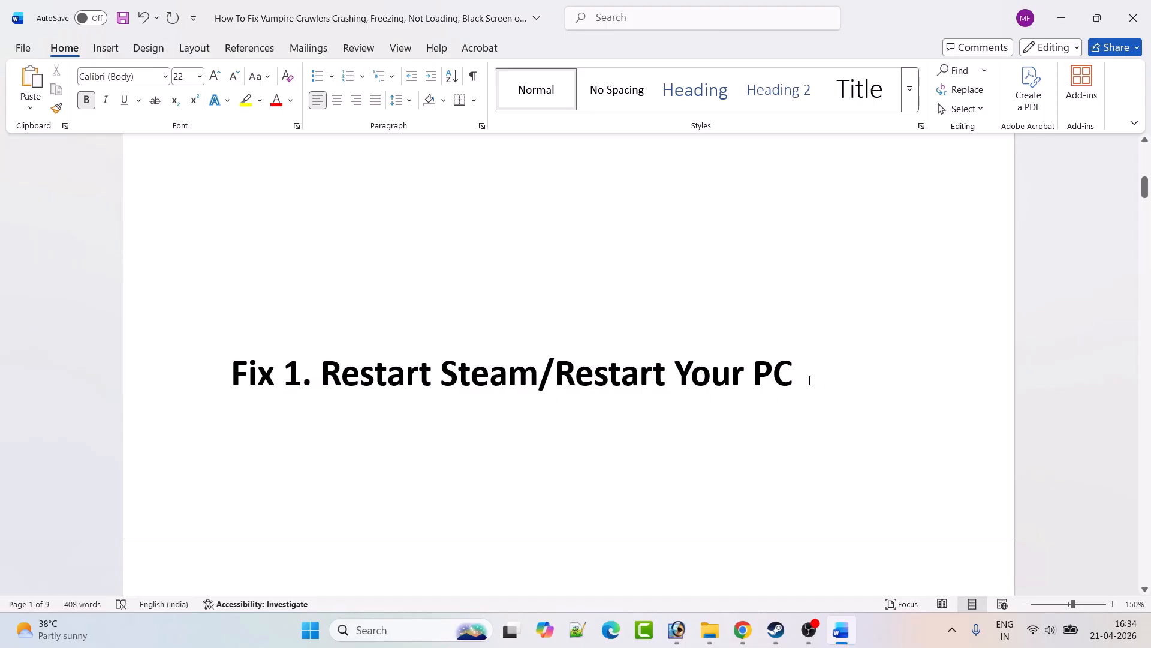
# - Switch to Steam and view its Exit option, plus the Windows Restart option, without running either
pyautogui.click(776, 630)
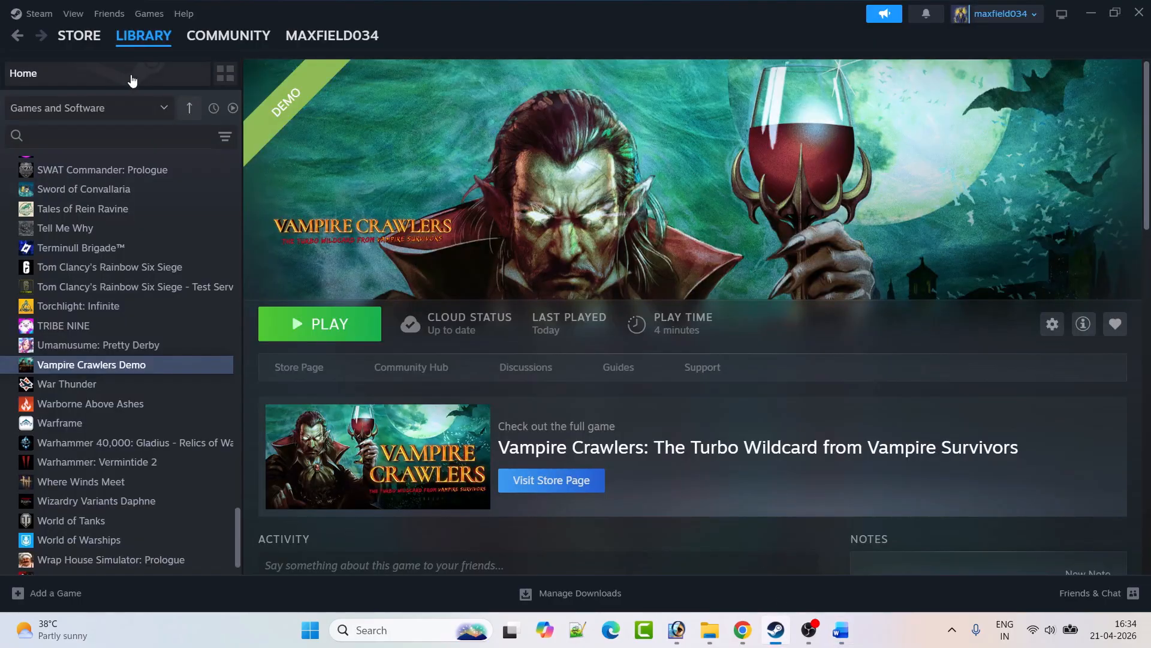
pyautogui.click(43, 21)
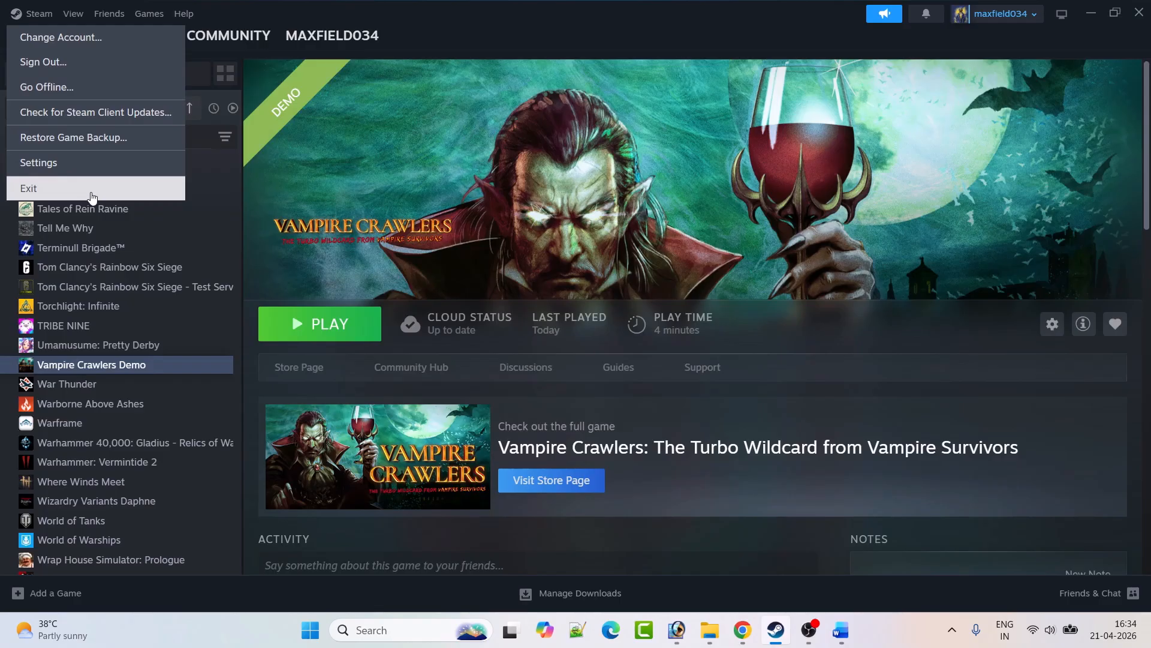
pyautogui.click(281, 271)
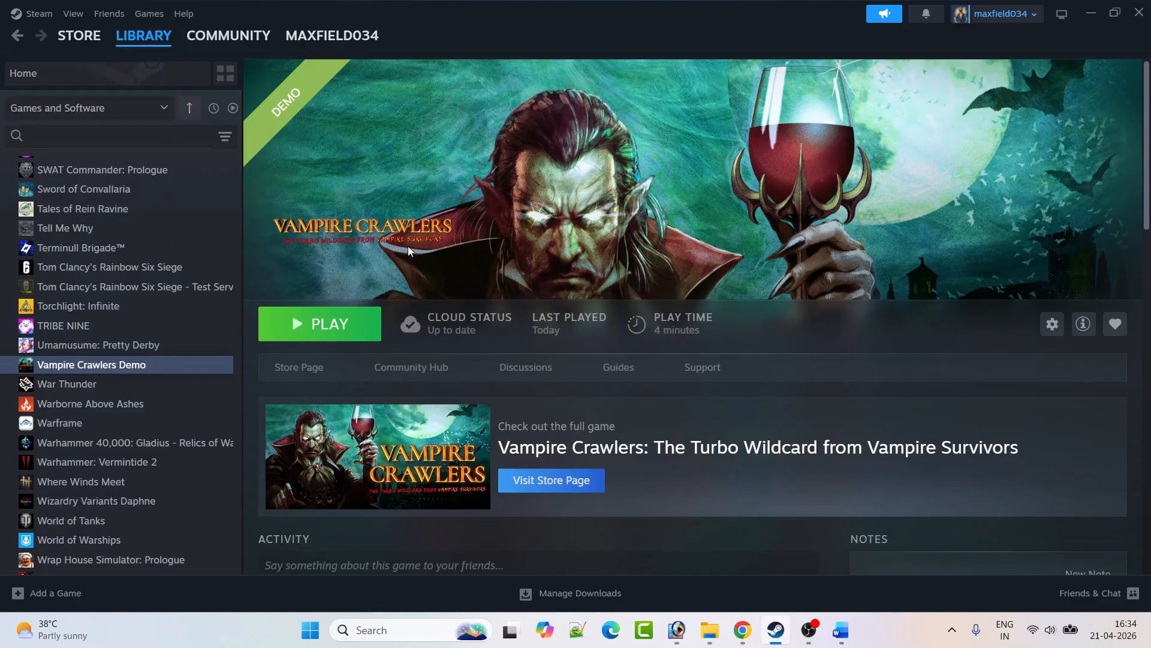
pyautogui.click(310, 629)
pyautogui.click(759, 574)
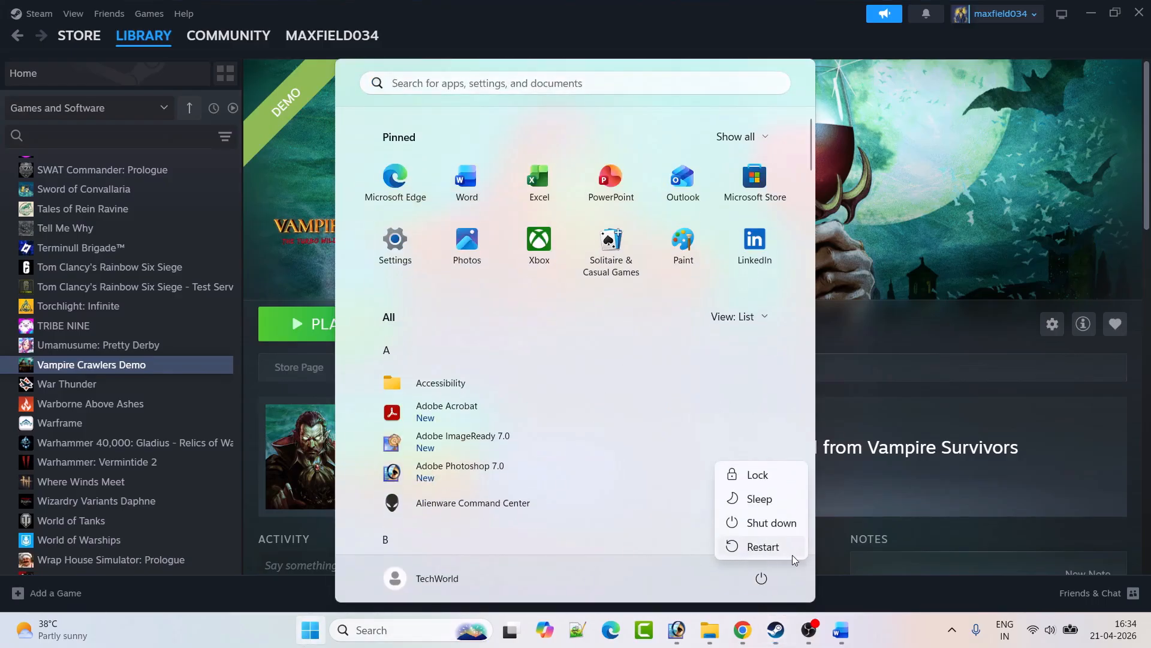
pyautogui.click(868, 598)
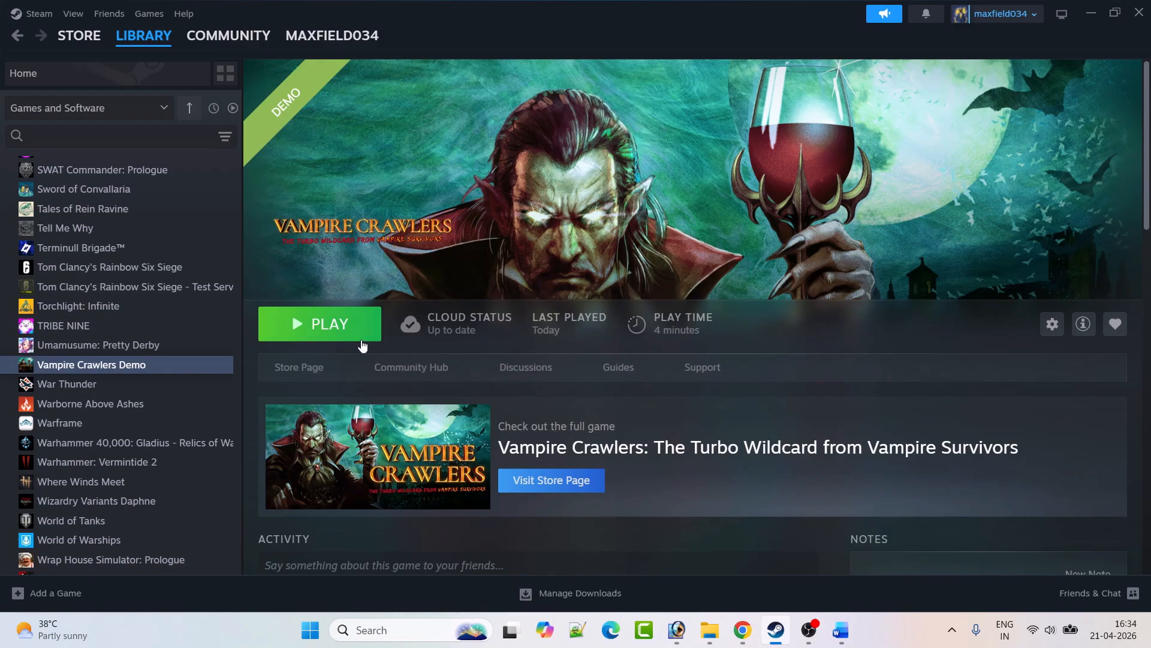
# - Check the Fix 2 notes in Word, and in Steam set the Vampire Crawlers Demo launch options to -dx11
pyautogui.click(840, 629)
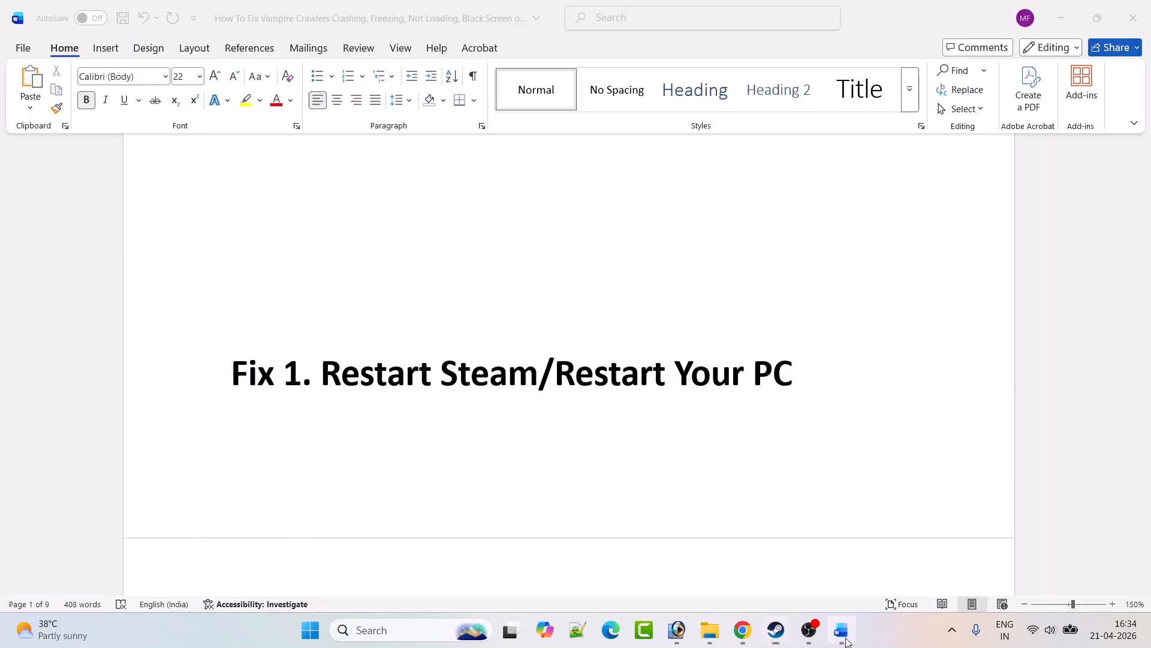
pyautogui.scroll(-5, 604, 450)
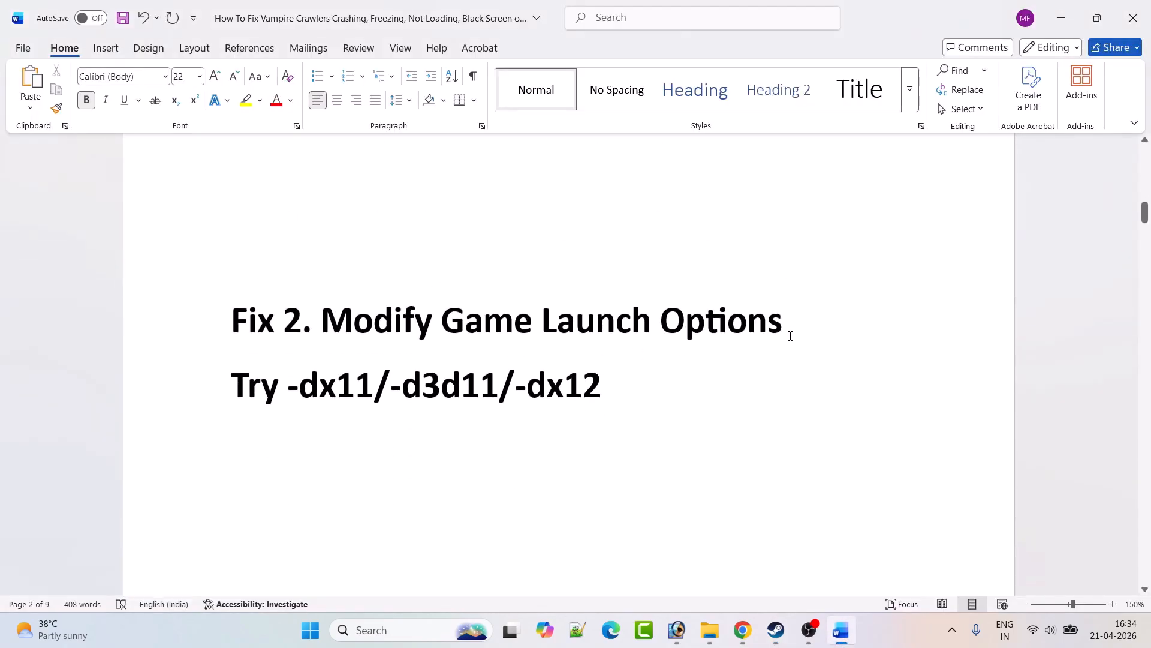
pyautogui.click(775, 630)
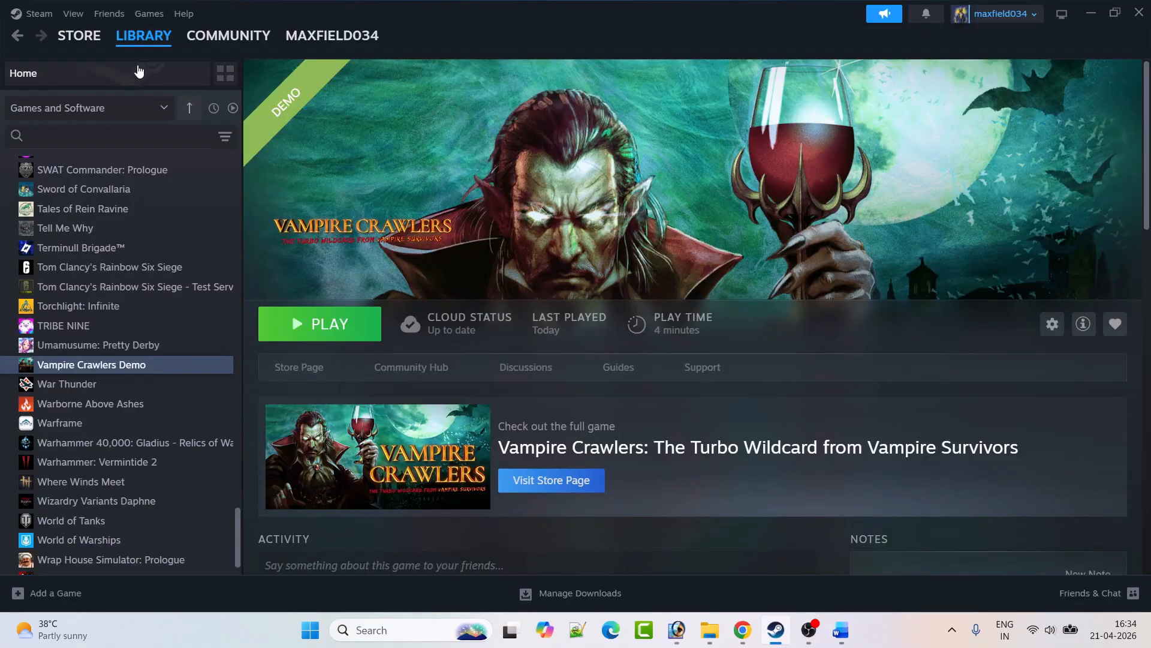
pyautogui.rightClick(141, 367)
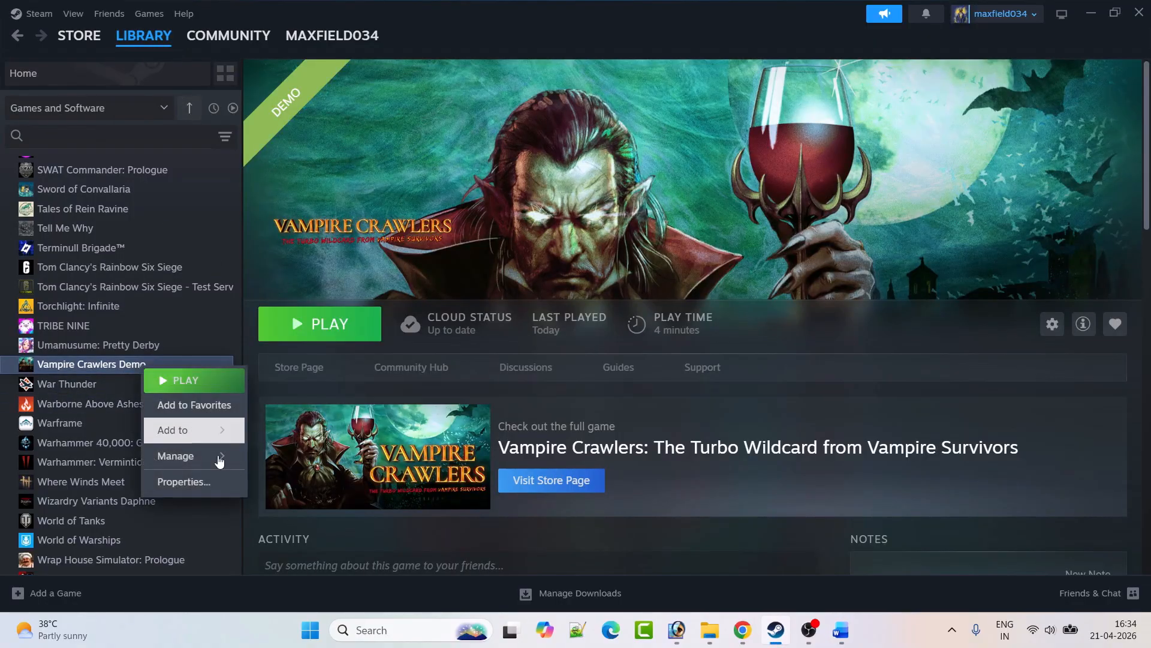
pyautogui.click(213, 483)
pyautogui.click(507, 412)
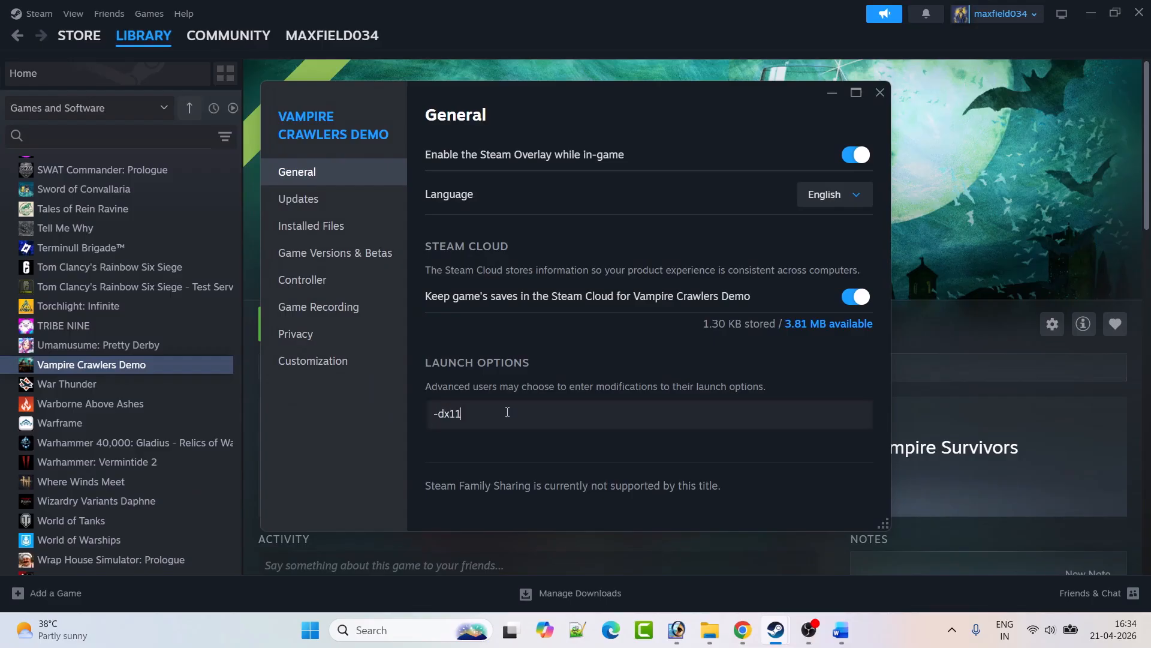
pyautogui.click(879, 92)
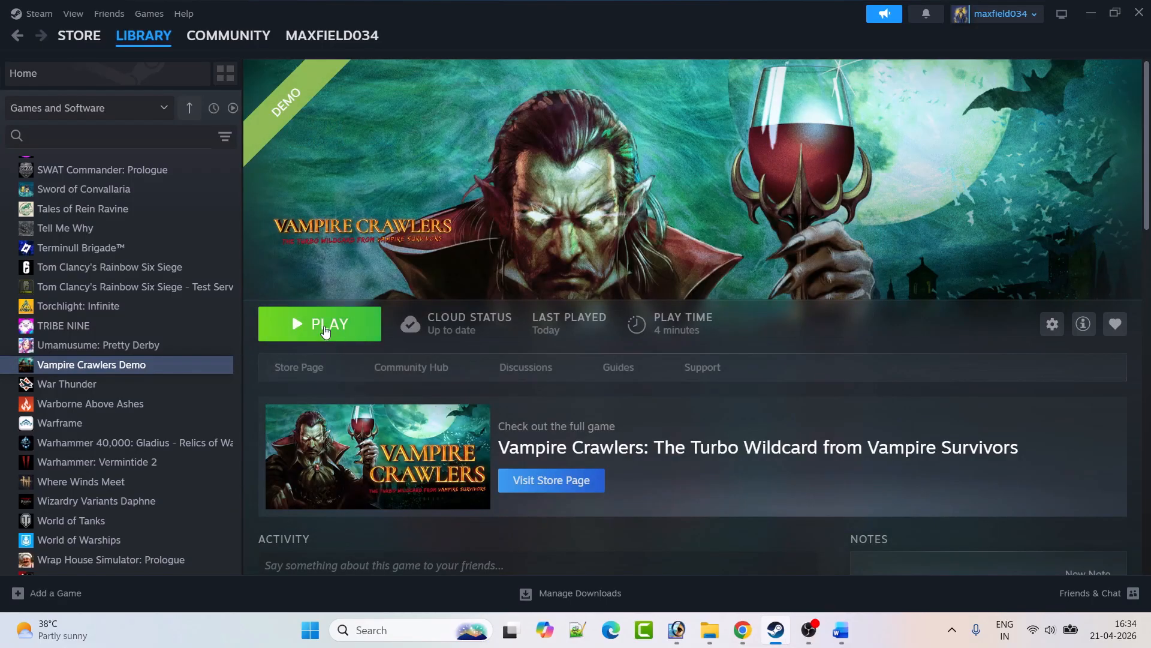
# - Replace the Vampire Crawlers Demo launch options with -d3d11 and close the game's properties
pyautogui.rightClick(139, 368)
pyautogui.click(197, 479)
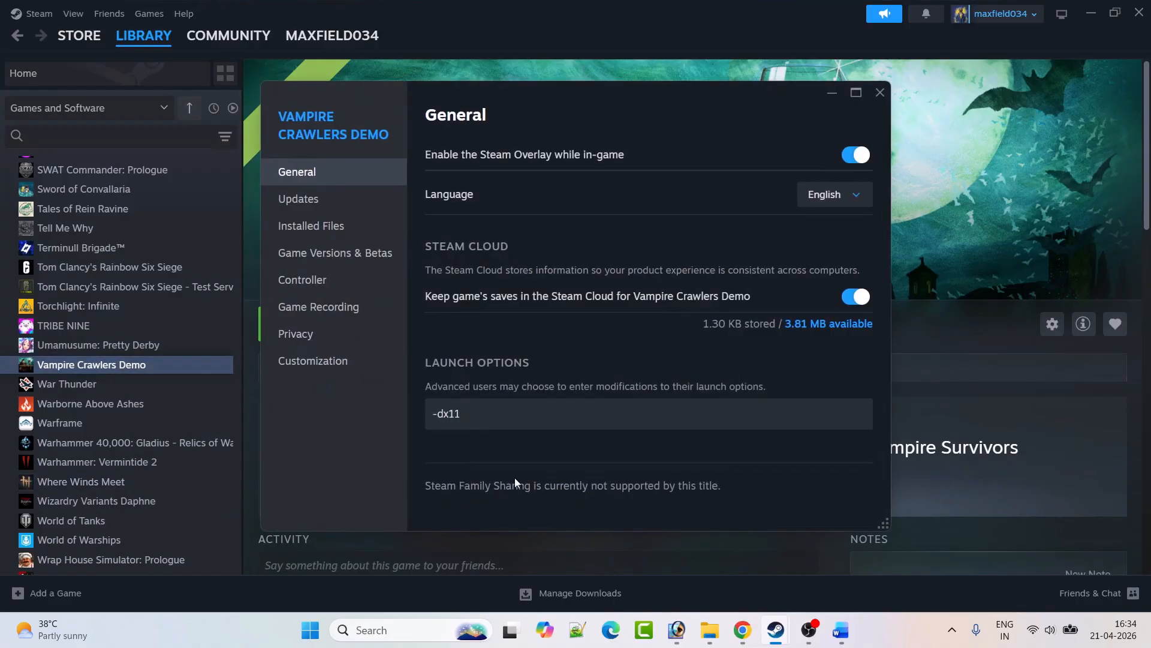
pyautogui.click(475, 416)
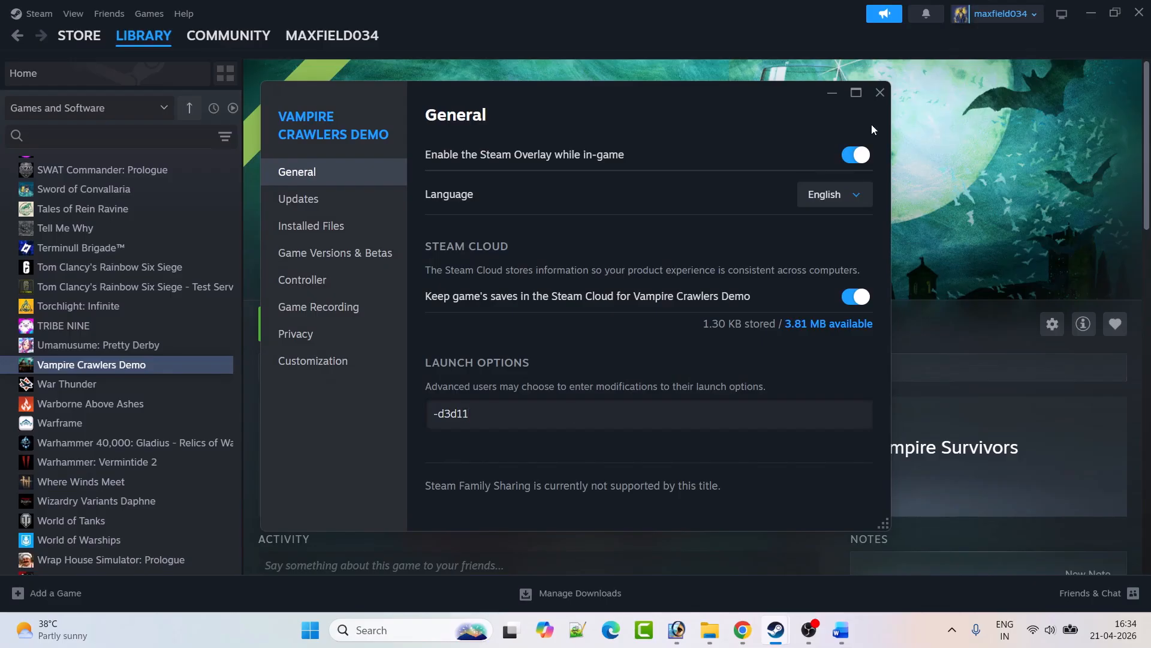
pyautogui.click(880, 92)
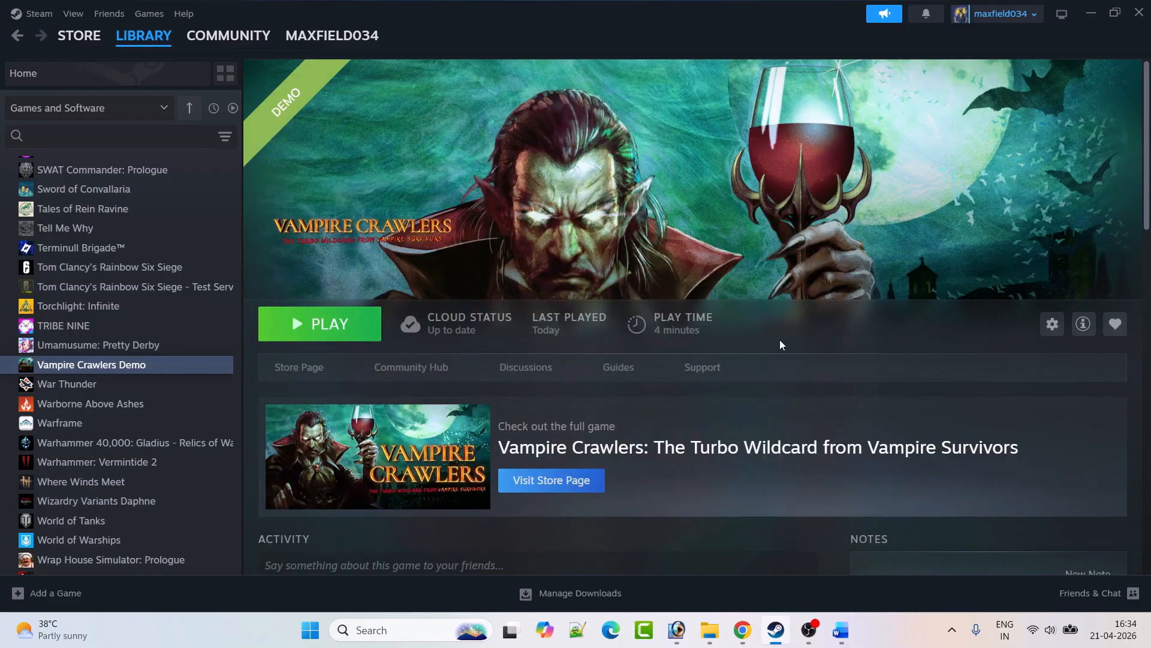
# - Change the Vampire Crawlers Demo launch options to -dx12 and close the game's properties
pyautogui.rightClick(138, 369)
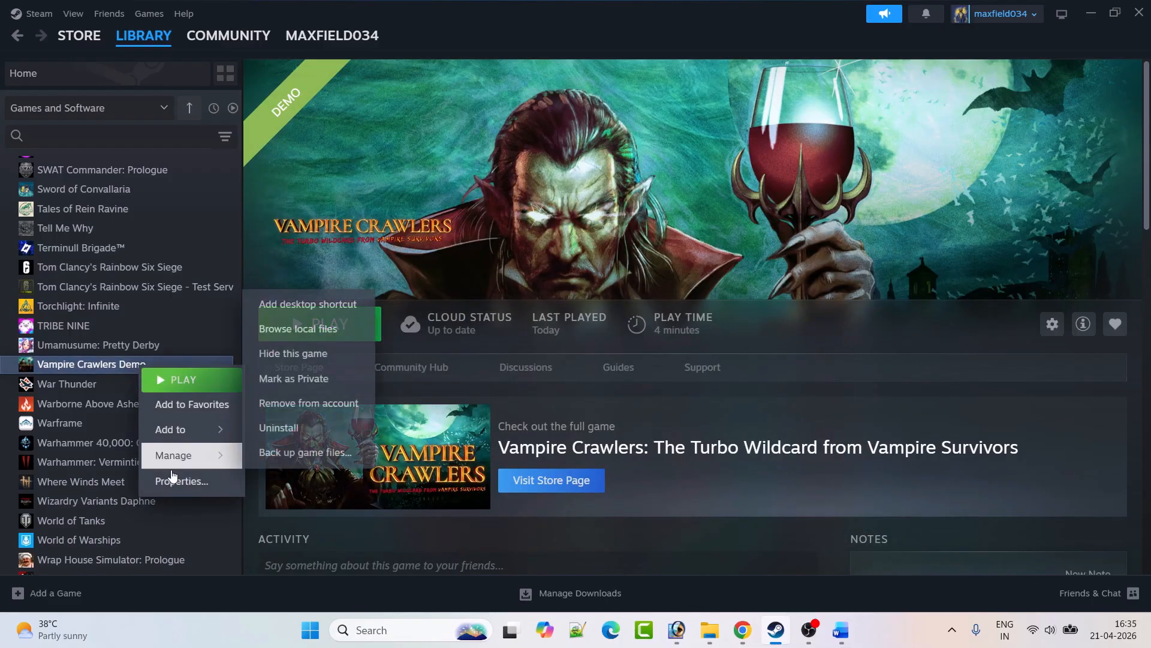
pyautogui.click(178, 478)
pyautogui.click(479, 418)
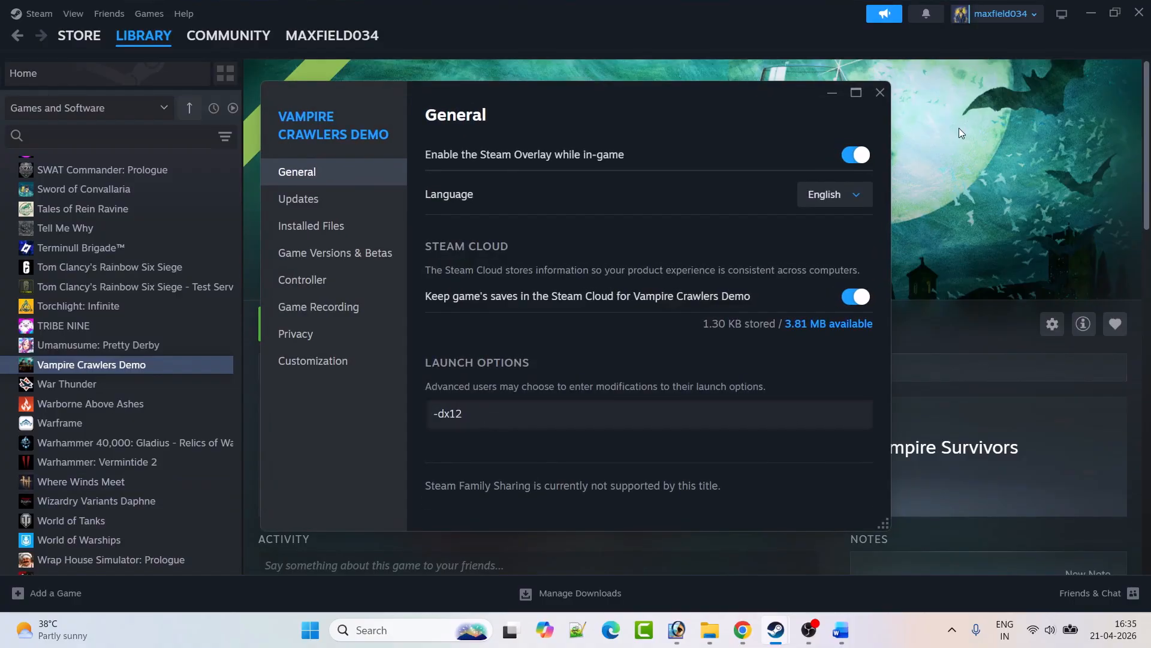
pyautogui.click(880, 93)
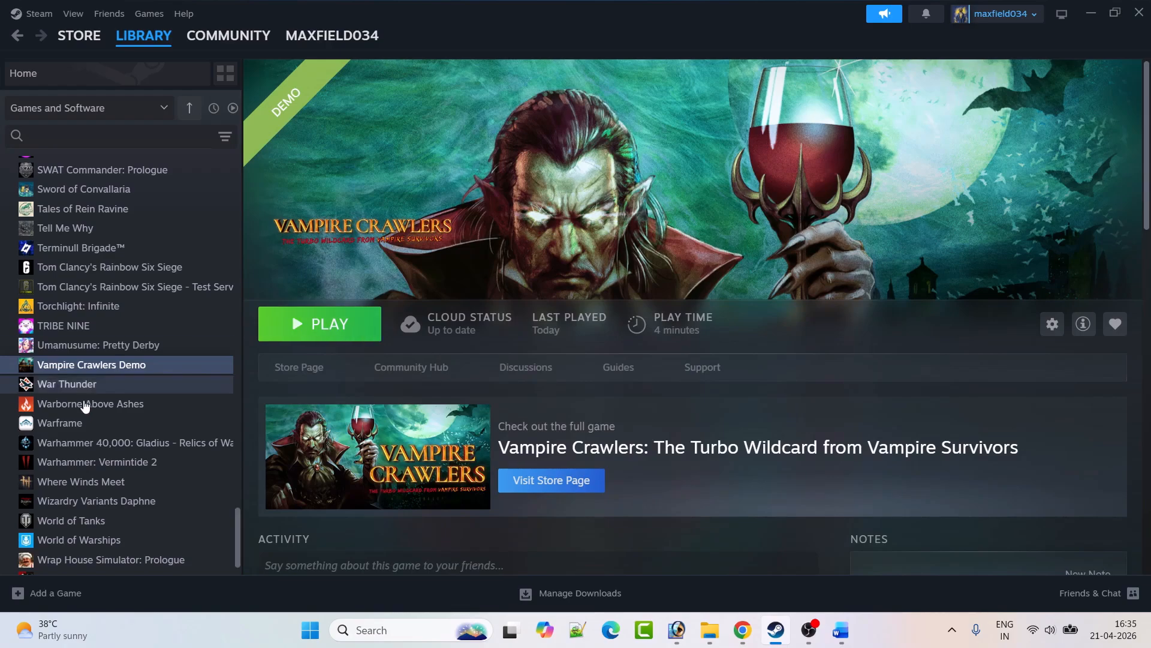
# - Clear the launch options of Vampire Crawlers Demo and close its properties
pyautogui.rightClick(148, 365)
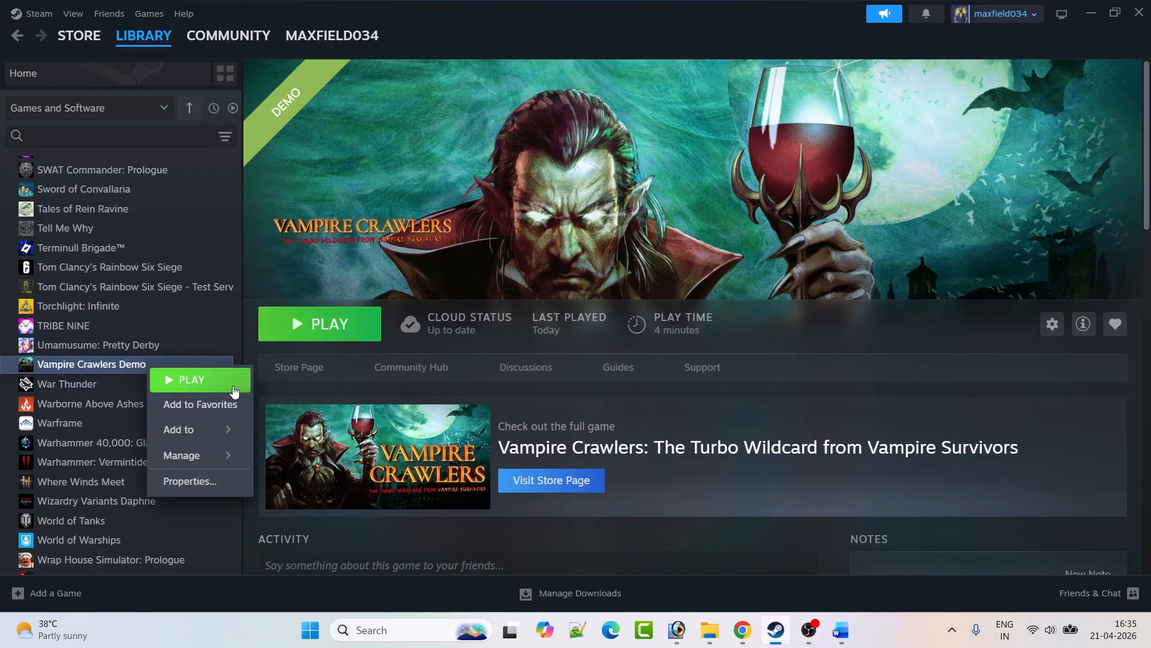
pyautogui.click(195, 484)
pyautogui.click(414, 407)
pyautogui.hotkey('ctrl', 'a')
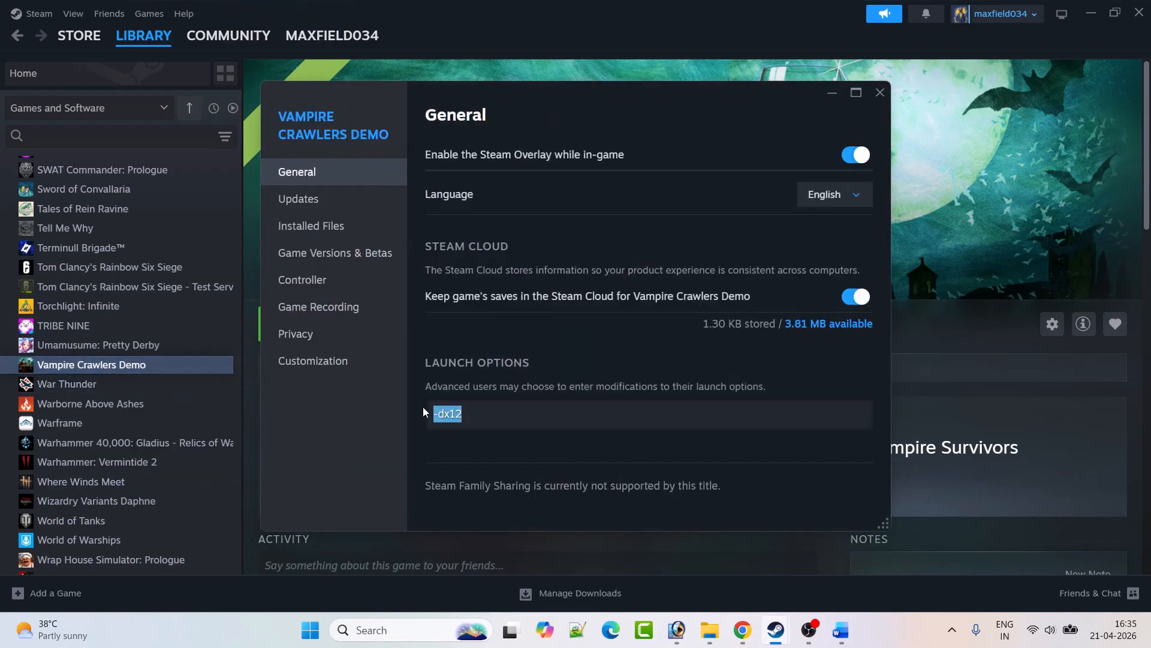
pyautogui.press('BackSpace')
pyautogui.click(880, 93)
# - Read the Fix 3 notes in Word, and search Windows for Windows Security and open it
pyautogui.click(841, 629)
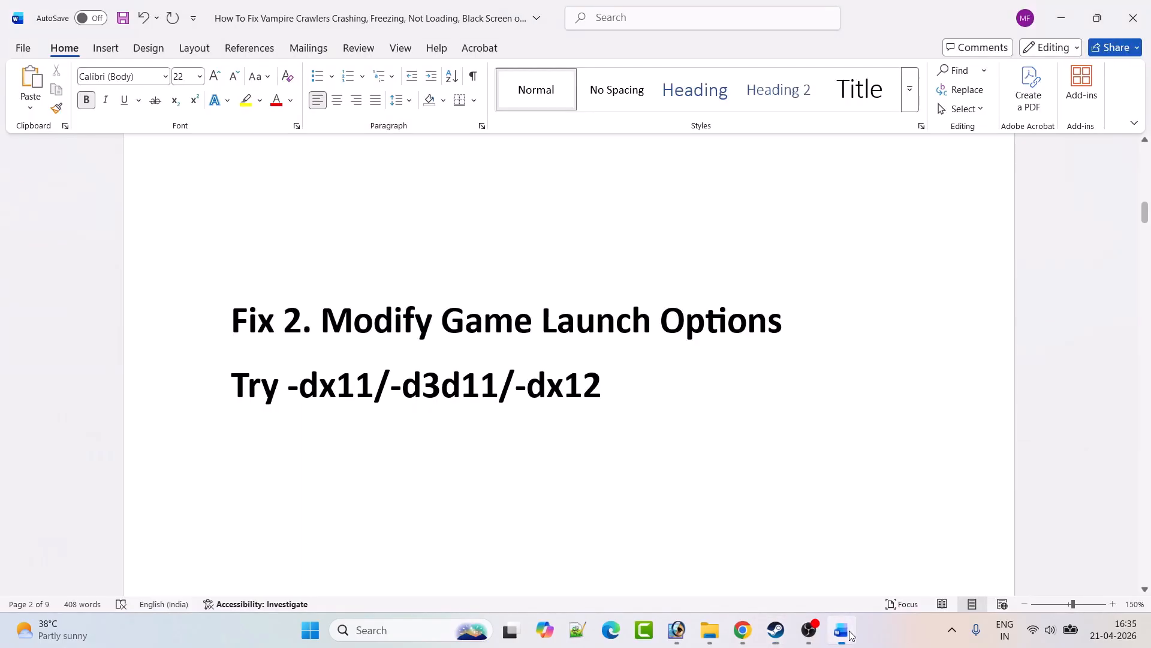
pyautogui.scroll(-5, 497, 406)
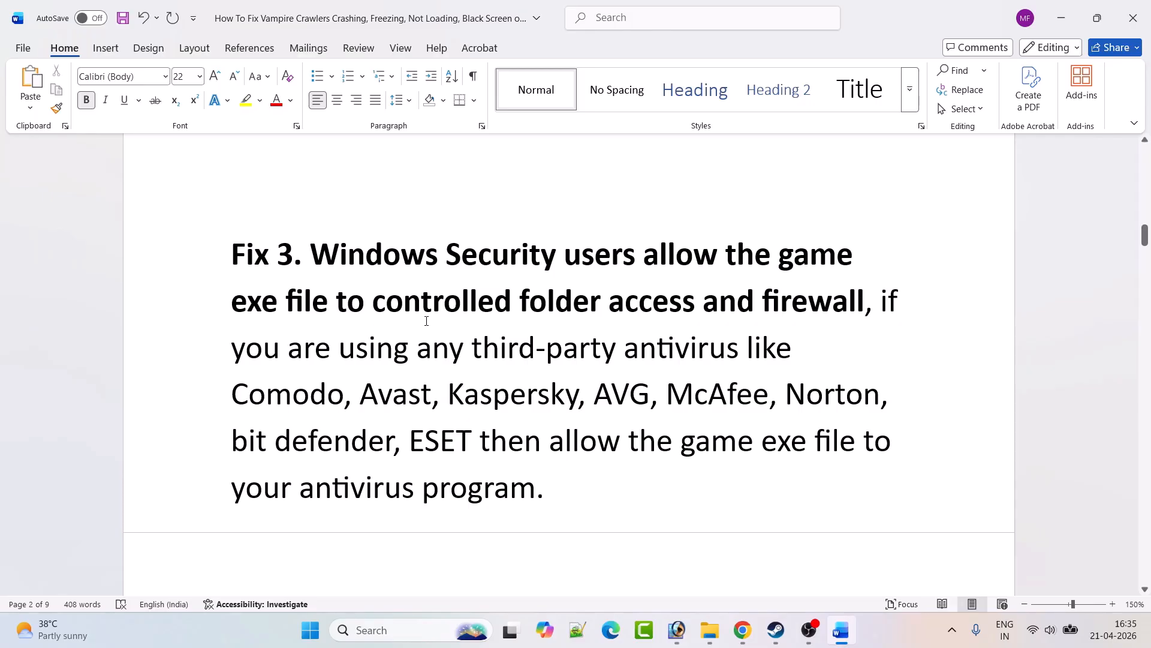
pyautogui.click(384, 630)
pyautogui.write('windows')
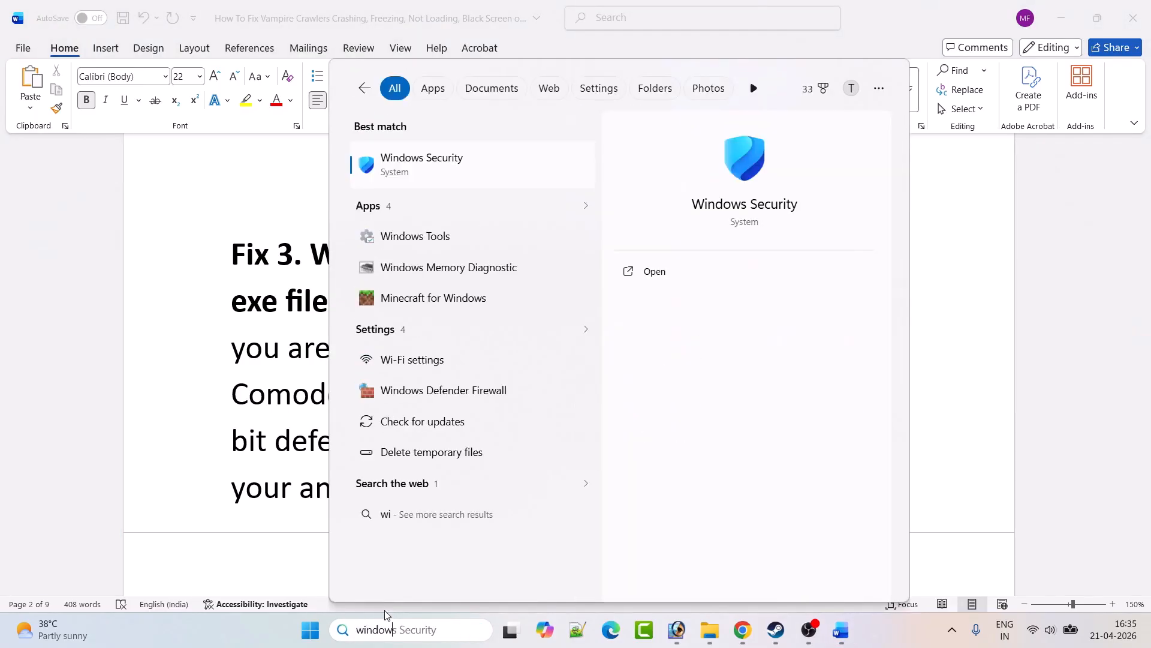
pyautogui.write(' se')
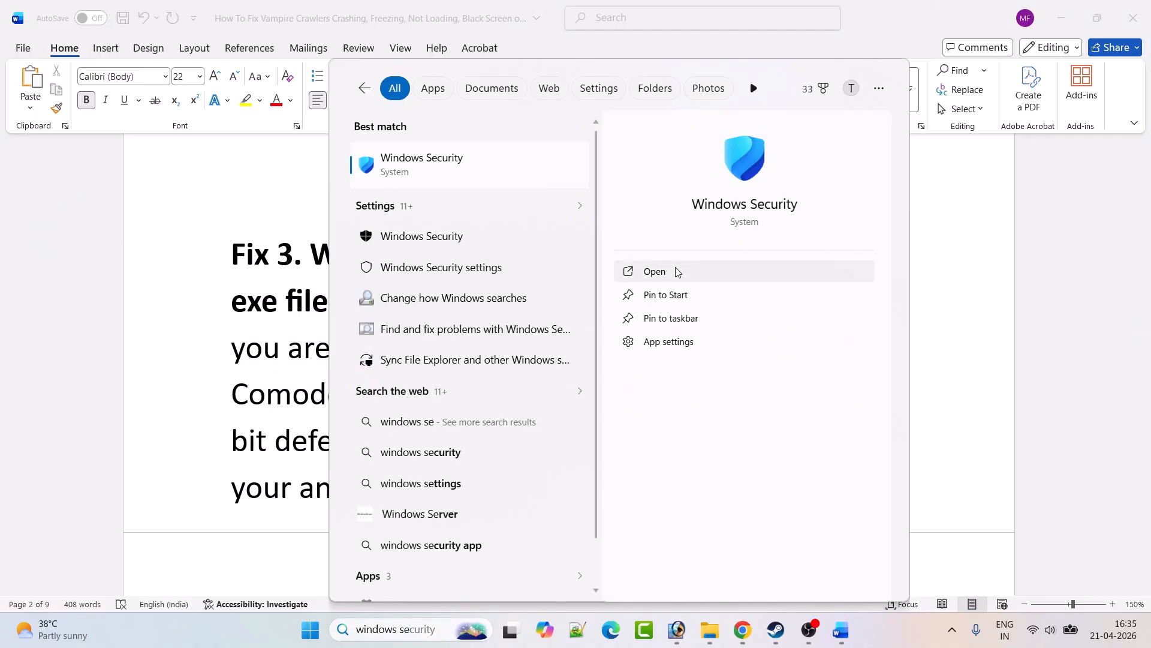
pyautogui.click(677, 272)
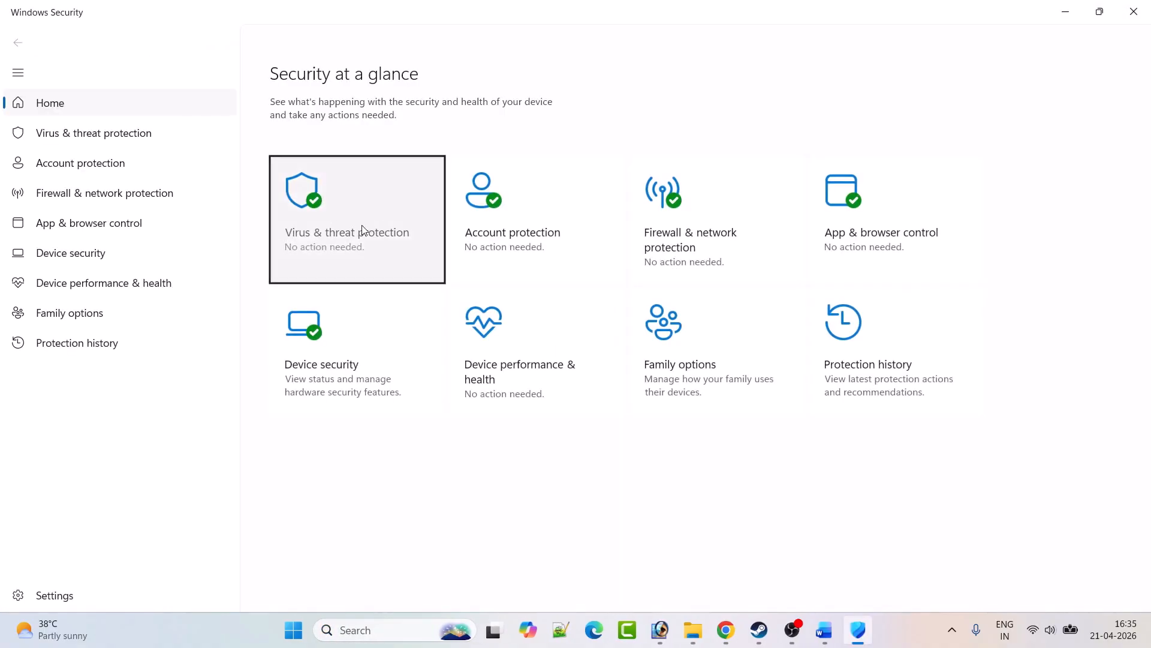
# - Open the list of apps allowed through Controlled folder access in the ransomware protection settings
pyautogui.click(362, 231)
pyautogui.scroll(-5, 622, 378)
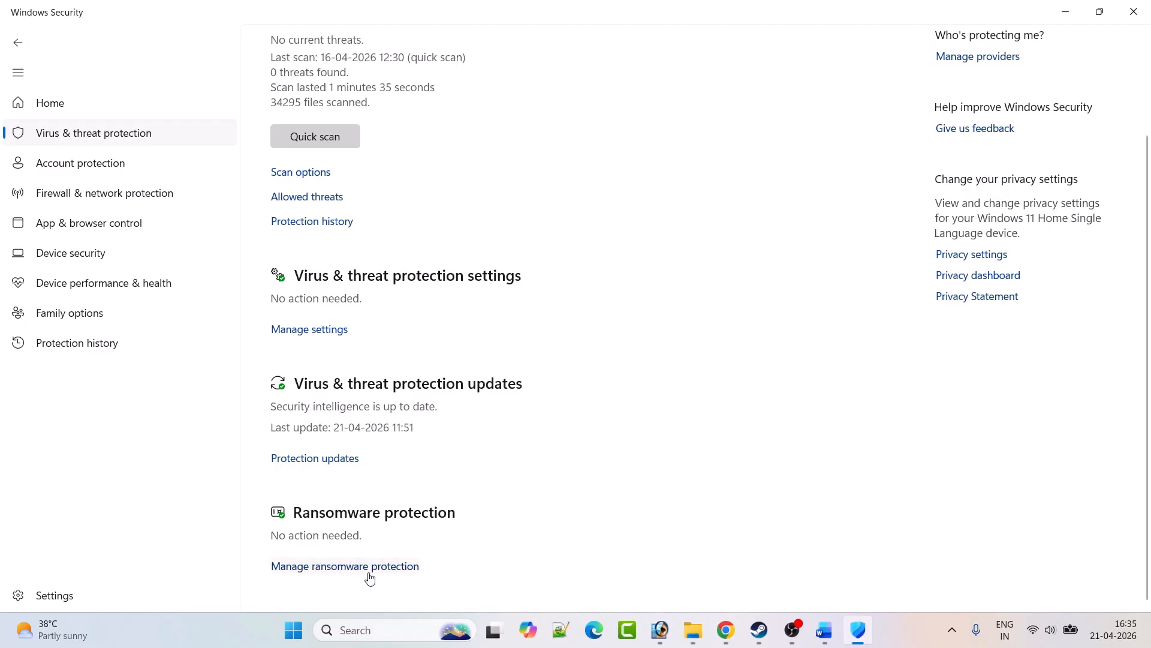
pyautogui.click(370, 572)
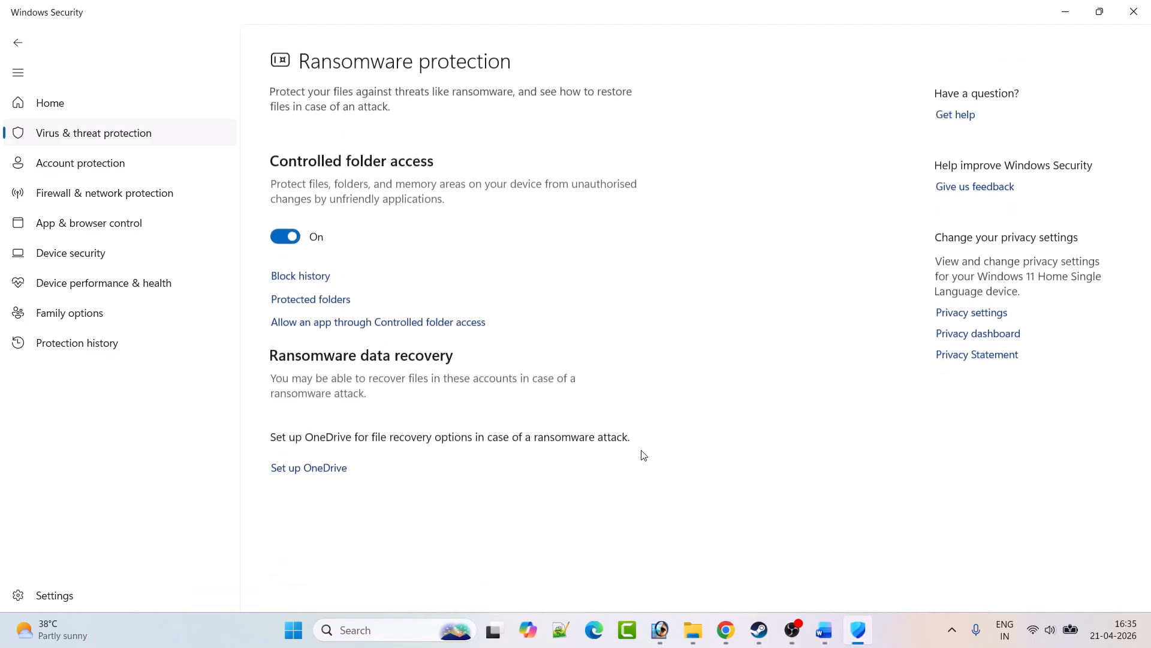
pyautogui.click(395, 317)
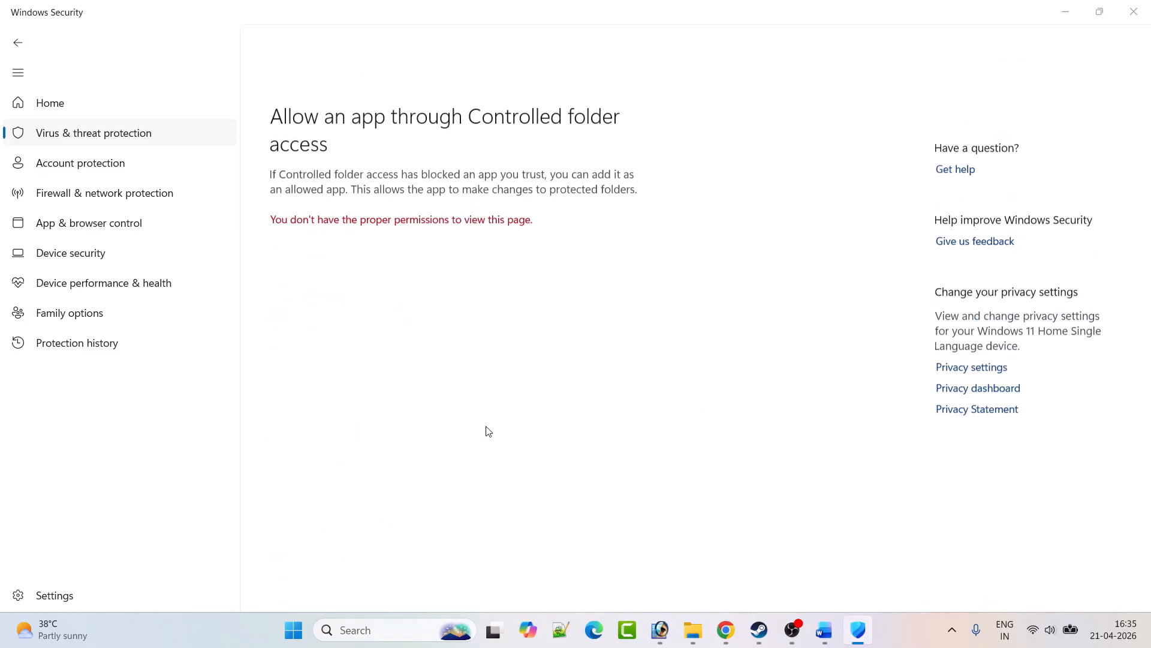
# - Start adding an allowed app by browsing all apps, and go to the OS (C:) drive
pyautogui.scroll(-3, 596, 280)
pyautogui.click(288, 49)
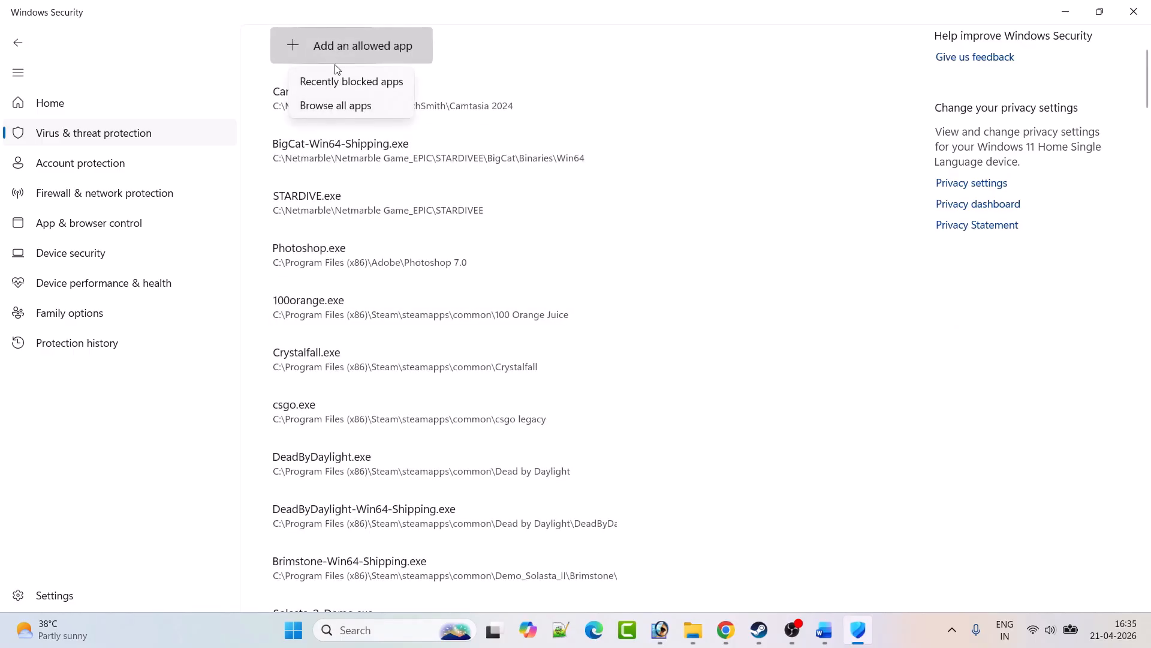
pyautogui.click(336, 105)
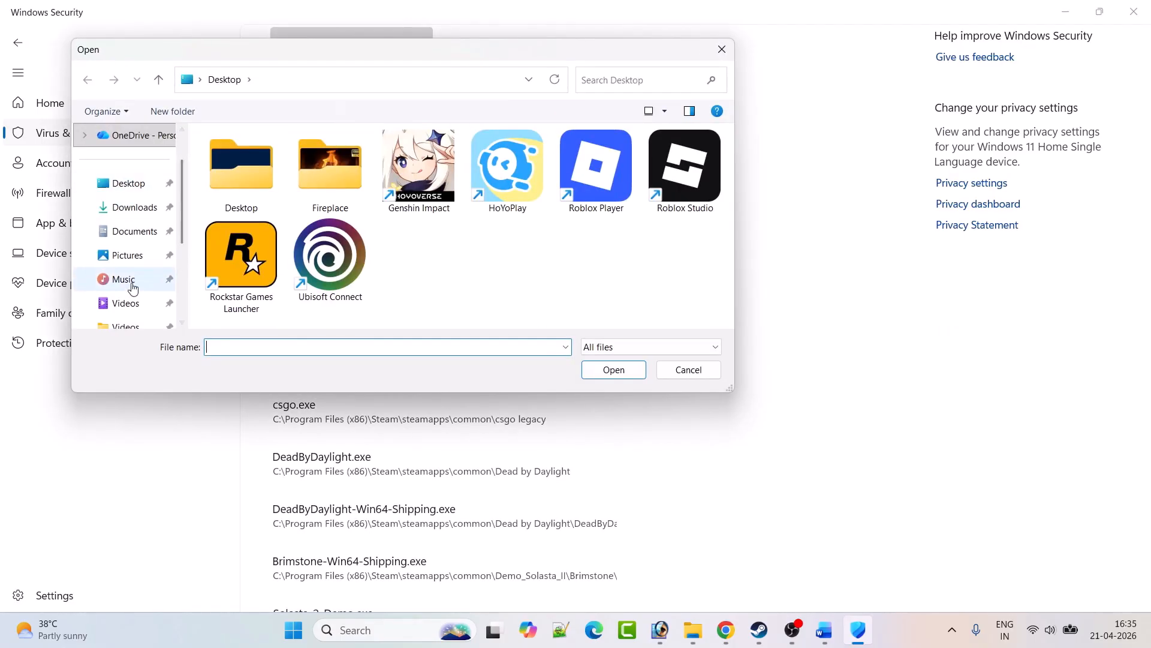
pyautogui.scroll(-3, 134, 288)
pyautogui.click(134, 301)
pyautogui.doubleClick(304, 171)
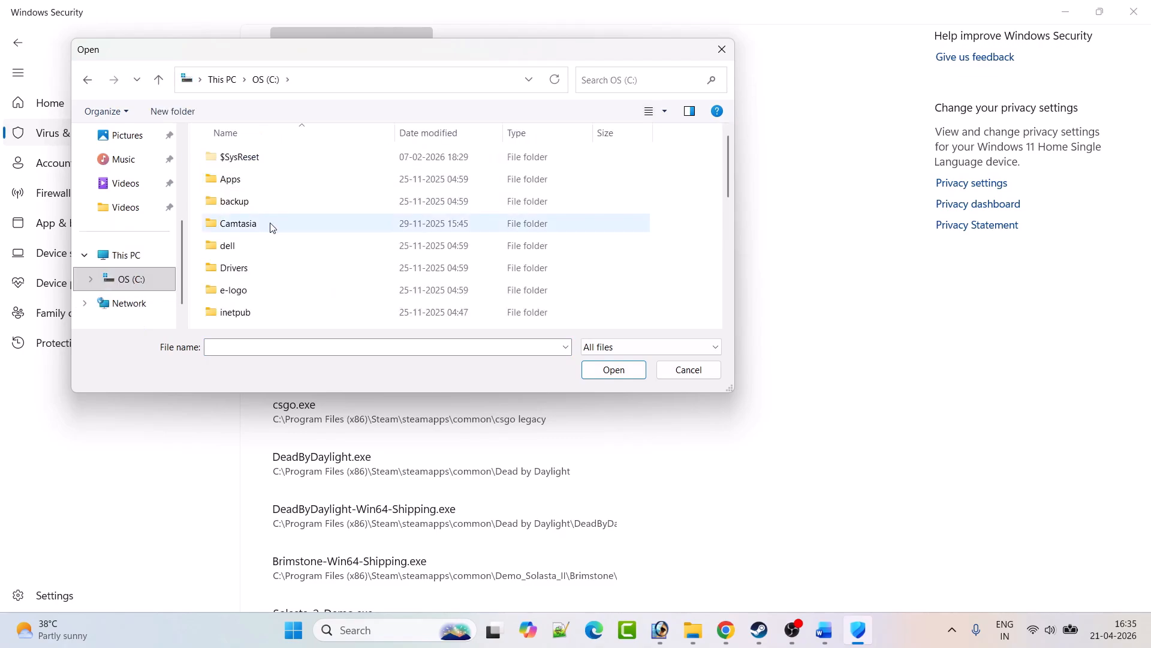
# - Browse to the Program Files (x86)\Steam\steamapps folder on the C: drive
pyautogui.click(271, 226)
pyautogui.press('p')
pyautogui.press('Down')
pyautogui.press('Down')
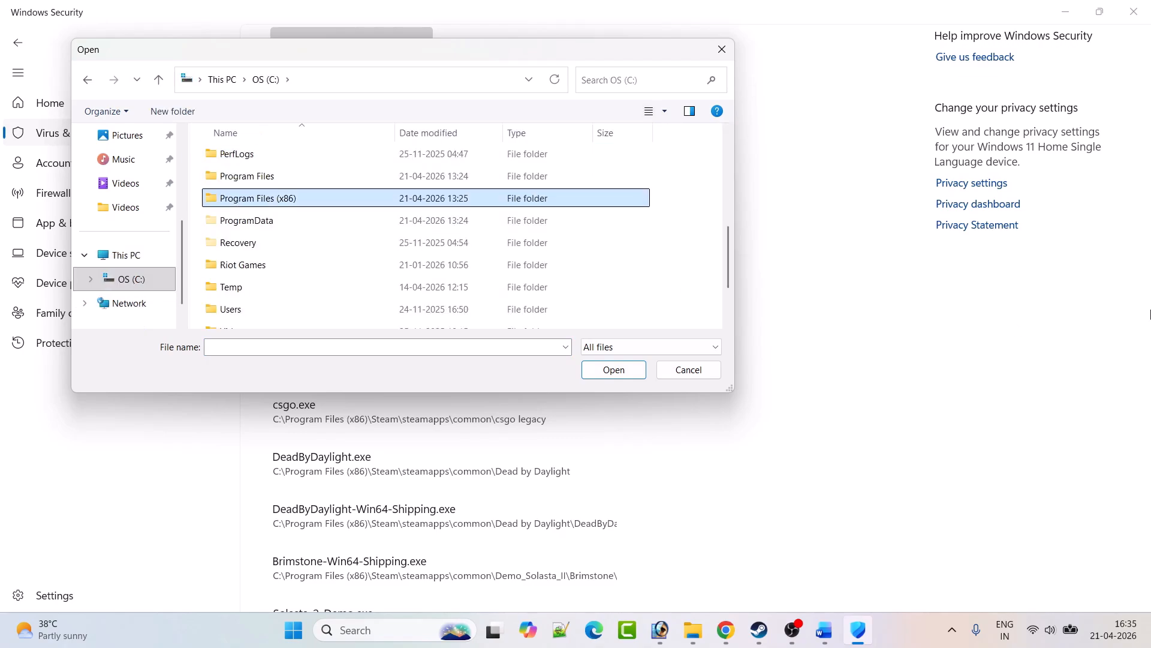
pyautogui.press('Return')
pyautogui.press('s')
pyautogui.press('Return')
pyautogui.press('s')
pyautogui.press('Down')
pyautogui.press('Return')
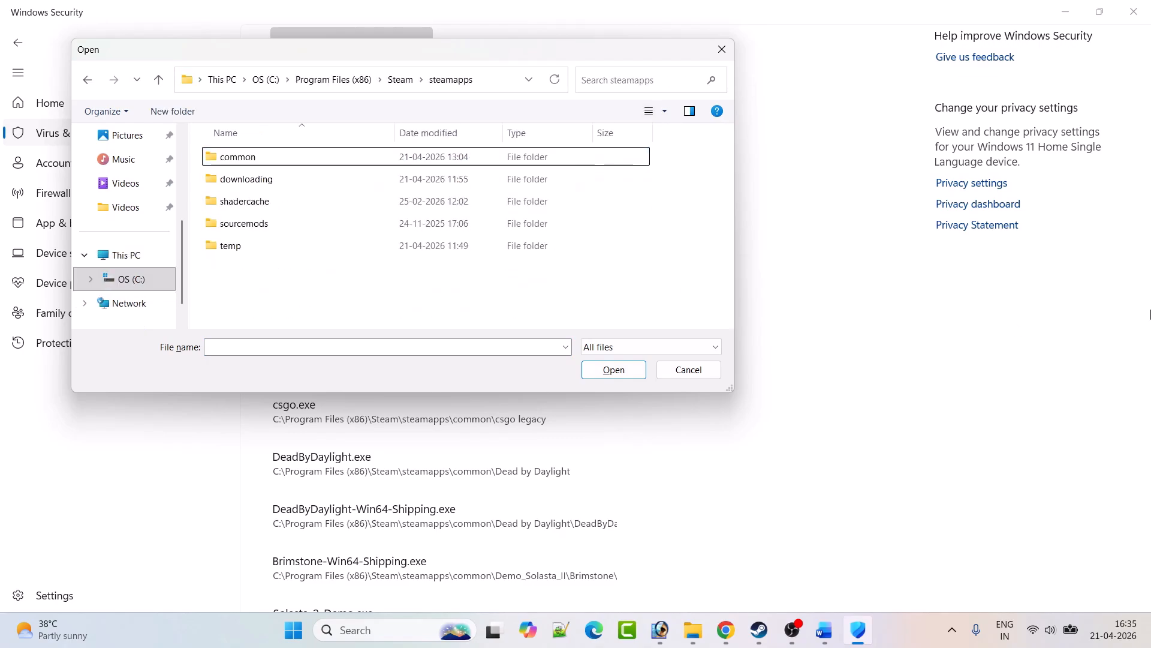
# - Add the Vampire Crawlers application from the common\Vampire Crawlers Demo folder to the apps allowed through Controlled folder access
pyautogui.press('c')
pyautogui.press('Return')
pyautogui.press('v')
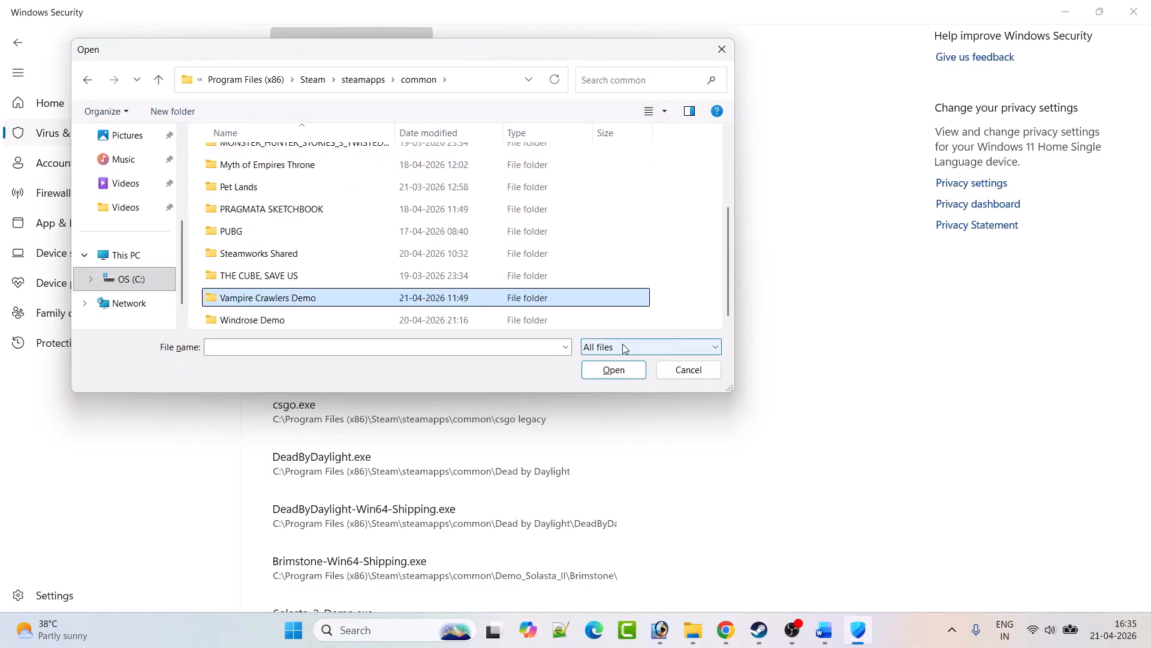
pyautogui.press('Return')
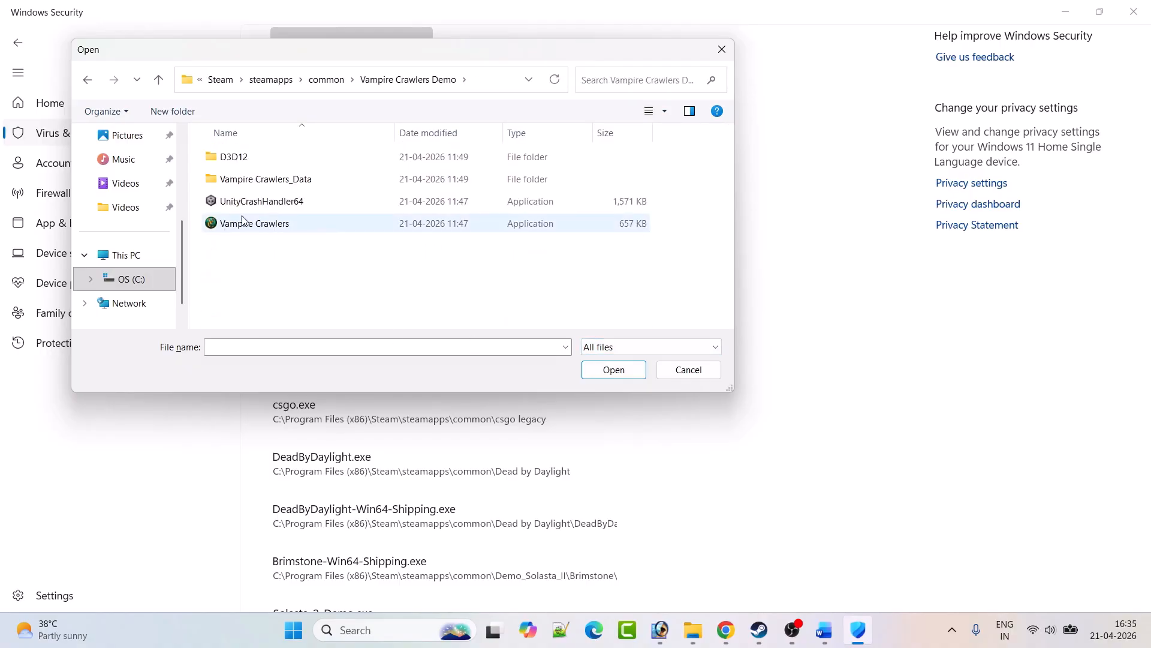
pyautogui.click(257, 225)
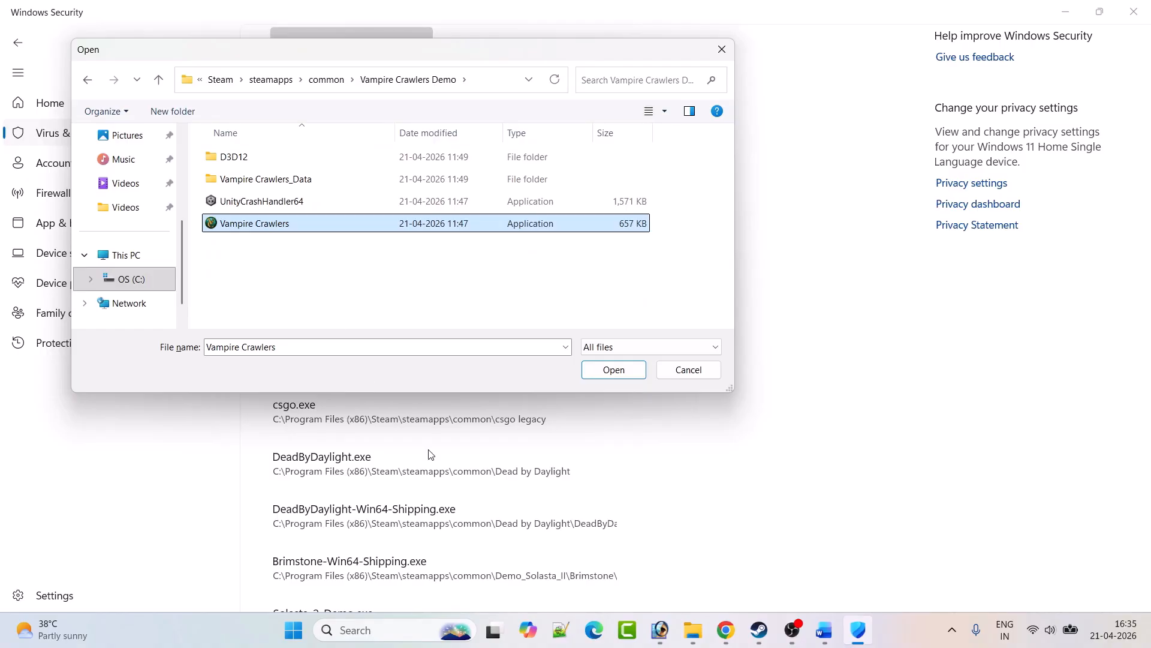
pyautogui.click(613, 372)
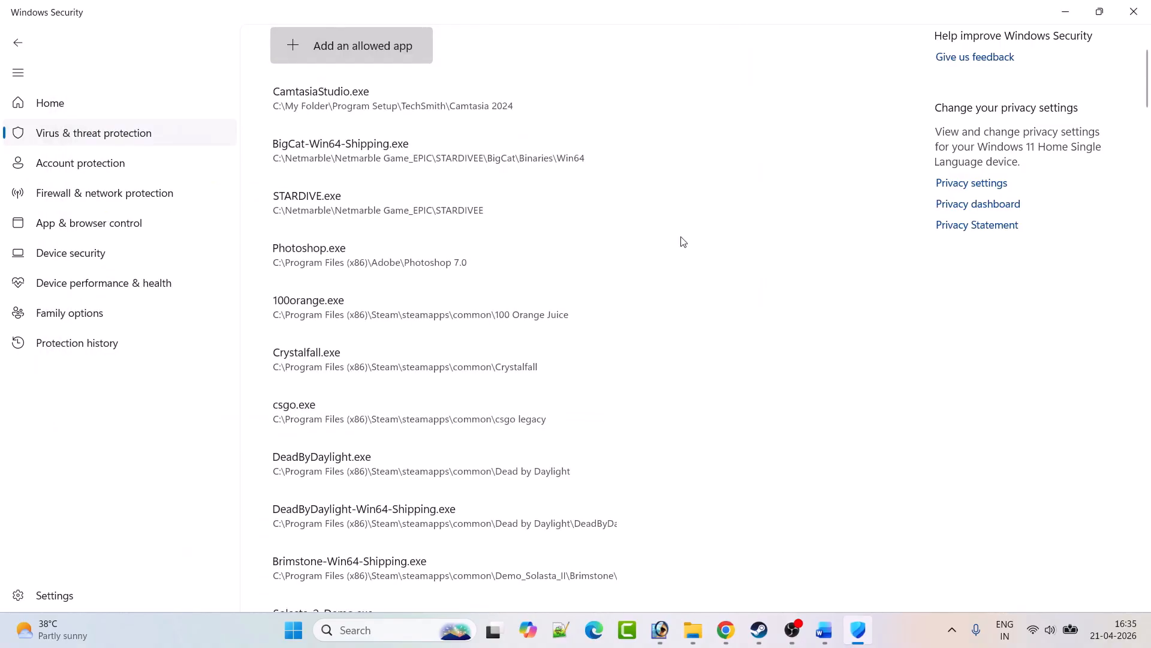
# - Return to the Windows Security home page and open the list of apps allowed through the firewall
pyautogui.click(18, 43)
pyautogui.click(18, 42)
pyautogui.click(18, 43)
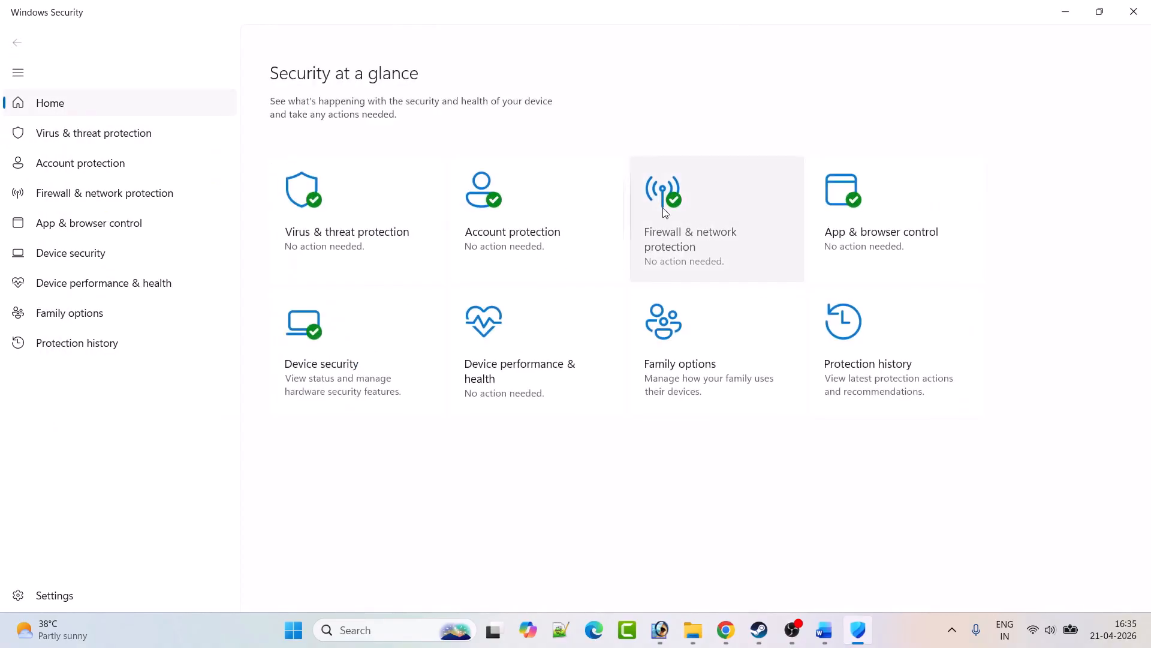
pyautogui.click(715, 249)
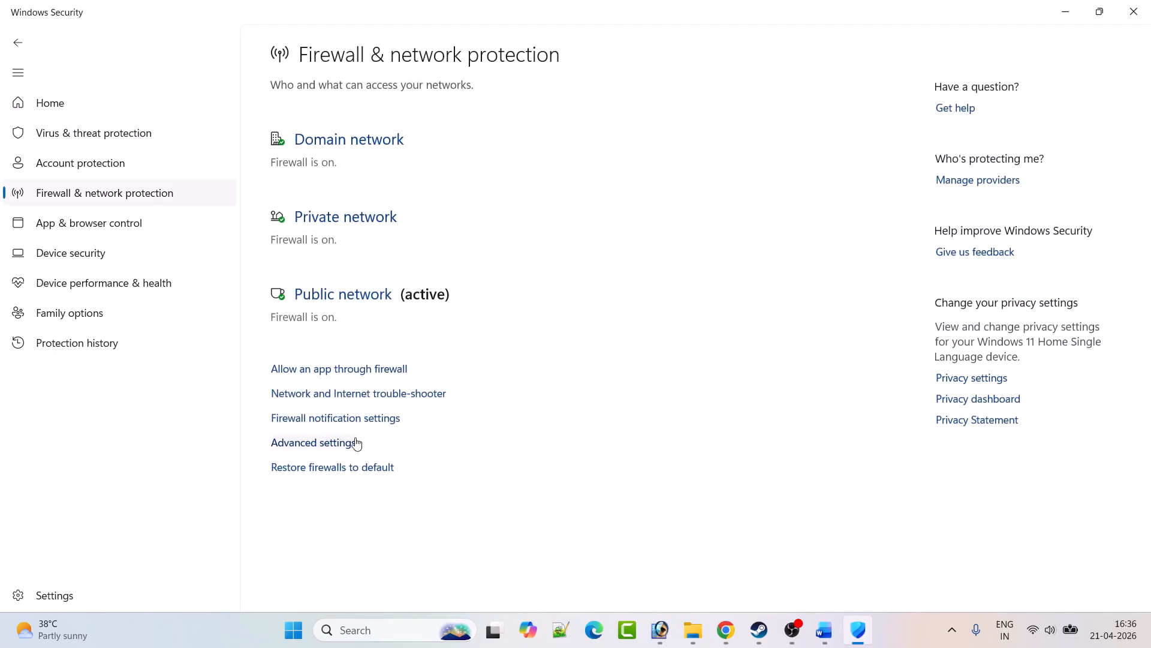
pyautogui.click(386, 370)
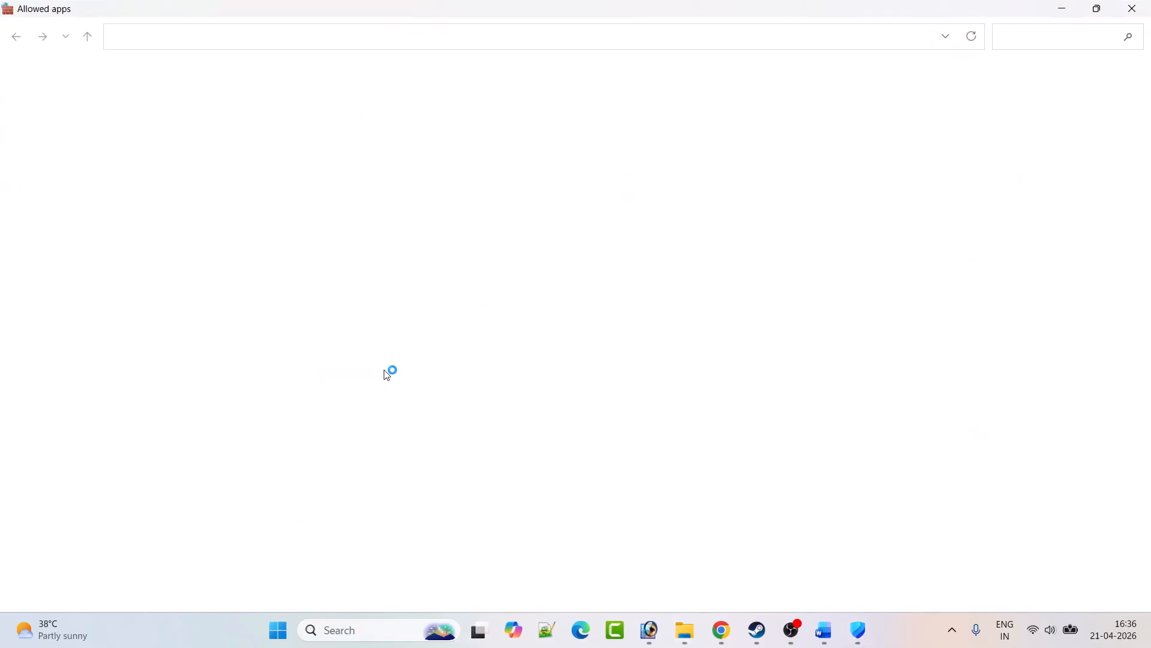
# - Unlock the firewall's allowed apps for changes, start allowing another app, and browse to the OS (C:) drive
pyautogui.click(748, 116)
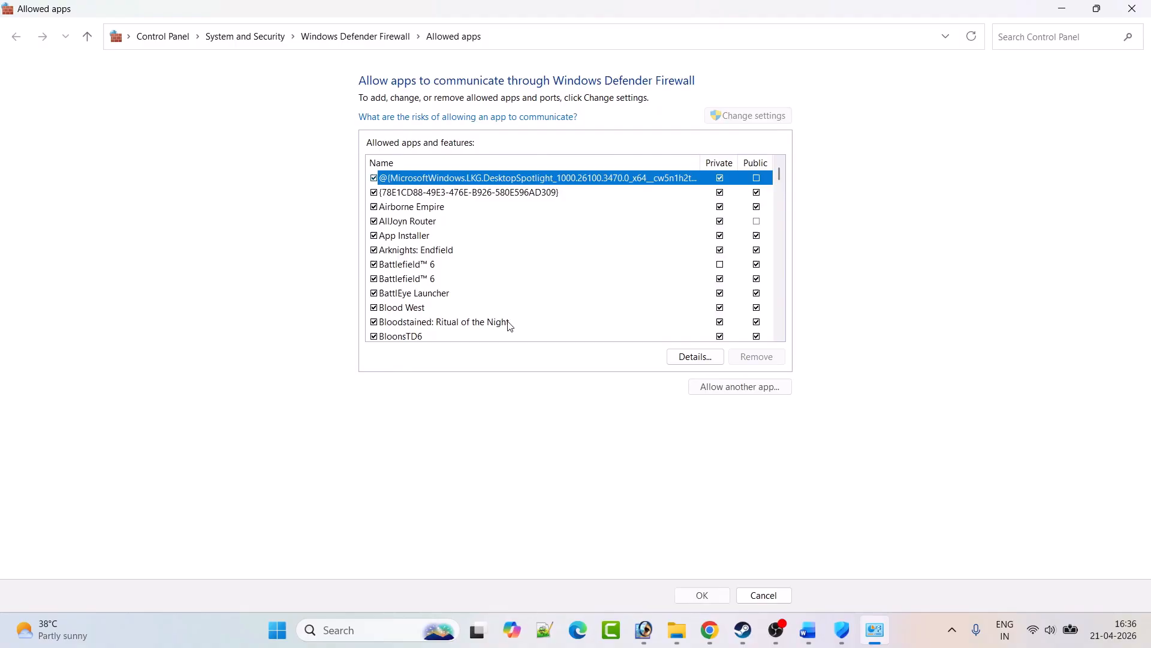
pyautogui.click(751, 390)
pyautogui.click(669, 386)
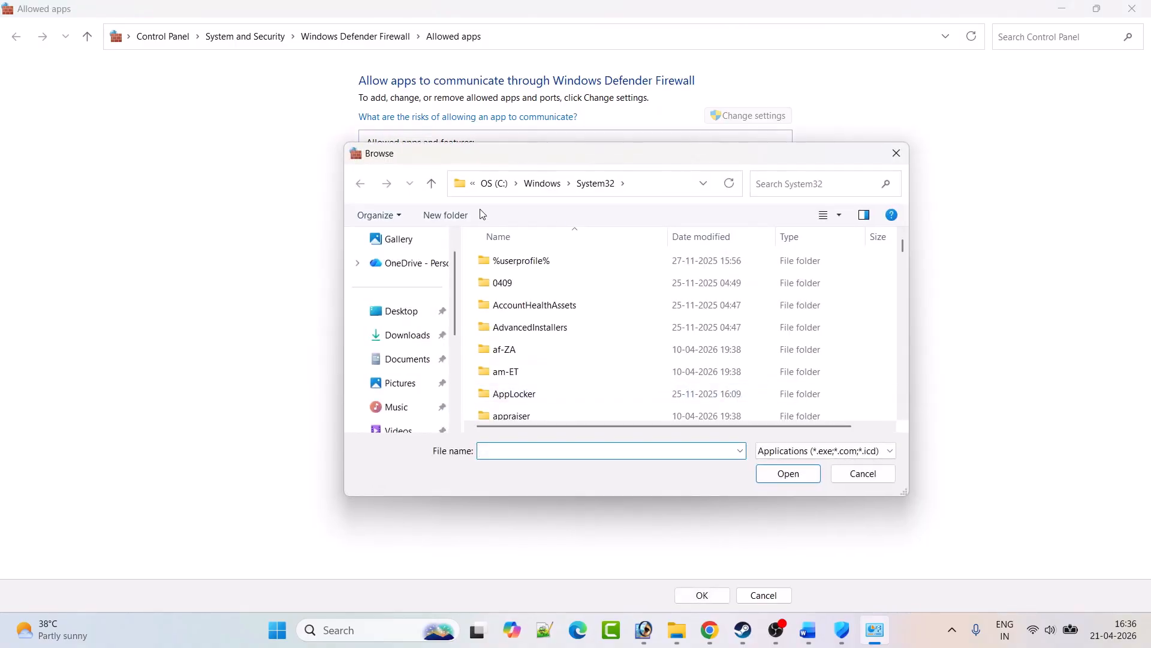
pyautogui.click(493, 183)
pyautogui.click(495, 184)
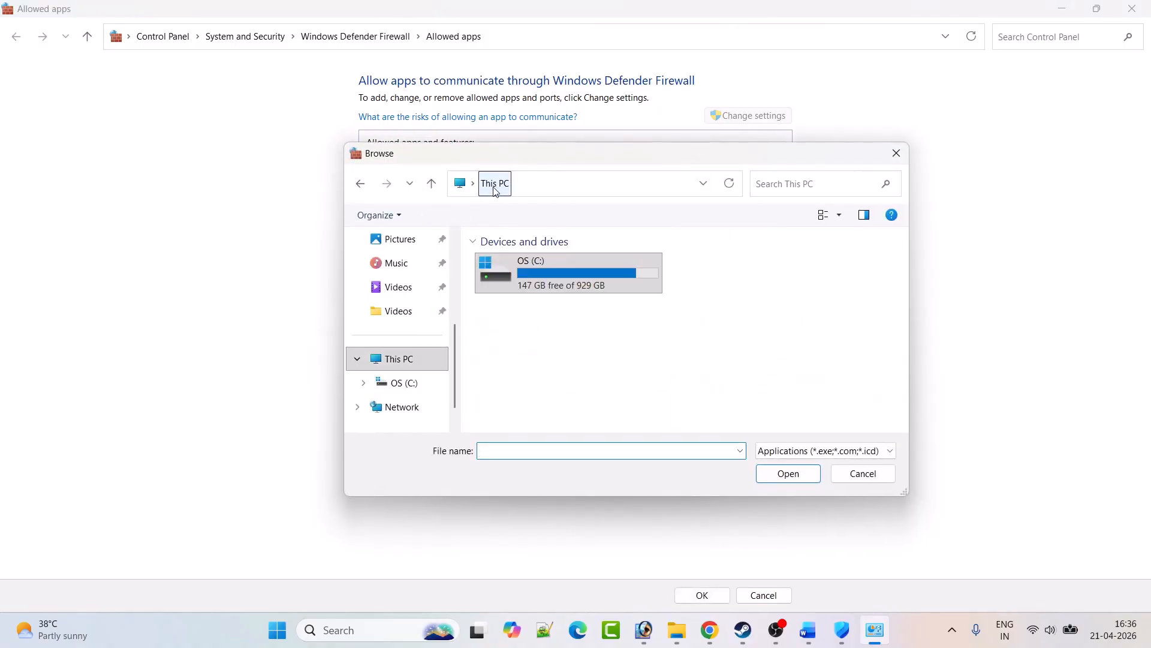
pyautogui.doubleClick(569, 289)
# - Browse to the Program Files (x86)\Steam\steamapps\common folder on the C: drive
pyautogui.click(530, 305)
pyautogui.press('p')
pyautogui.press('p')
pyautogui.press('p')
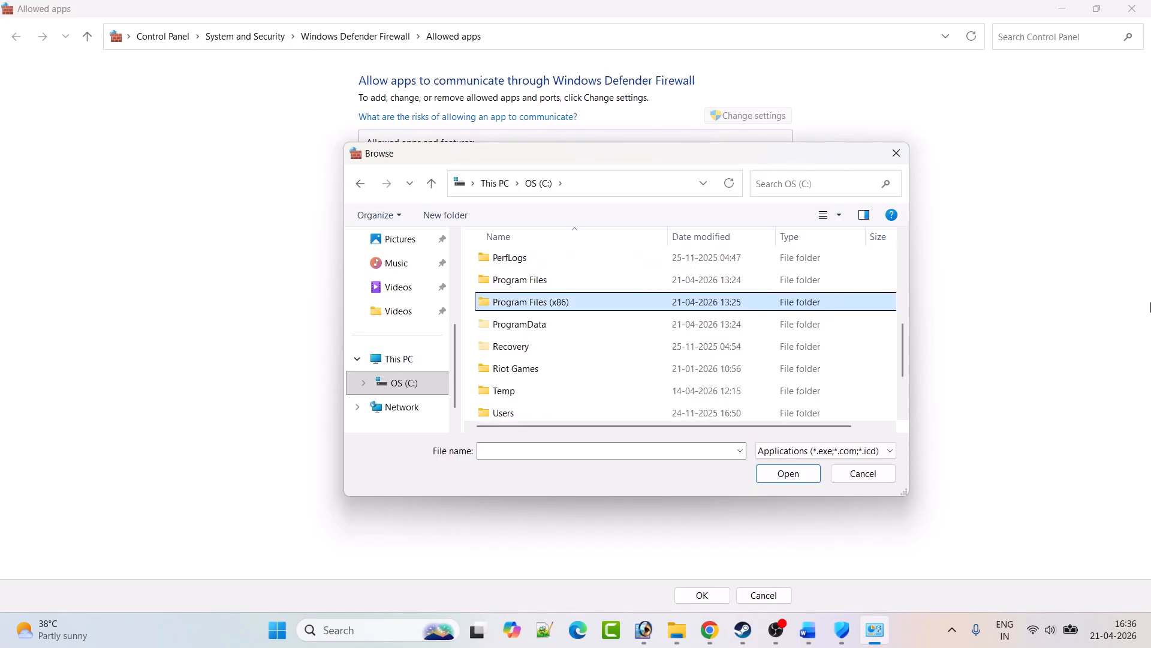
pyautogui.press('Return')
pyautogui.press('s')
pyautogui.press('Return')
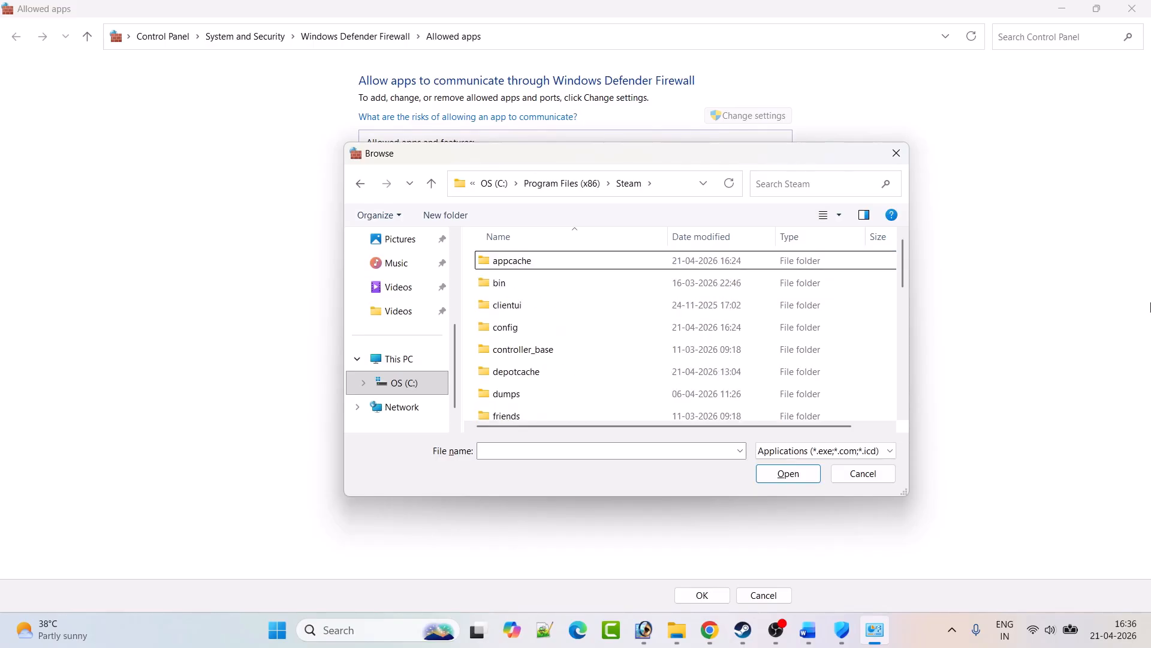
pyautogui.press('s')
pyautogui.press('s')
pyautogui.press('Return')
pyautogui.press('c')
pyautogui.press('Return')
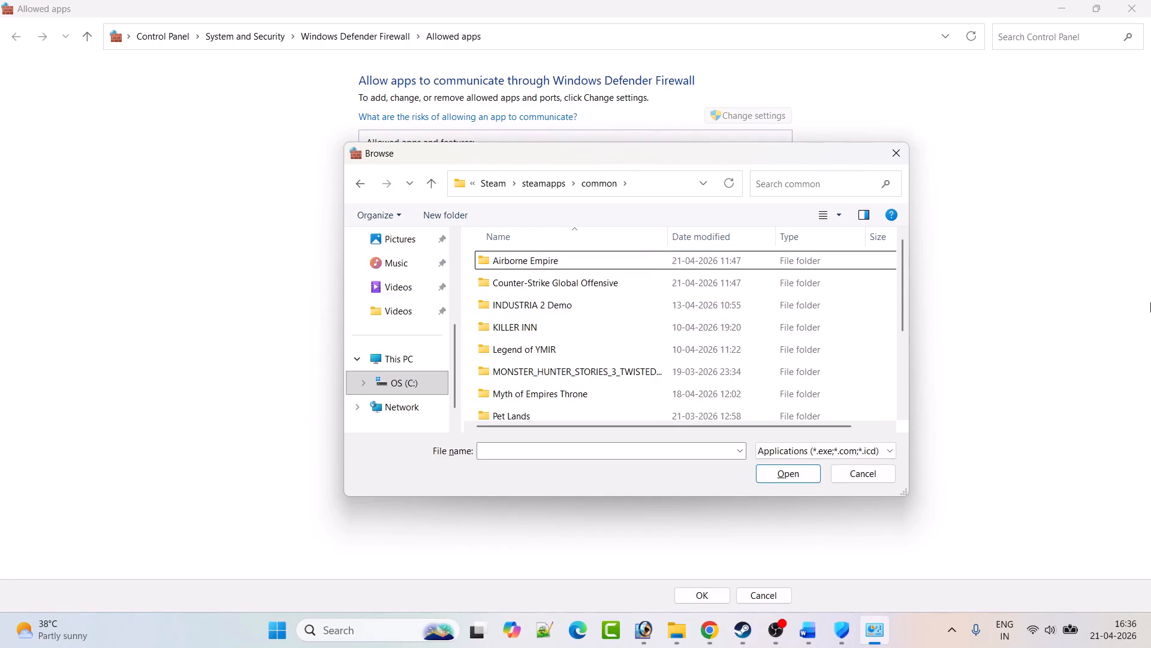
# - Try to add the Vampire Crawlers application from the Vampire Crawlers Demo folder to the firewall's allowed apps, and confirm the allowed apps list
pyautogui.press('v')
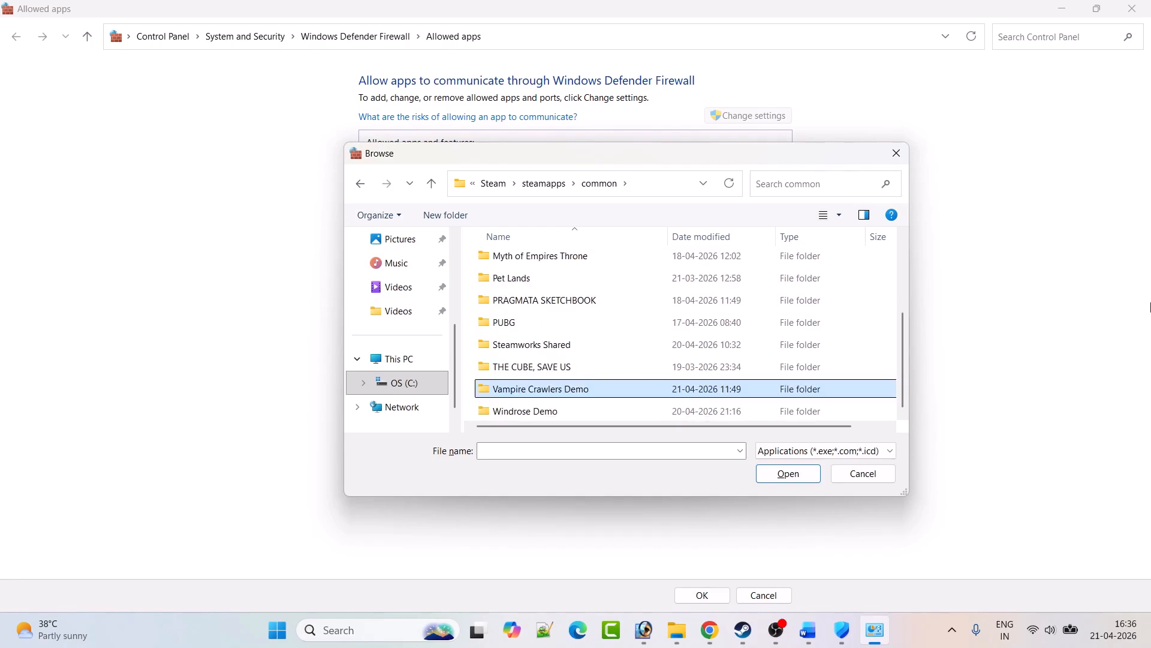
pyautogui.press('Return')
pyautogui.click(543, 328)
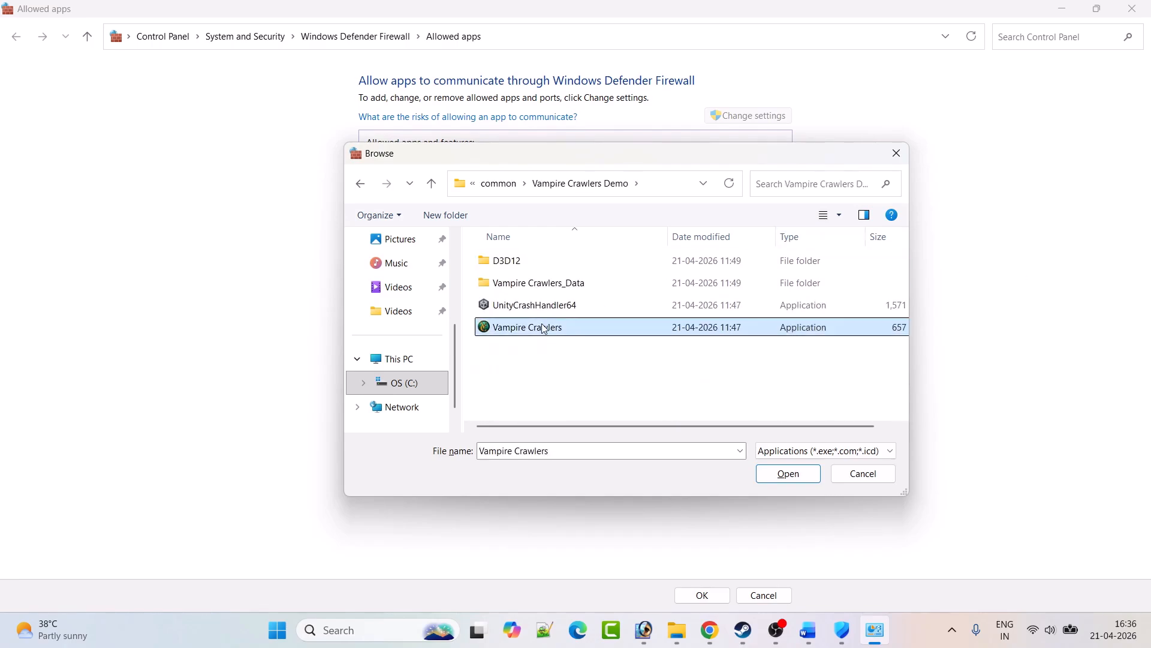
pyautogui.click(778, 474)
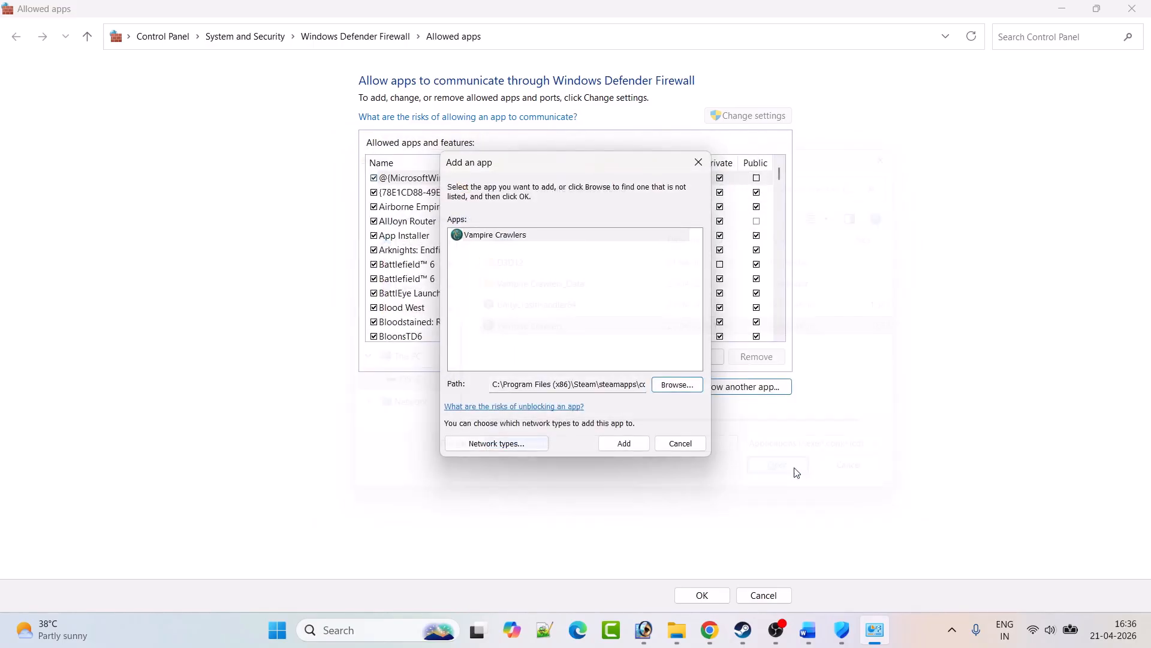
pyautogui.click(618, 448)
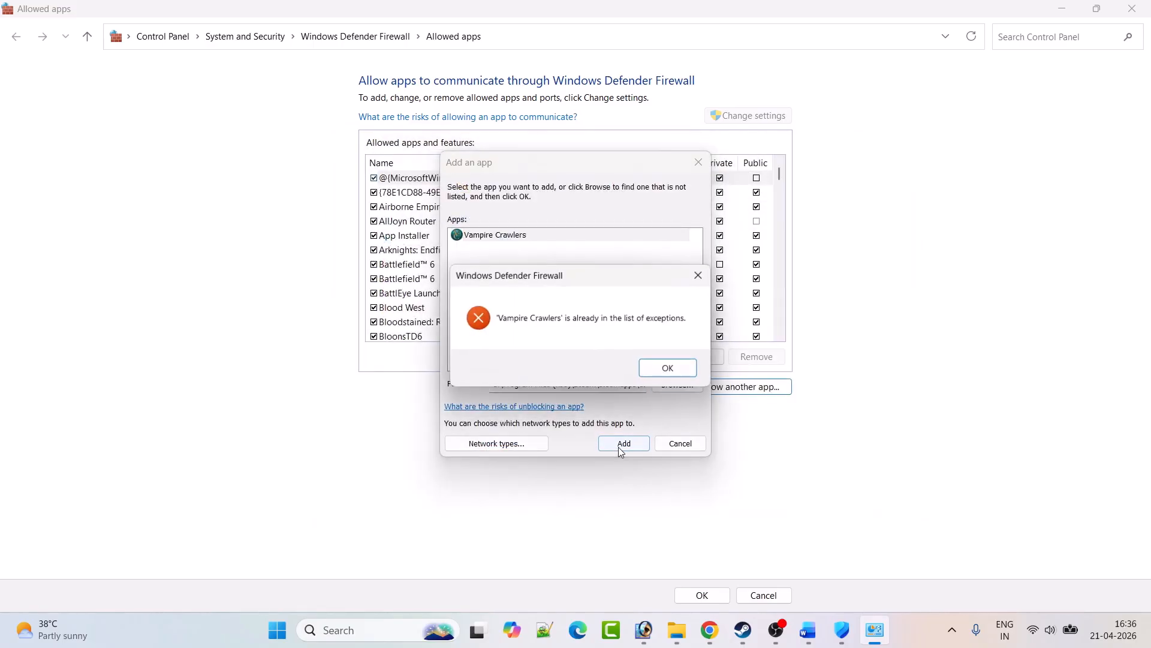
pyautogui.click(662, 370)
pyautogui.click(699, 163)
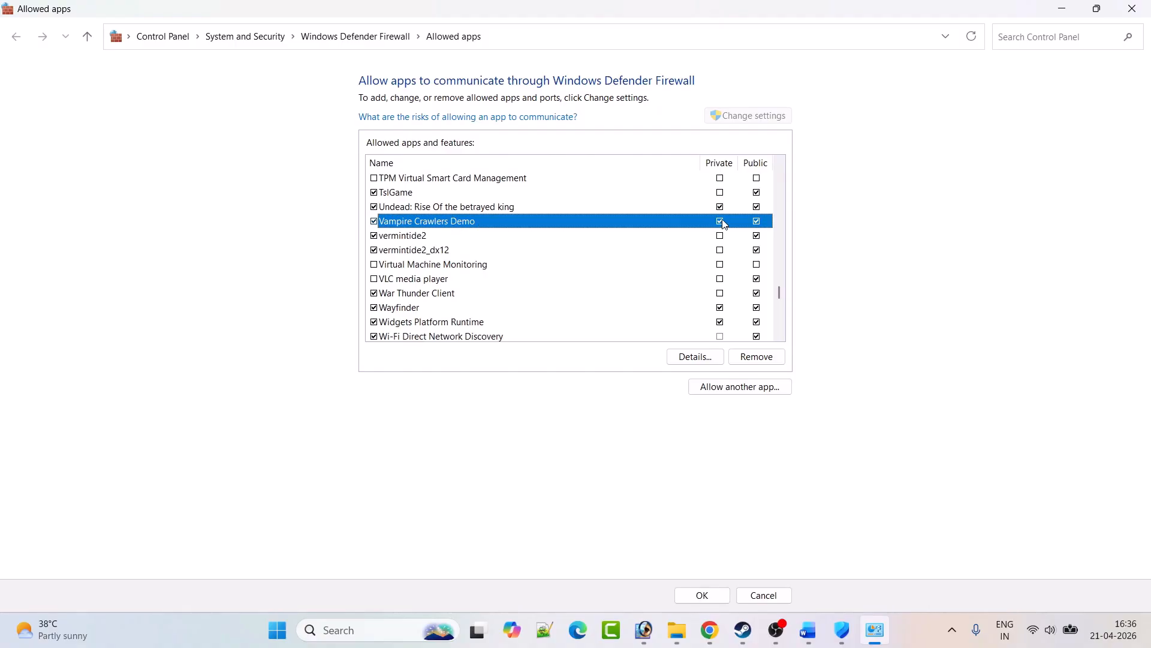
pyautogui.click(702, 593)
# - Switch to the Word document and read the antivirus advice in Fix 3 and the Fix 4 notes
pyautogui.click(759, 630)
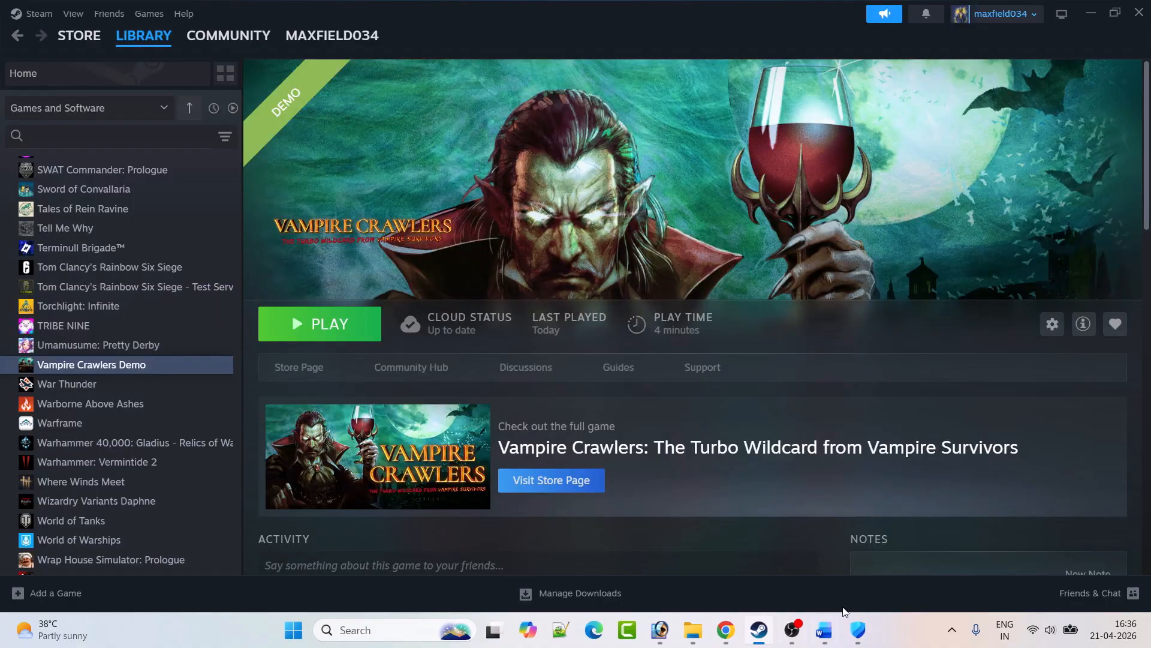
pyautogui.click(823, 630)
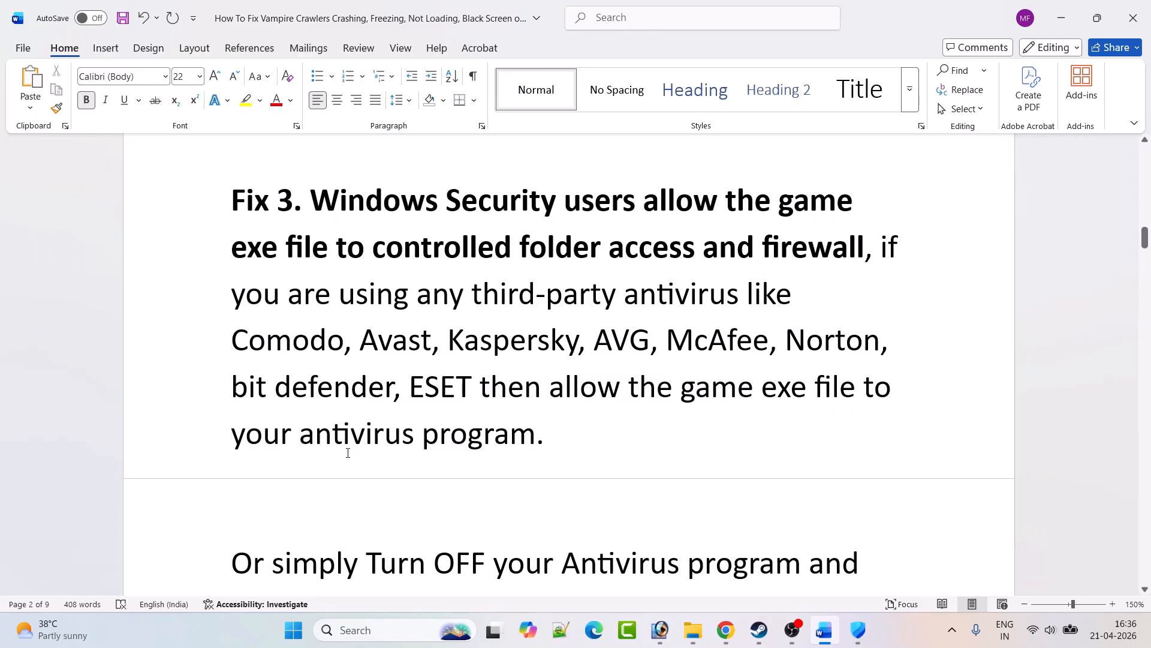
pyautogui.scroll(-3, 569, 434)
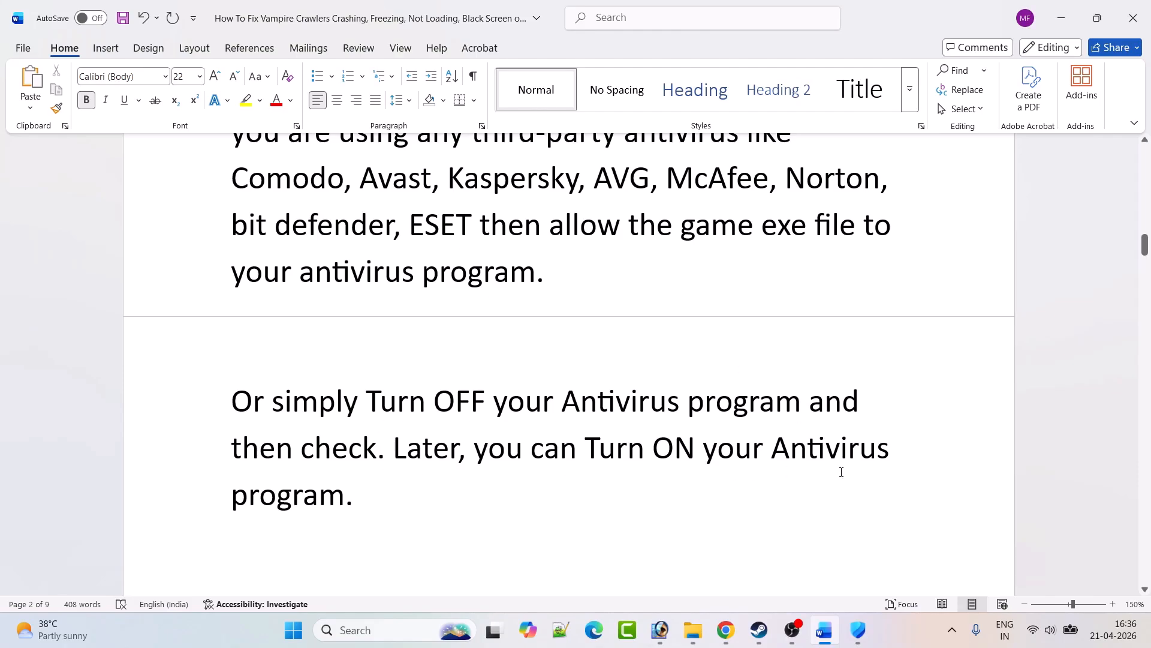
pyautogui.scroll(-12, 489, 503)
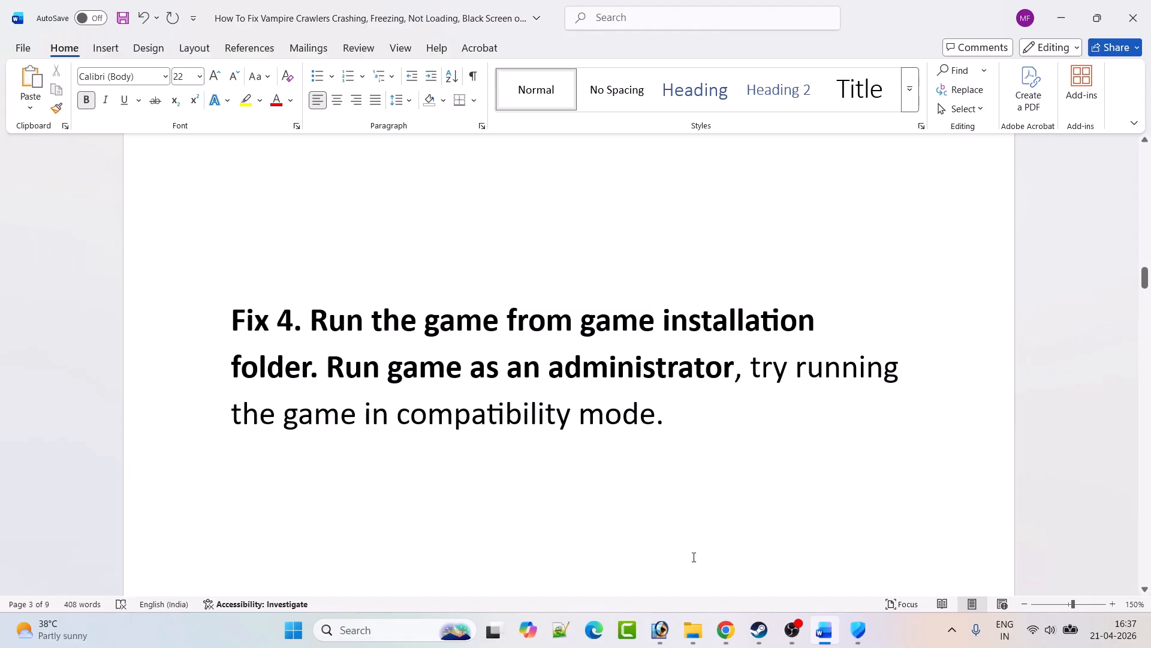
# - Switch to Steam and open the local installation folder of Vampire Crawlers Demo
pyautogui.click(759, 629)
pyautogui.moveTo(142, 47)
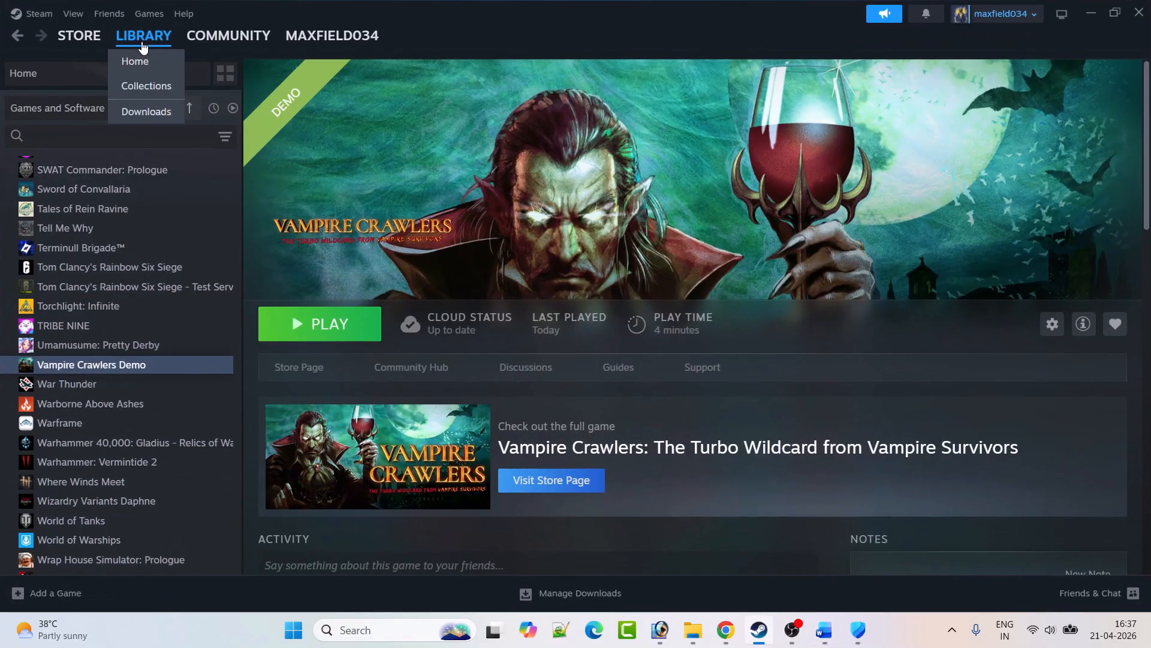
pyautogui.rightClick(135, 366)
pyautogui.moveTo(200, 459)
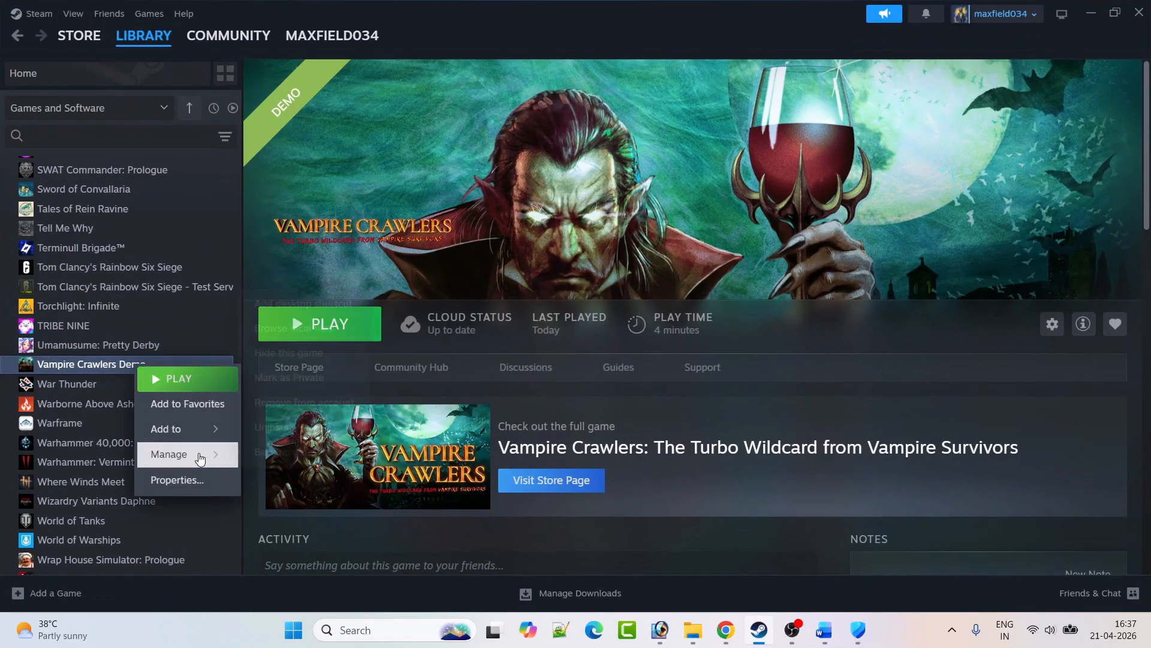
pyautogui.click(306, 329)
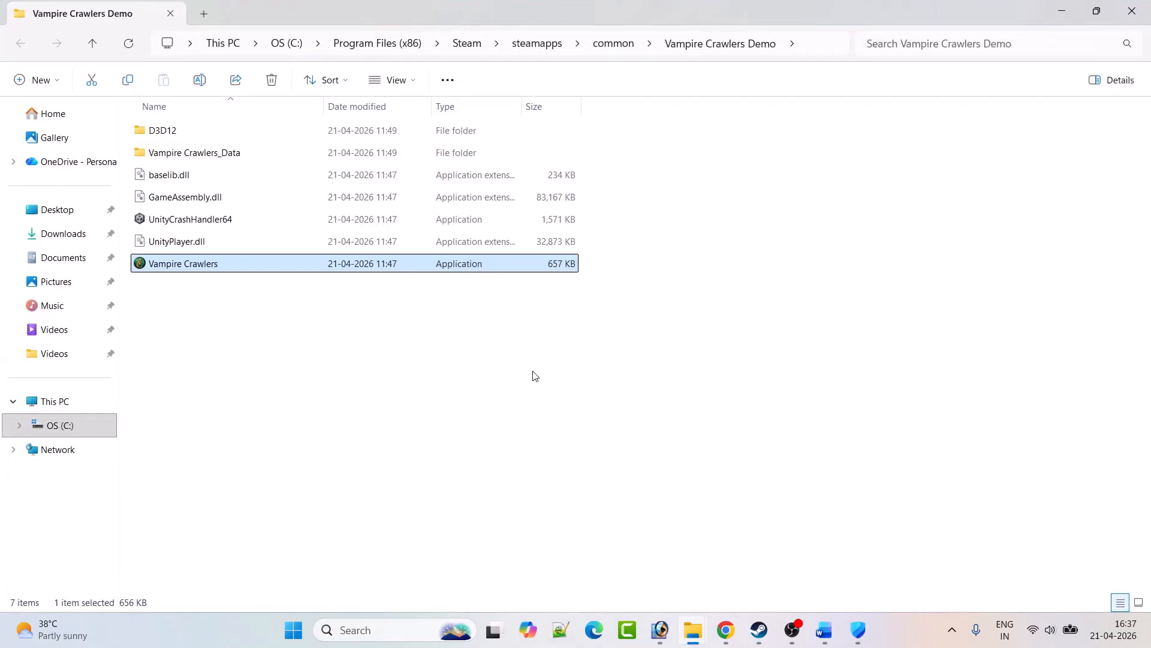
# - Set the Vampire Crawlers application to run as an administrator in its compatibility properties, and apply the change
pyautogui.click(515, 393)
pyautogui.click(221, 264)
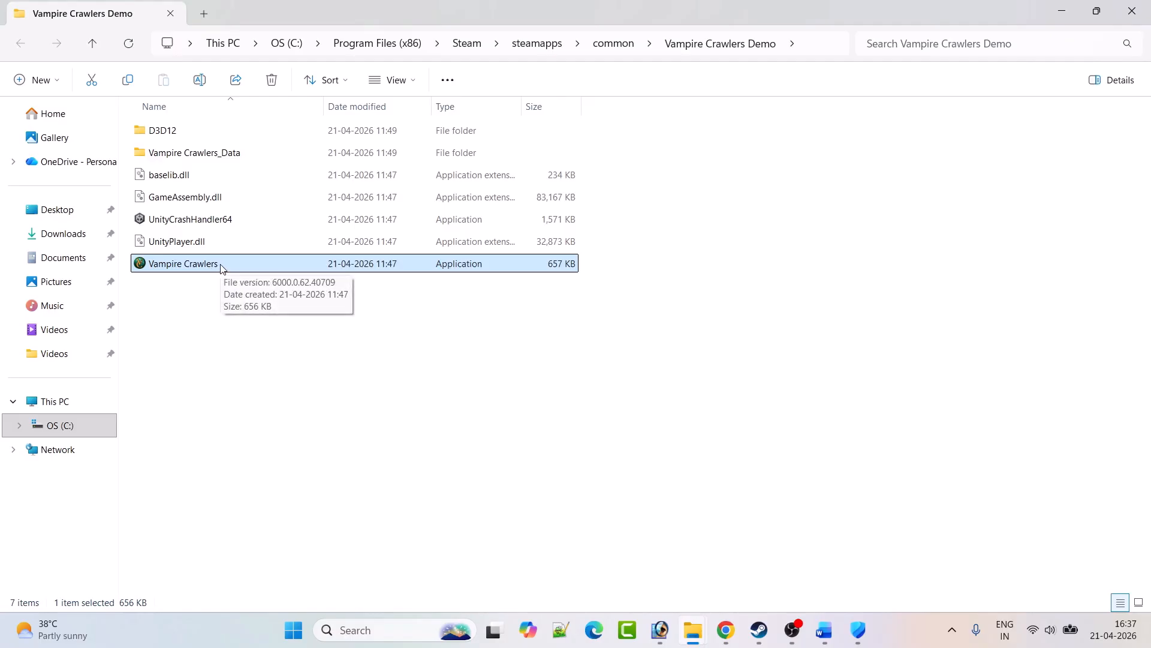
pyautogui.rightClick(222, 267)
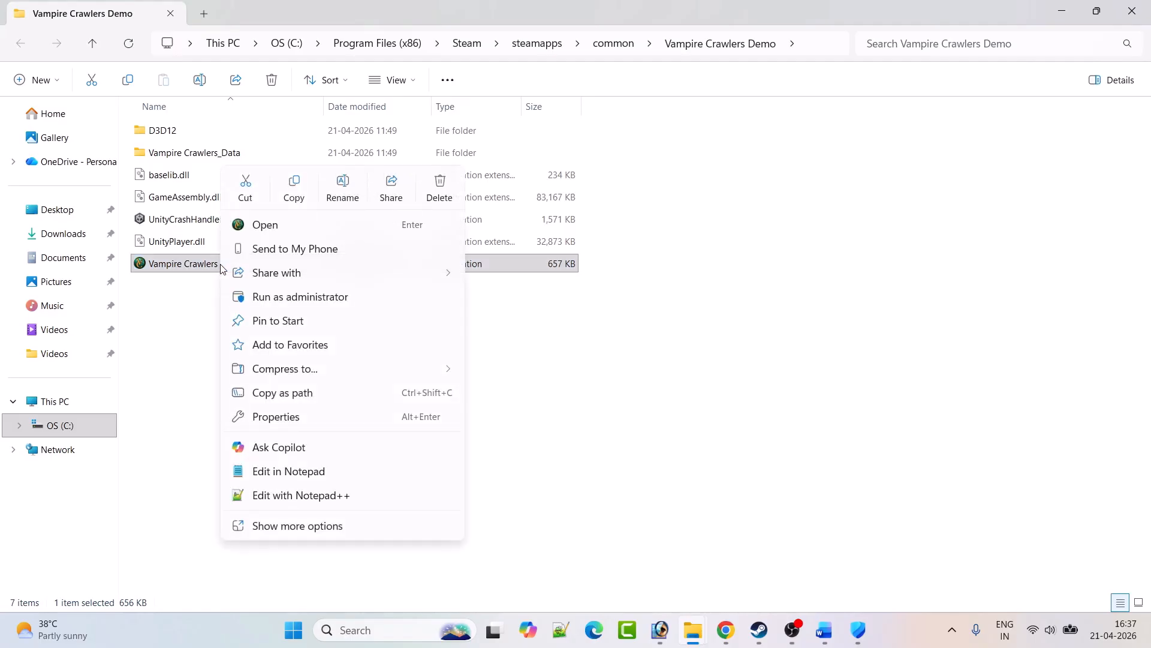
pyautogui.click(298, 419)
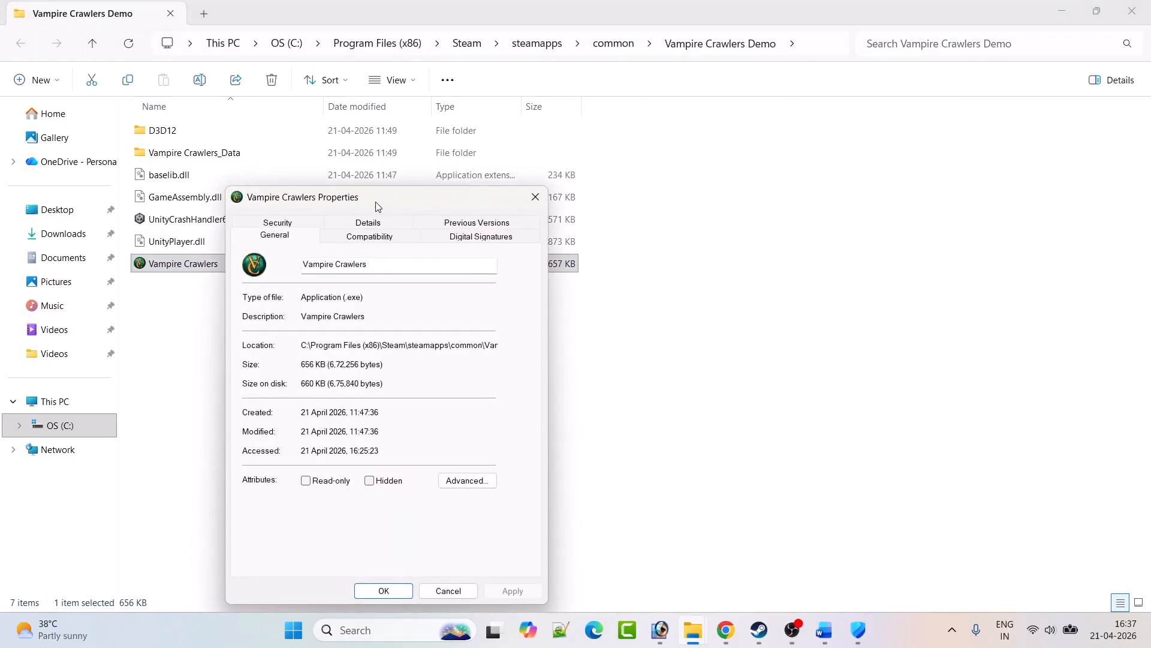
pyautogui.click(421, 141)
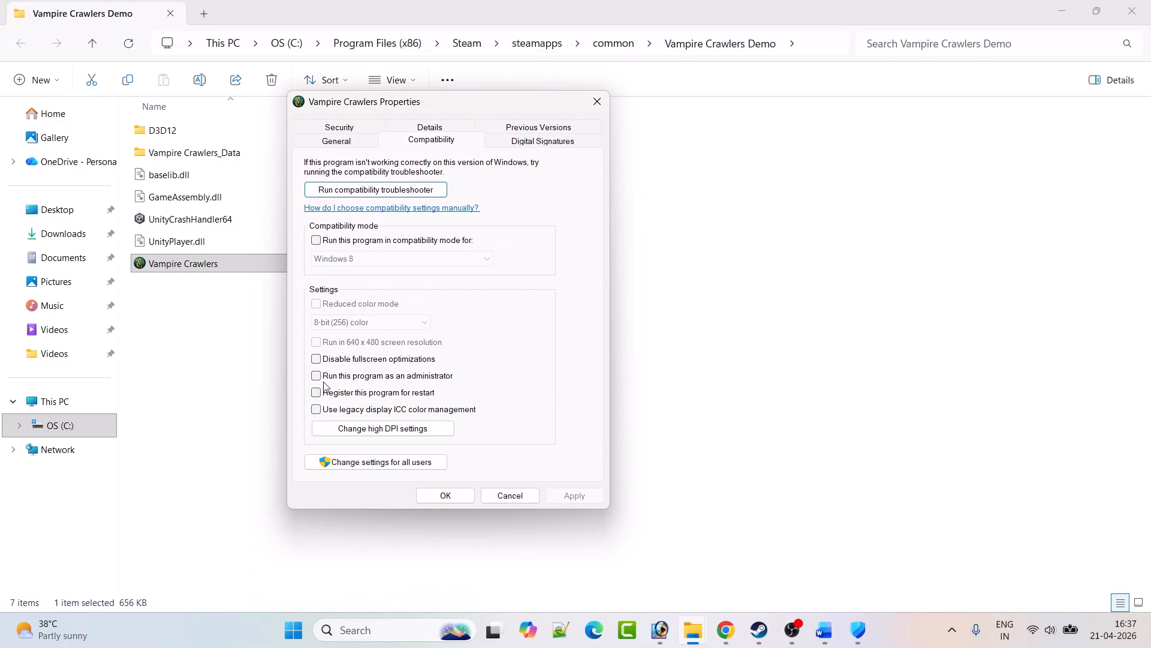
pyautogui.click(316, 376)
pyautogui.click(575, 495)
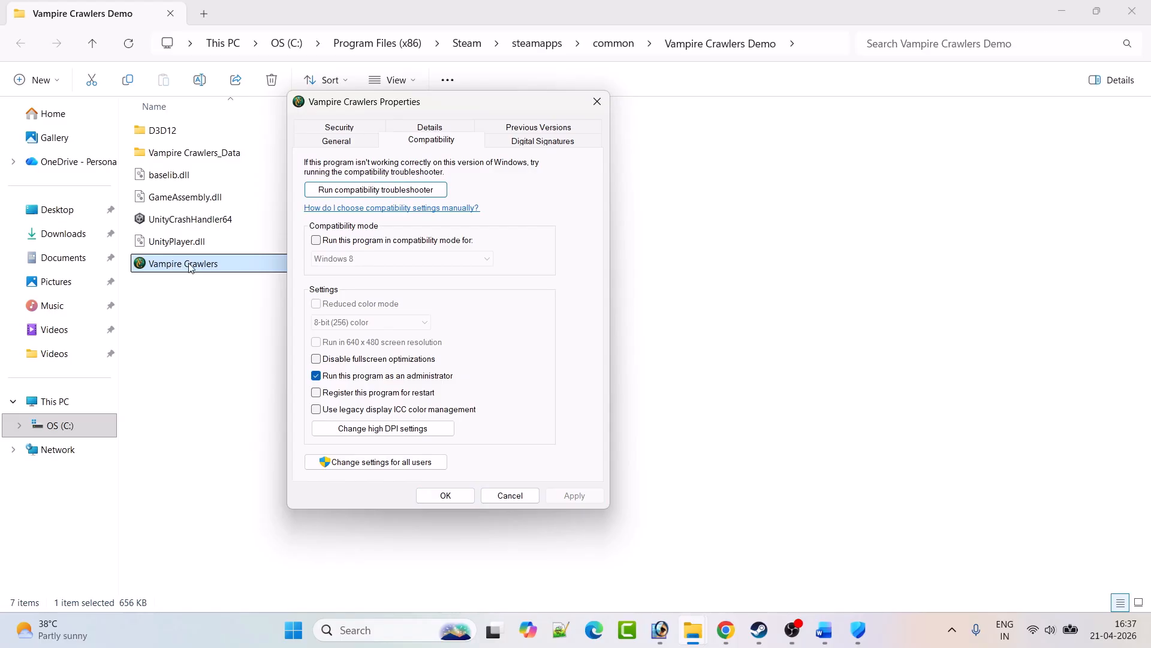
# - Enable compatibility mode for the Vampire Crawlers application with Windows 8, and apply it
pyautogui.click(317, 242)
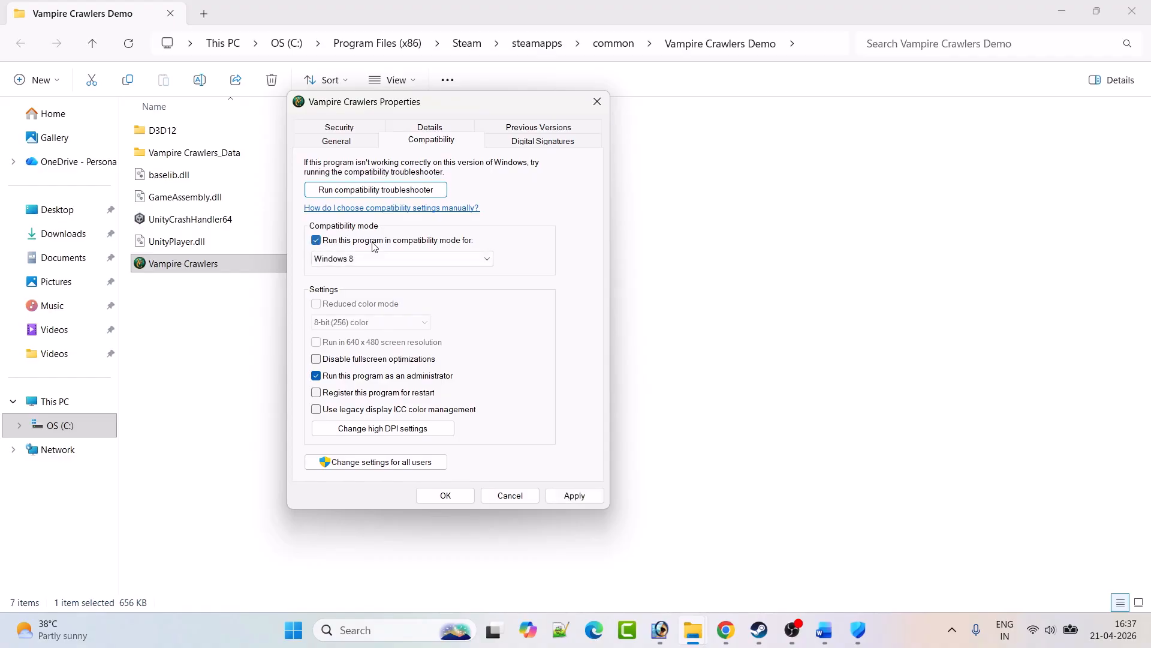
pyautogui.click(475, 267)
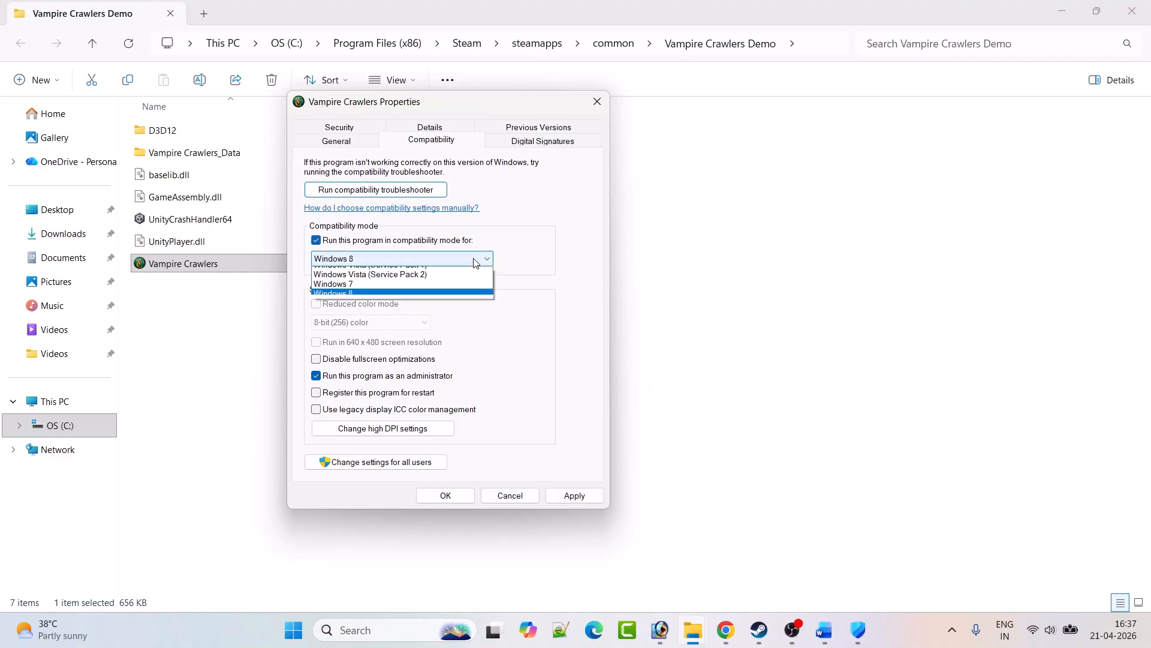
pyautogui.click(373, 307)
pyautogui.click(584, 498)
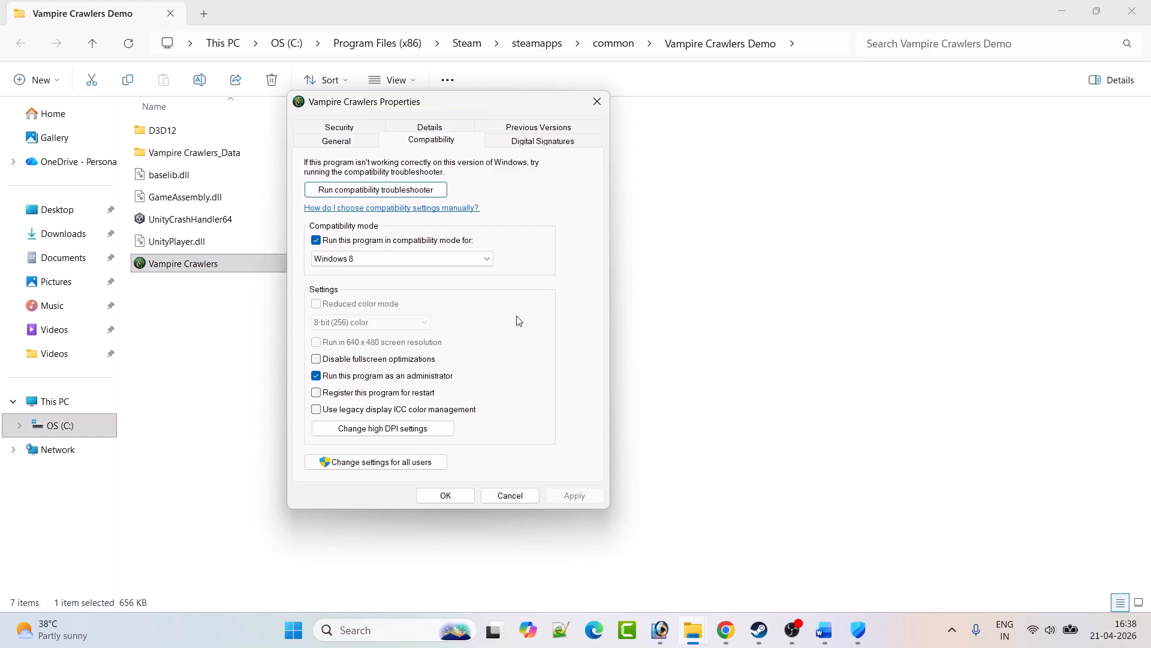
# - Change the application's compatibility mode to Windows 7 and apply it
pyautogui.click(413, 256)
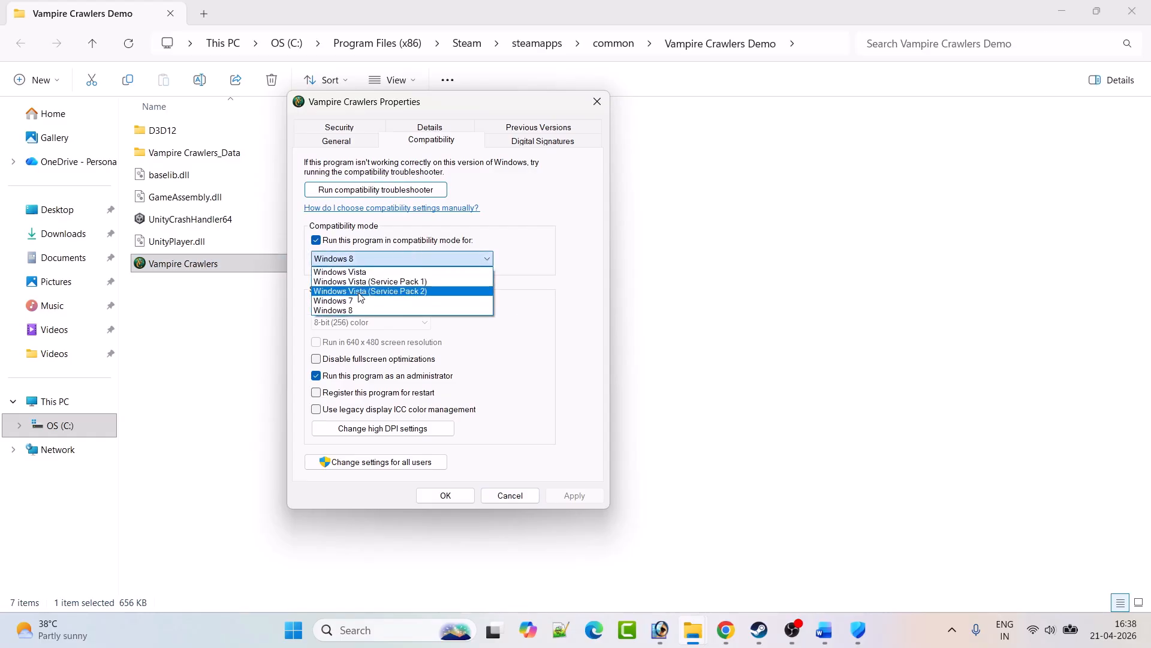
pyautogui.click(359, 301)
pyautogui.click(574, 495)
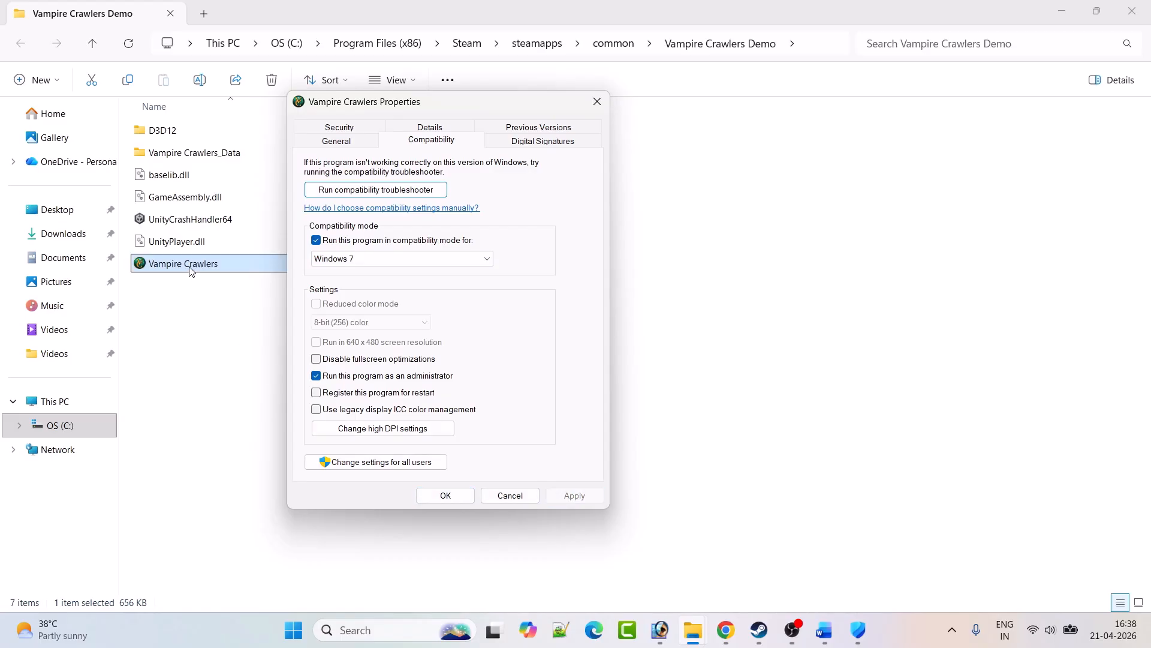
# - Disable fullscreen optimizations for the Vampire Crawlers application and apply the change
pyautogui.click(315, 359)
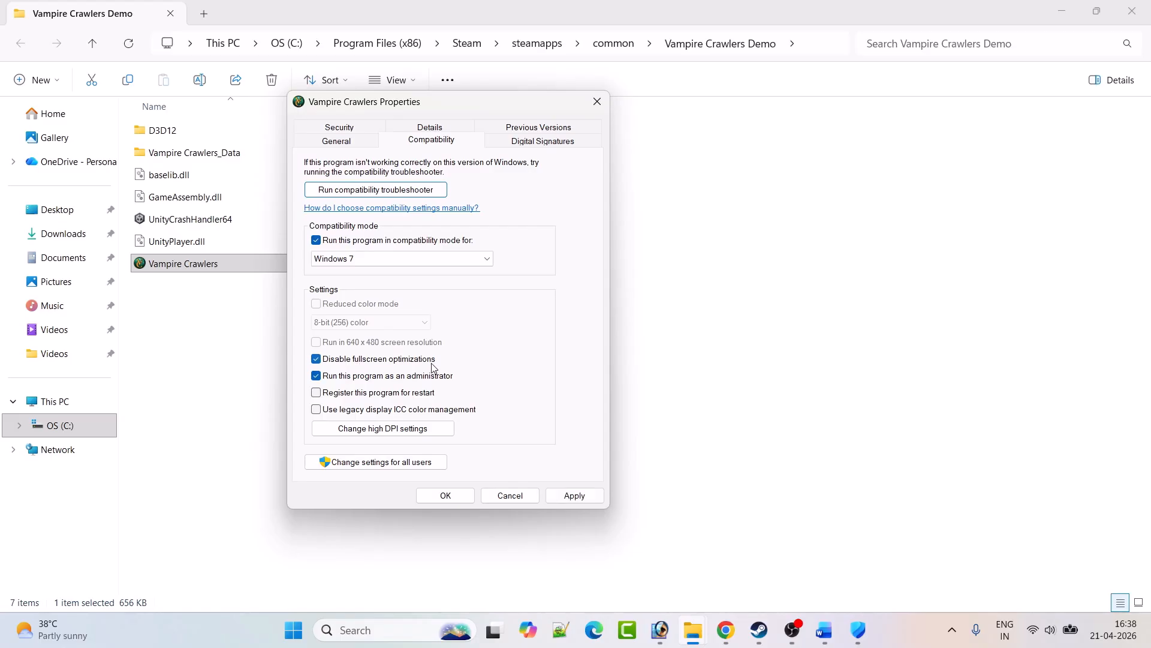
pyautogui.click(564, 493)
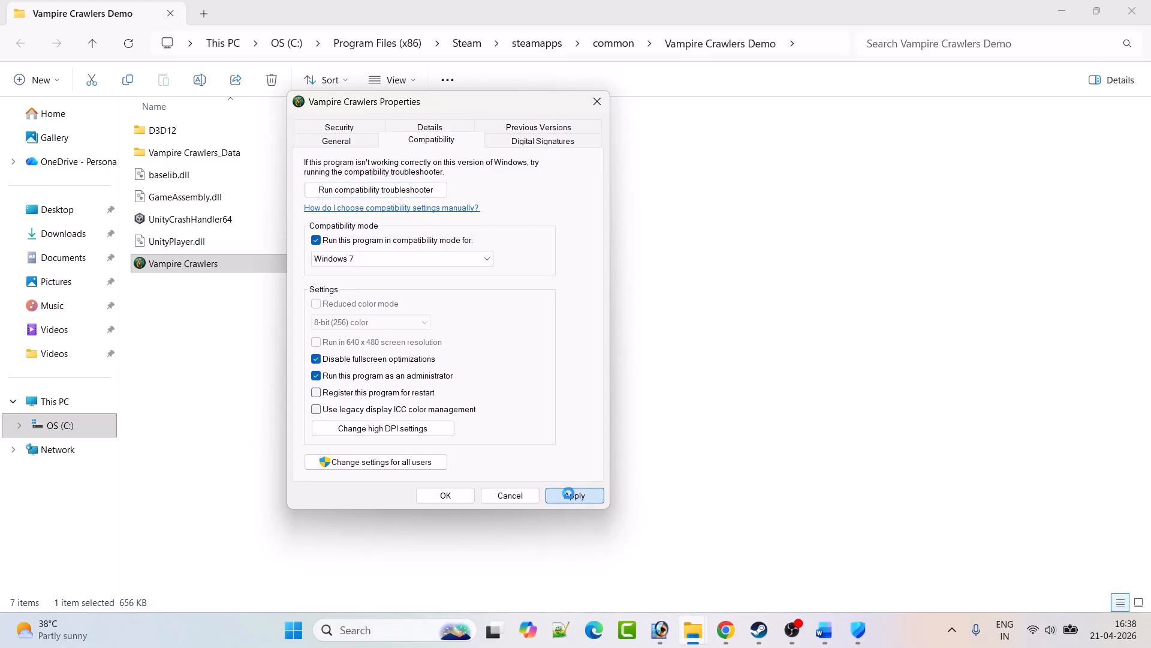
pyautogui.click(219, 268)
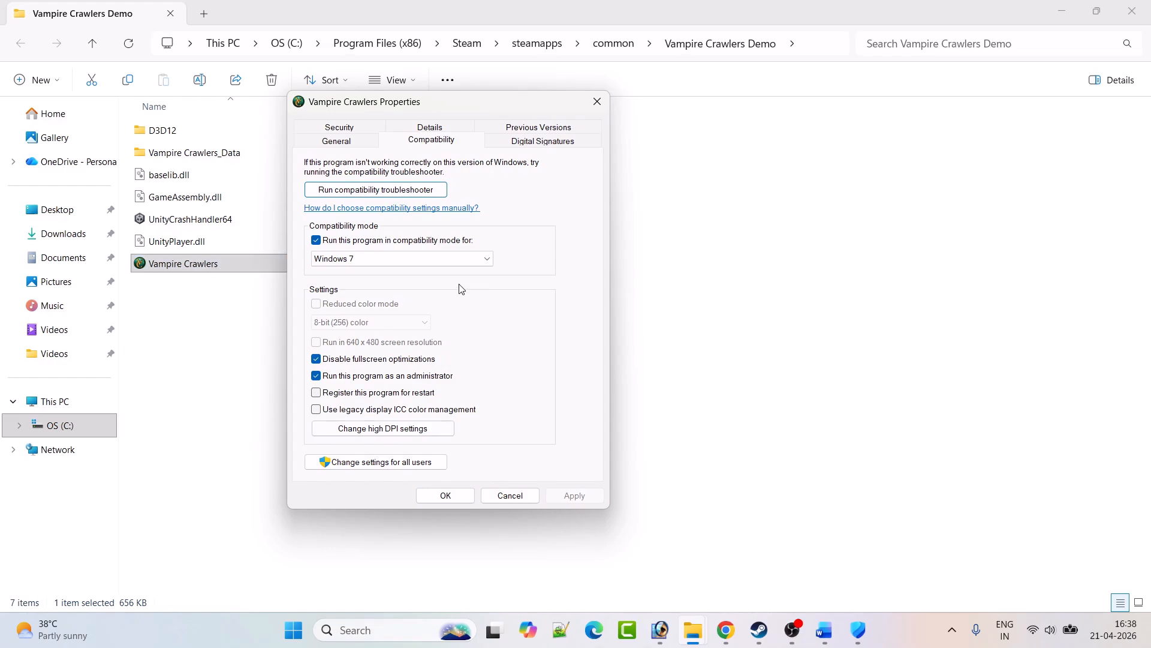
# - Switch the Vampire Crawlers compatibility mode to Windows 8 and apply it
pyautogui.click(421, 259)
pyautogui.click(372, 315)
pyautogui.click(569, 497)
pyautogui.click(211, 272)
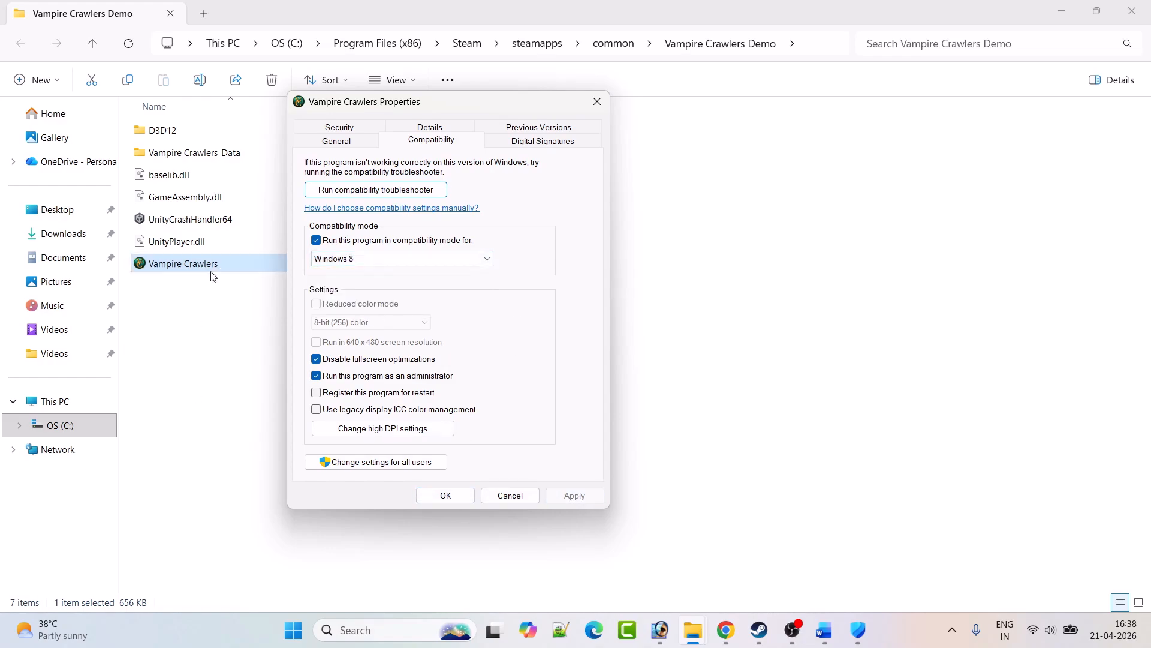
pyautogui.click(446, 323)
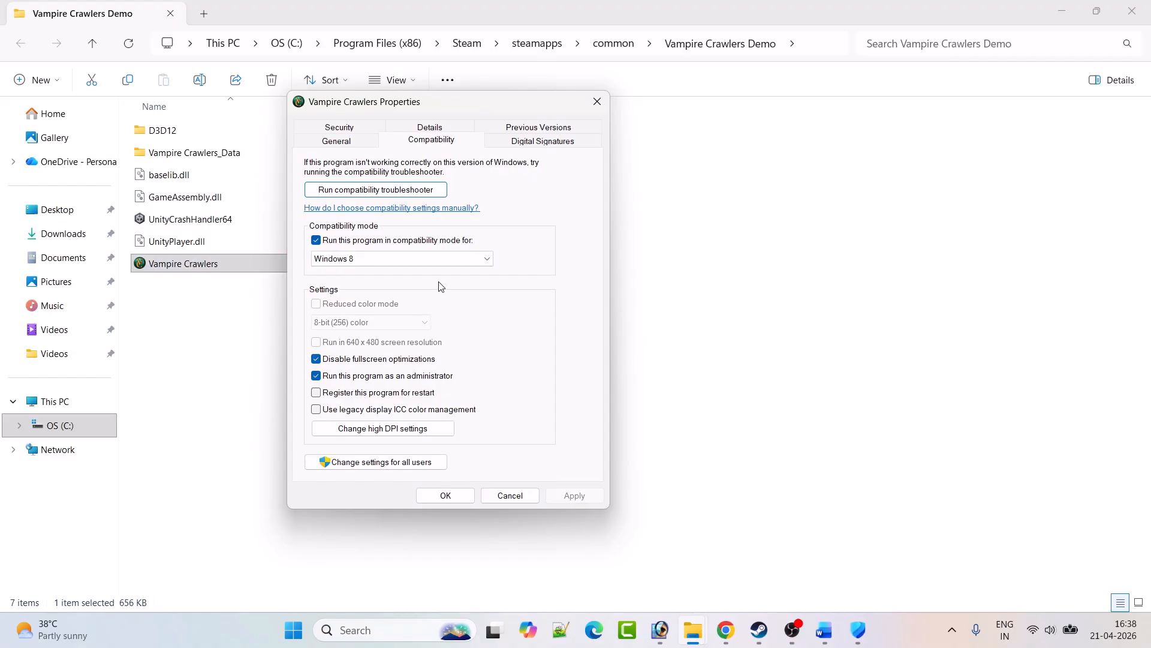
# - Turn off compatibility mode, disabled fullscreen optimizations and run as administrator for Vampire Crawlers, then apply the changes and close its properties
pyautogui.click(316, 240)
pyautogui.click(316, 359)
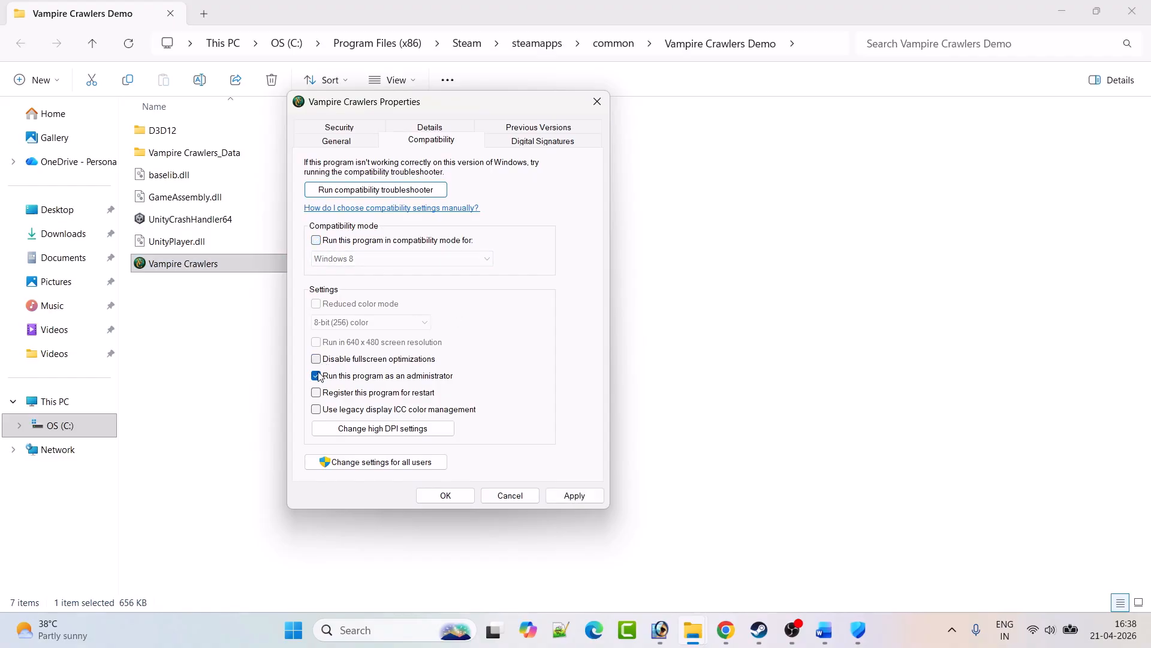
pyautogui.click(316, 376)
pyautogui.click(572, 494)
pyautogui.click(471, 497)
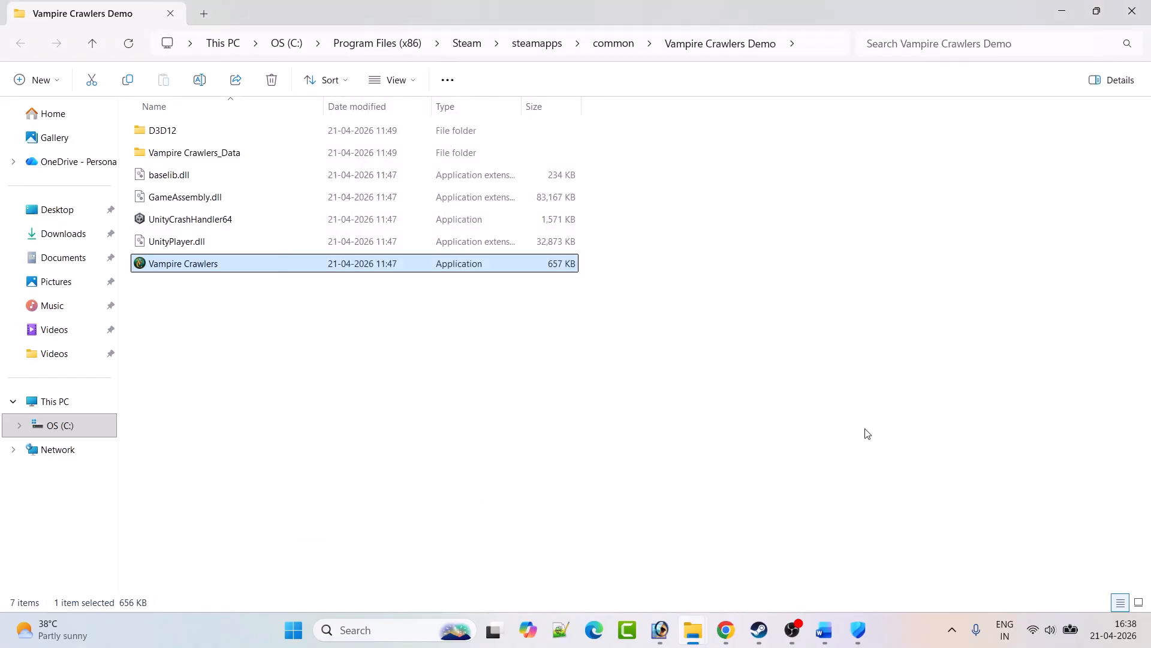
# - Switch to Word, read the Update Graphics Card Driver section, and open its NVIDIA drivers link
pyautogui.click(824, 630)
pyautogui.scroll(-5, 562, 386)
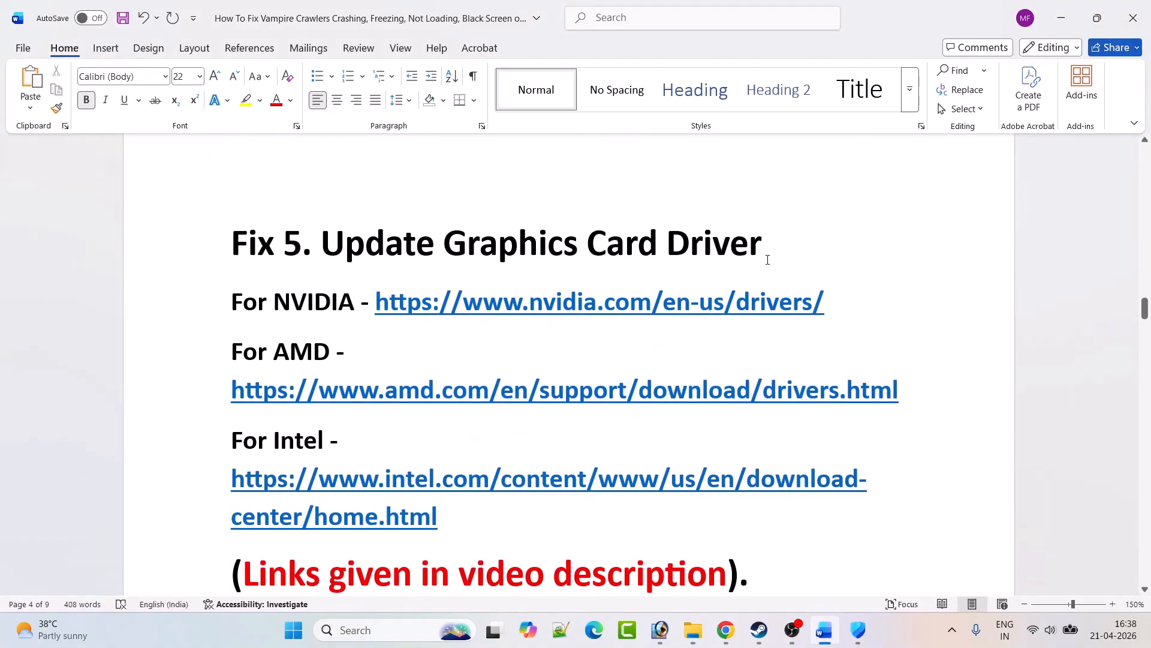
pyautogui.scroll(-1, 398, 273)
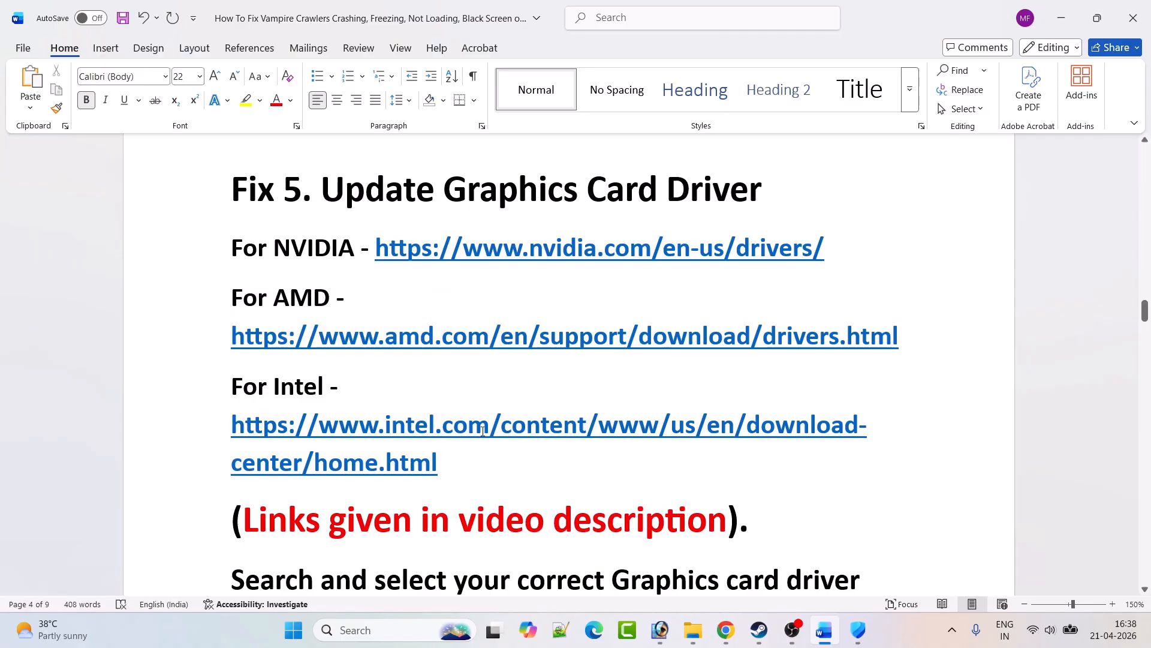
pyautogui.scroll(-2, 483, 431)
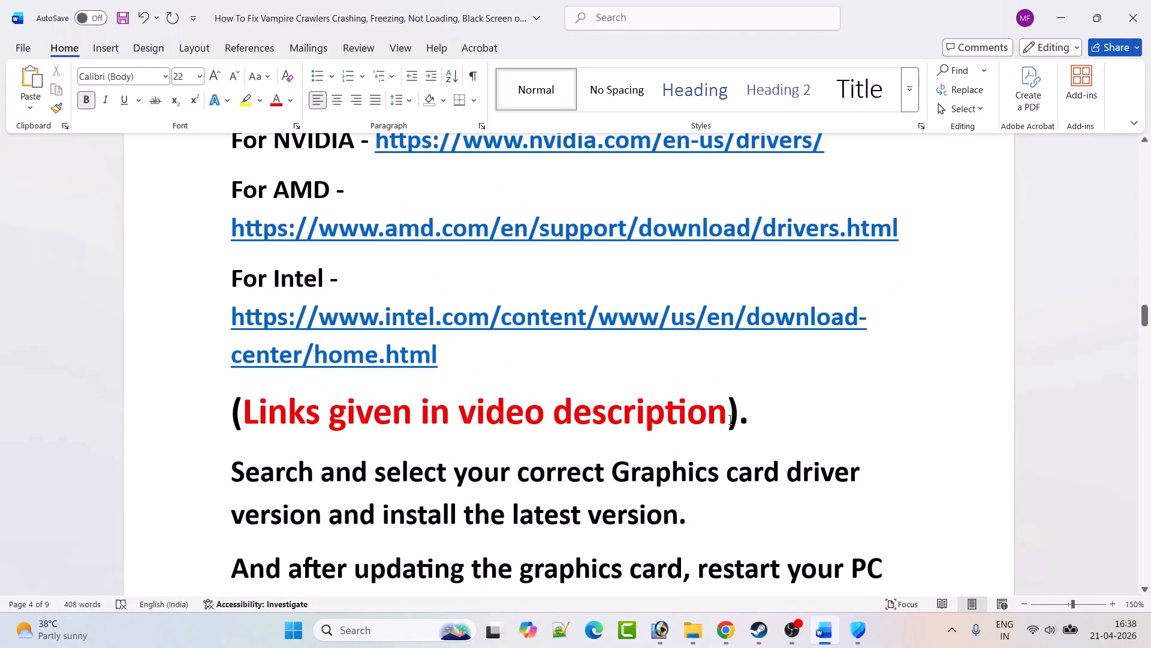
pyautogui.scroll(-2, 732, 420)
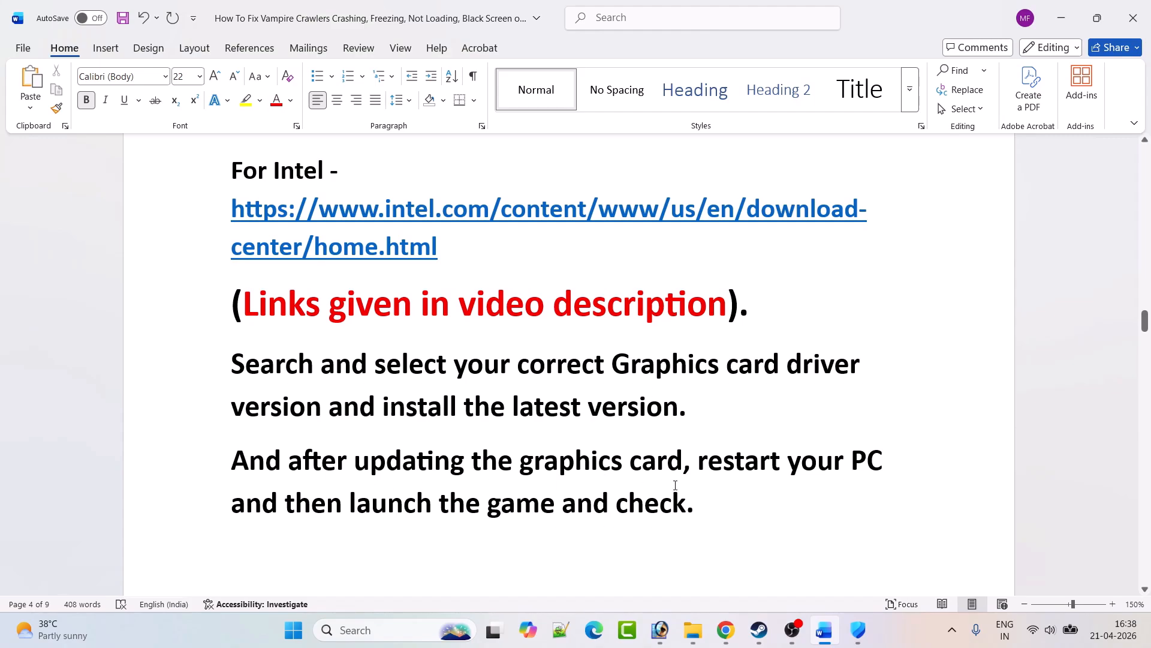
pyautogui.scroll(5, 676, 484)
pyautogui.moveTo(827, 297); pyautogui.dragTo(383, 315)
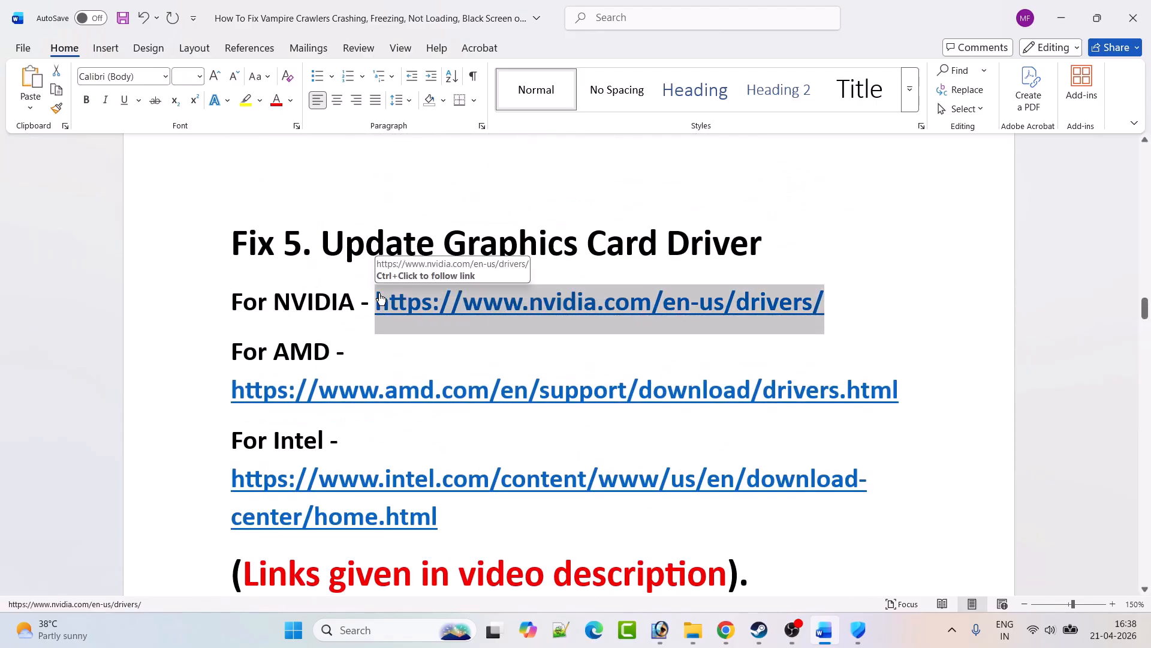
pyautogui.keyDown('ctrl'); pyautogui.click(396, 303); pyautogui.keyUp('ctrl')
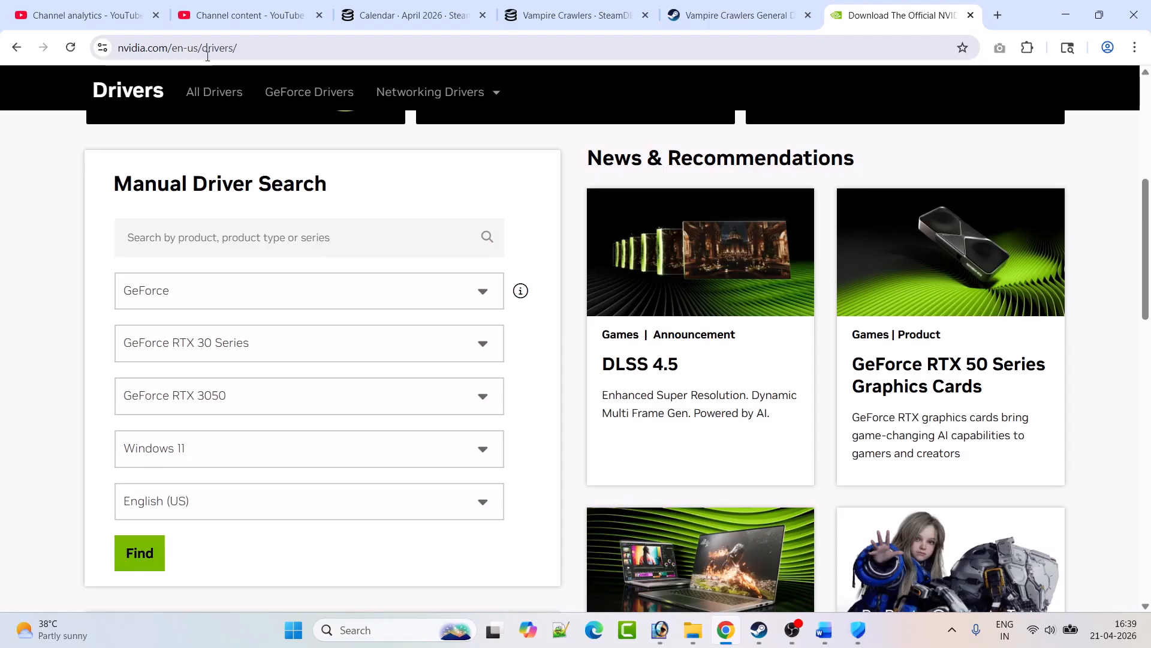
# - Find NVIDIA drivers for the GeForce RTX 3050 on Windows 11 and download GeForce Game Ready Driver 596.21
pyautogui.scroll(-1, 249, 290)
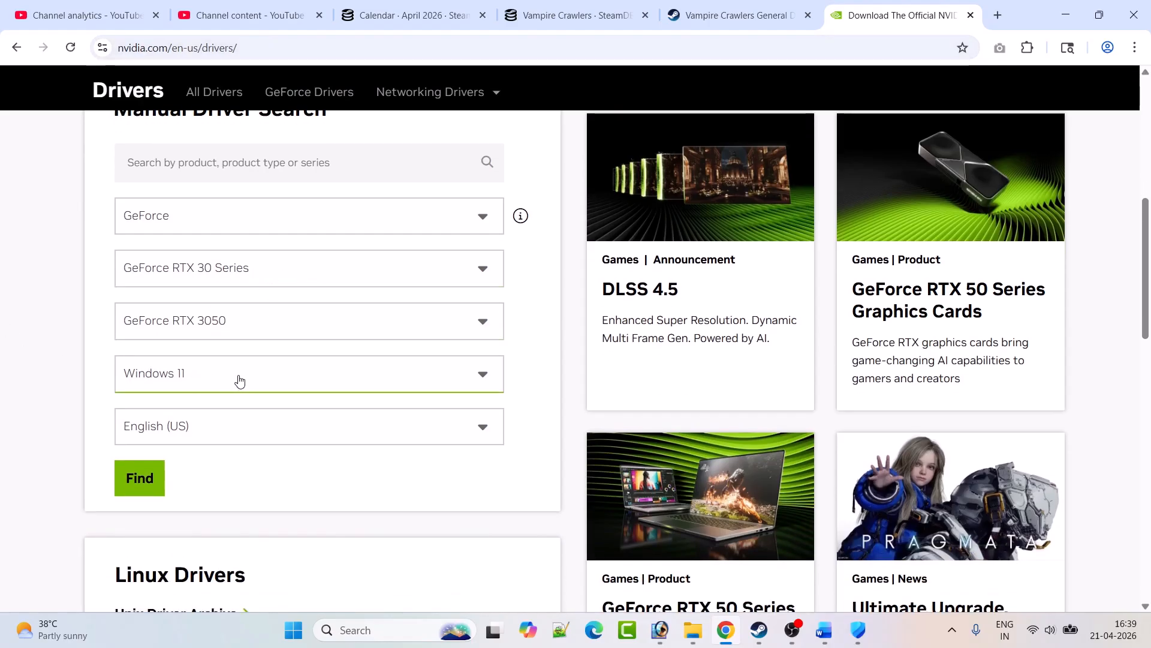
pyautogui.click(140, 490)
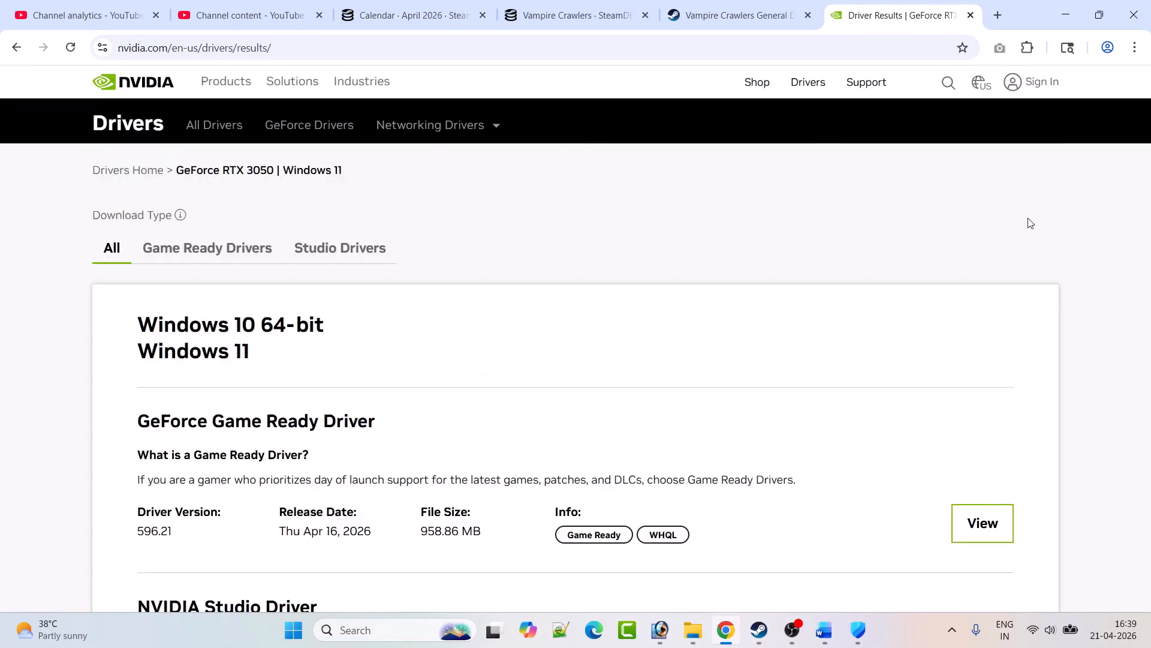
pyautogui.scroll(-3, 229, 329)
pyautogui.moveTo(138, 240); pyautogui.dragTo(367, 228)
pyautogui.moveTo(186, 362); pyautogui.dragTo(137, 349)
pyautogui.click(254, 353)
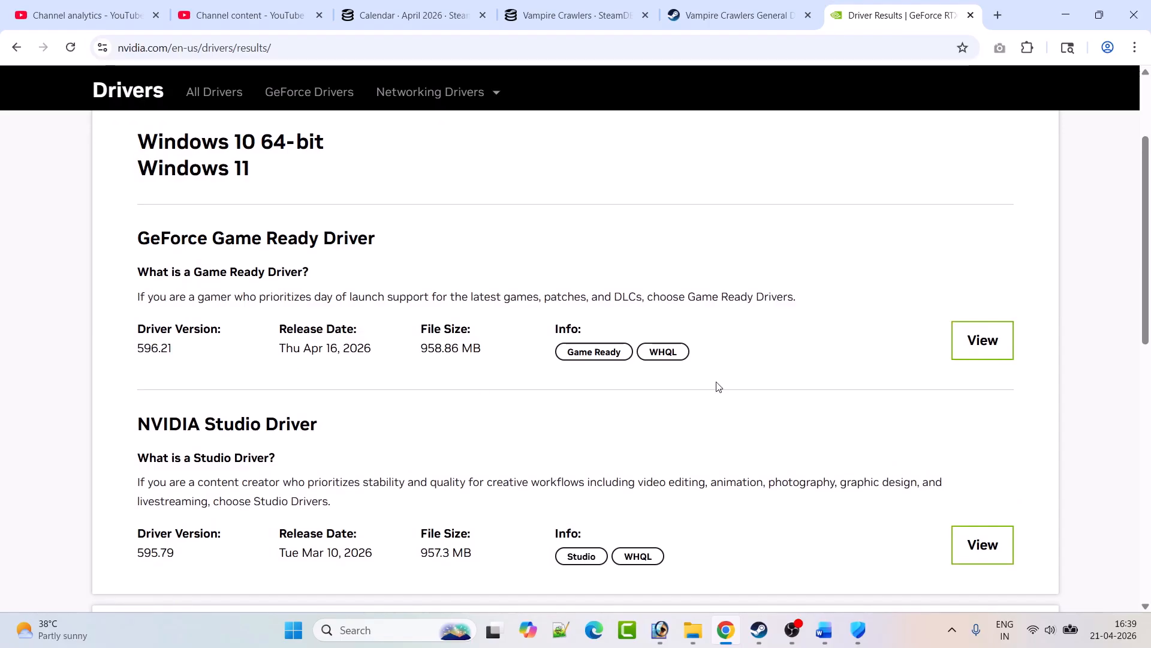
pyautogui.click(991, 346)
pyautogui.click(260, 505)
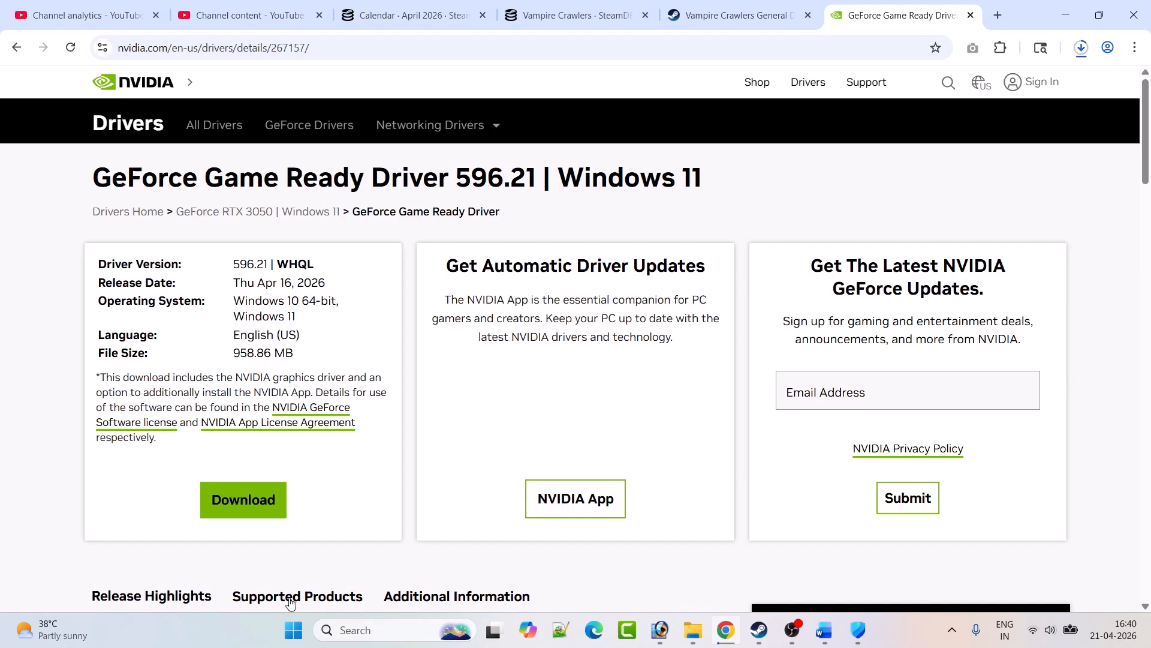
# - View the computer's Restart option, dismiss it, and switch to Vampire Crawlers Demo in Steam
pyautogui.click(293, 630)
pyautogui.click(759, 580)
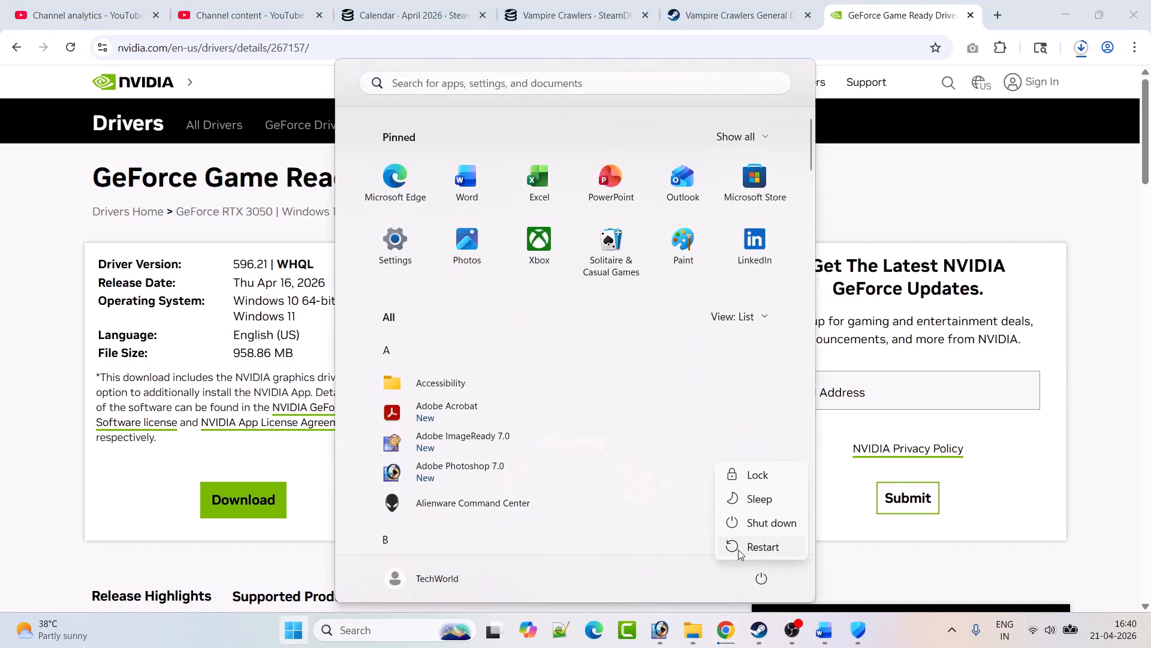
pyautogui.click(953, 573)
pyautogui.click(759, 630)
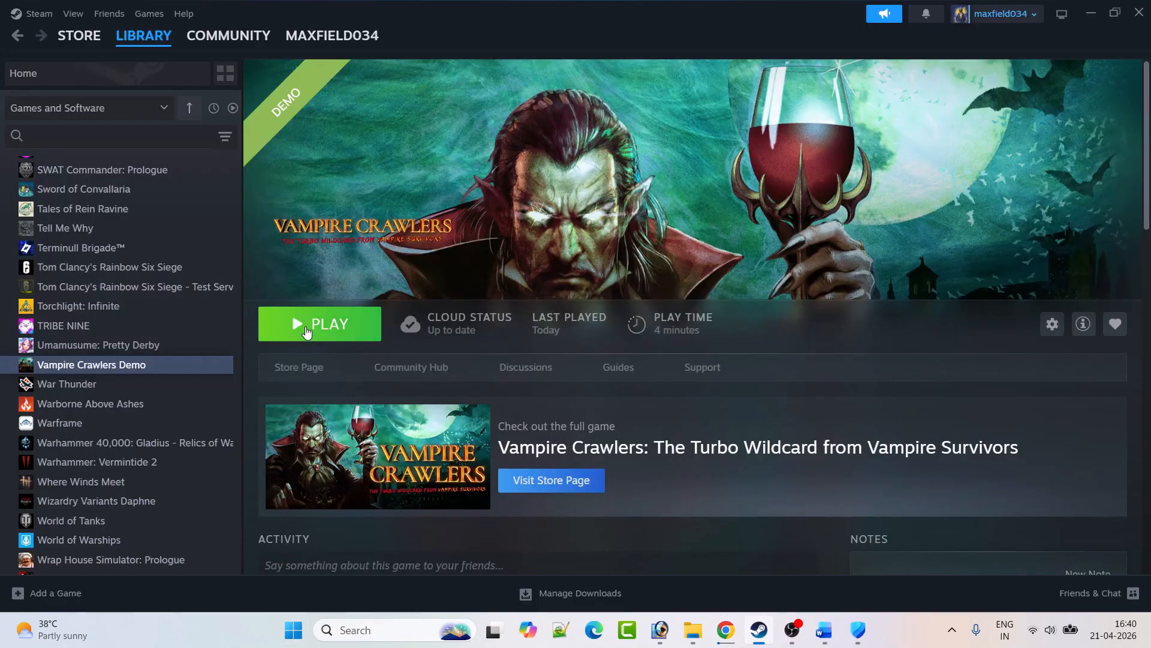
# - Open the Visual C++ link from the Word document's Fix 6 section and download the x64 and x86 redistributables
pyautogui.click(824, 630)
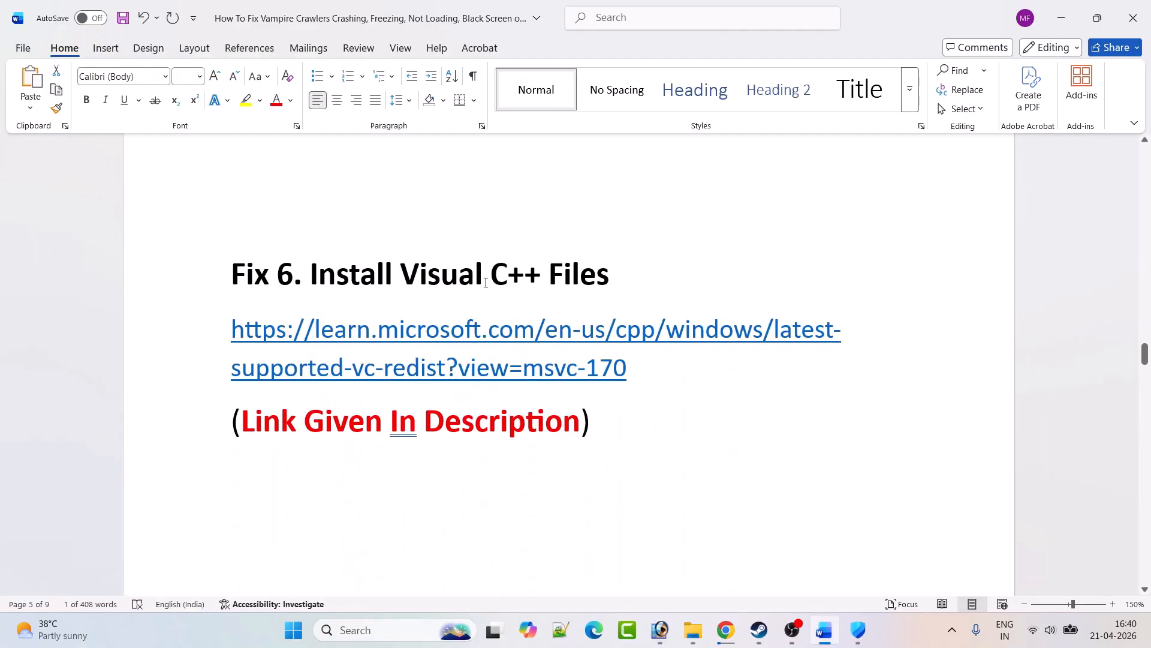
pyautogui.moveTo(642, 373); pyautogui.dragTo(224, 337)
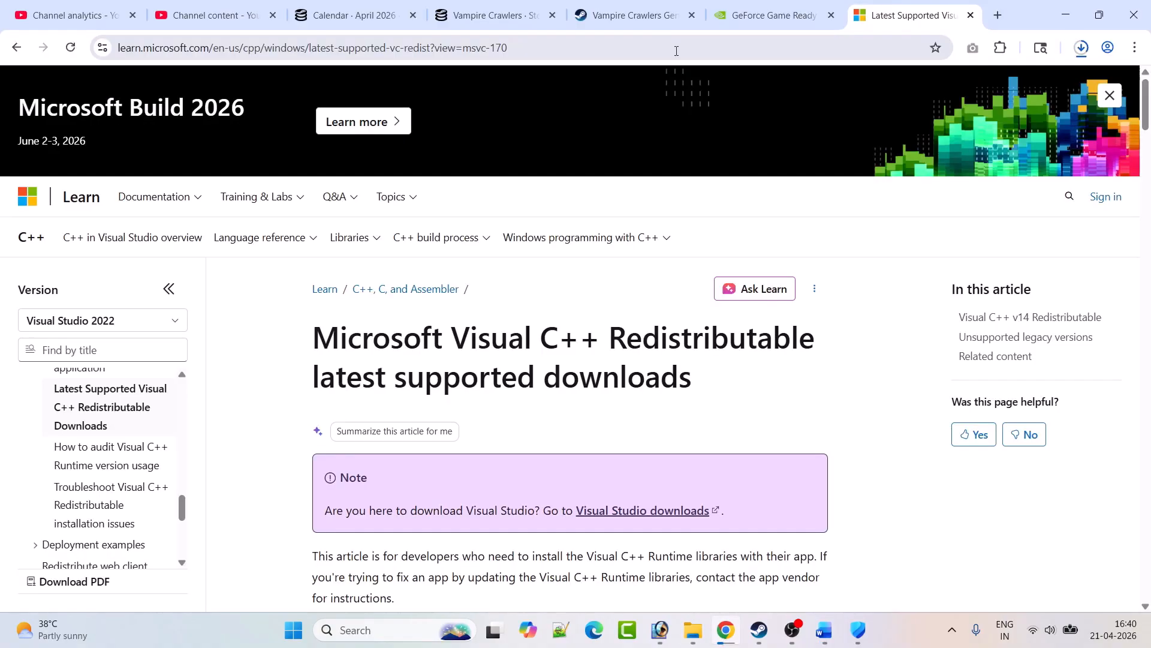
pyautogui.scroll(-10, 623, 383)
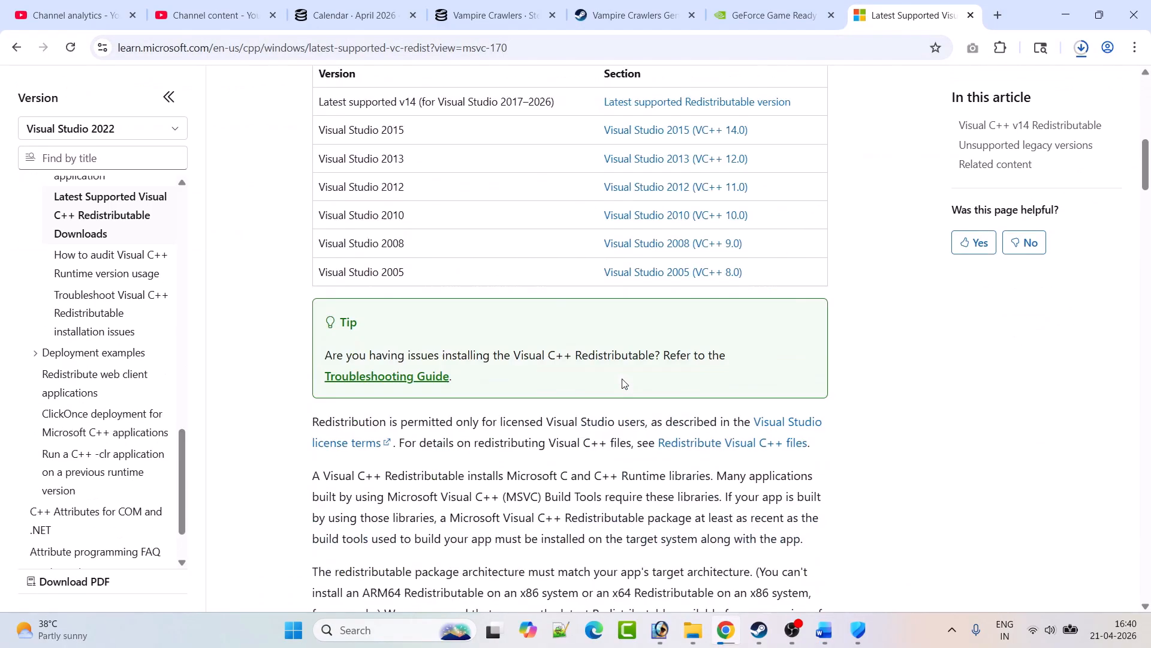
pyautogui.scroll(-5, 459, 340)
pyautogui.click(494, 237)
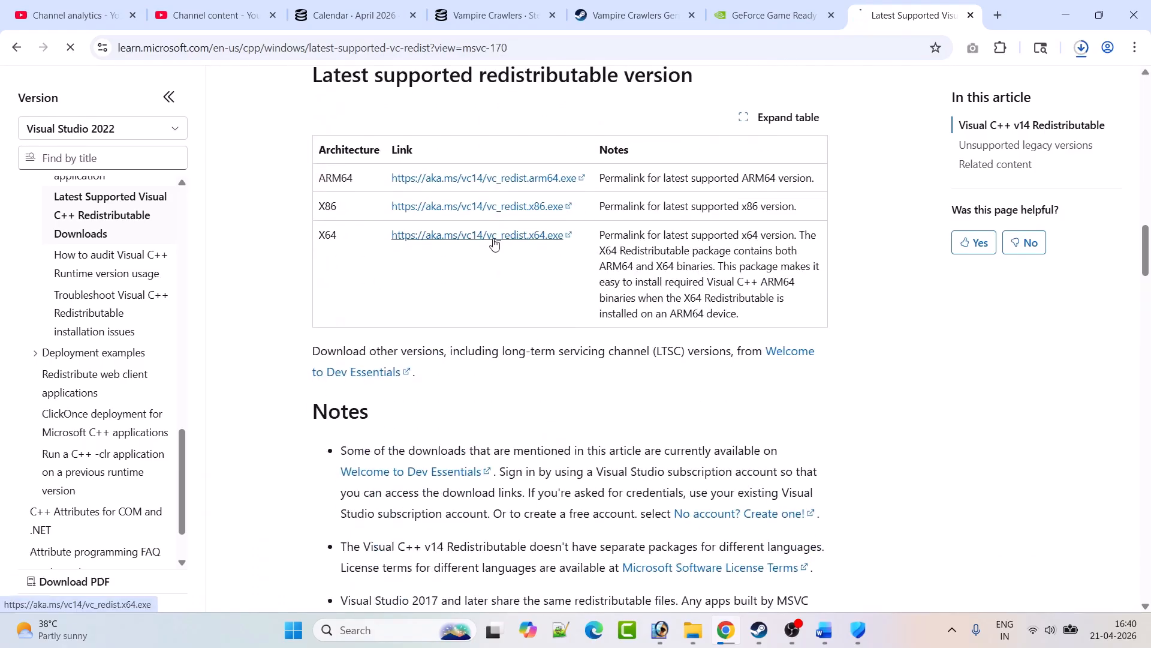
pyautogui.click(465, 210)
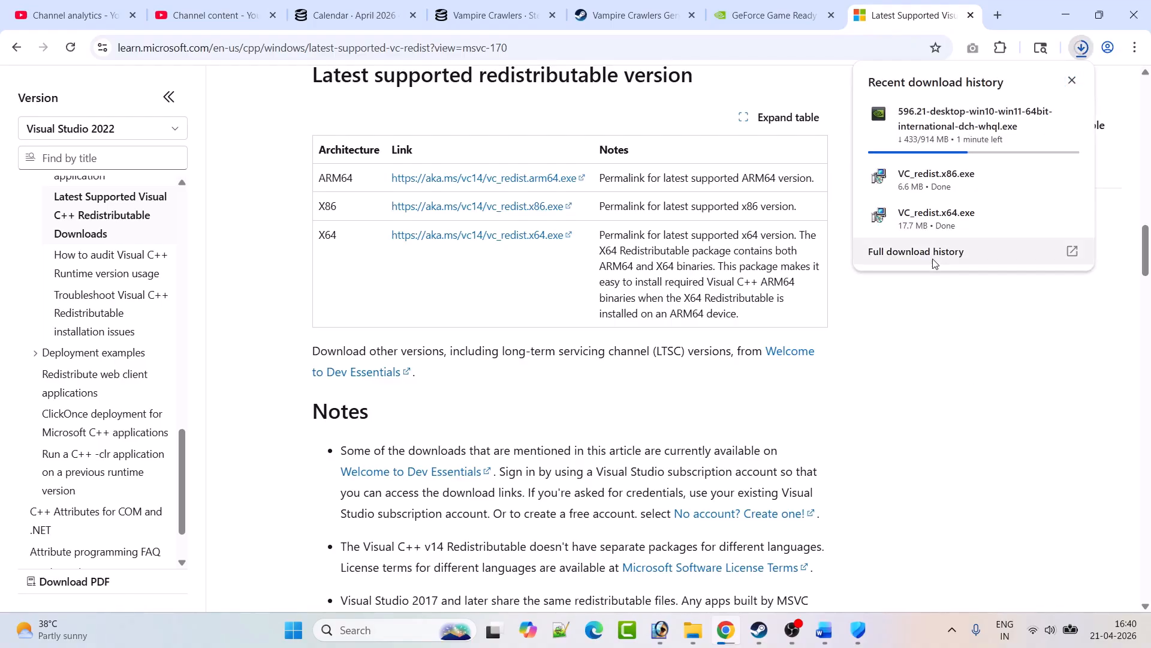
# - Launch the downloaded VC_redist.x64.exe and VC_redist.x86.exe installers and close the setup window
pyautogui.click(954, 225)
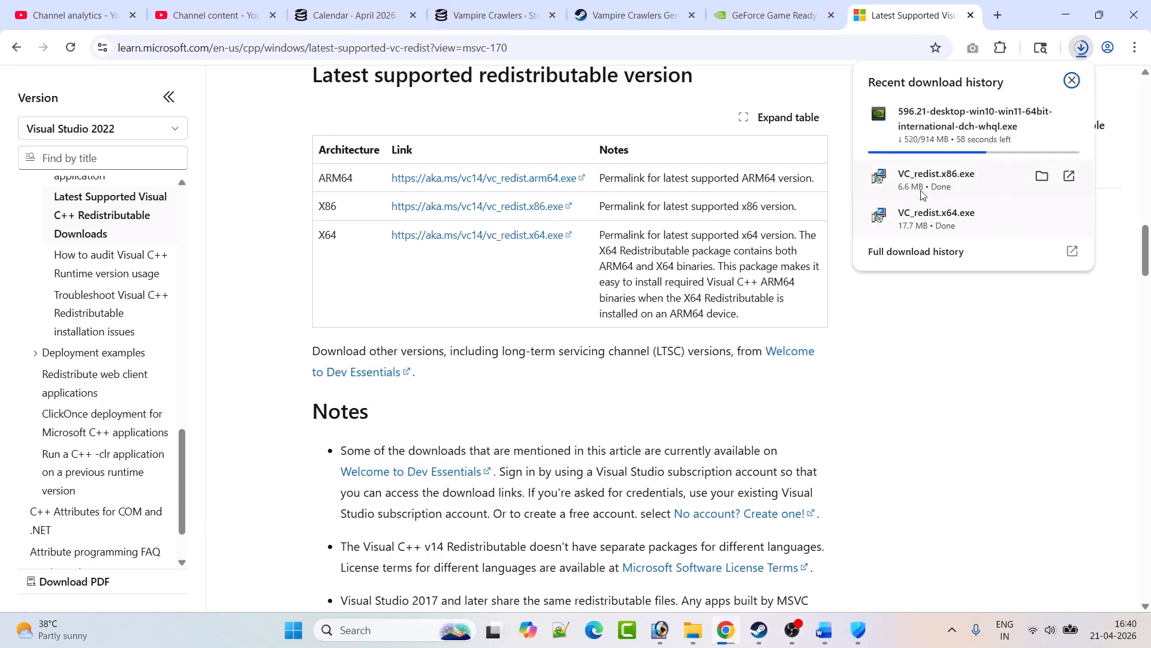
pyautogui.click(957, 184)
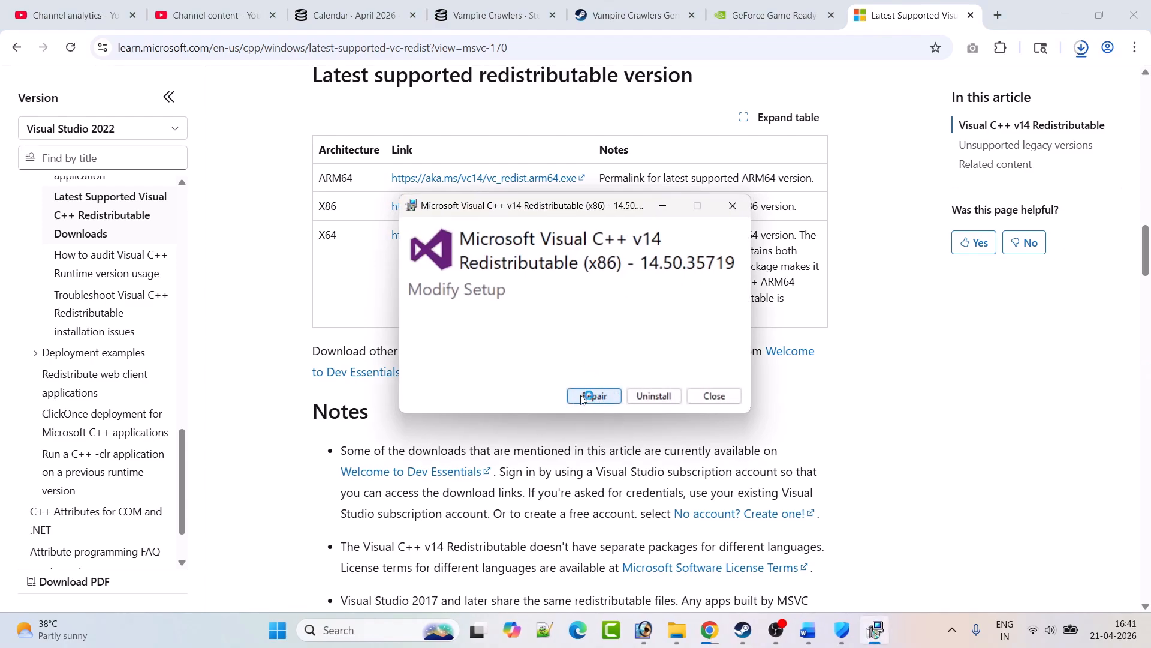
pyautogui.click(733, 206)
# - Check the computer's power options, dismiss them, and return to the Vampire Crawlers Demo page in Steam
pyautogui.press('super')
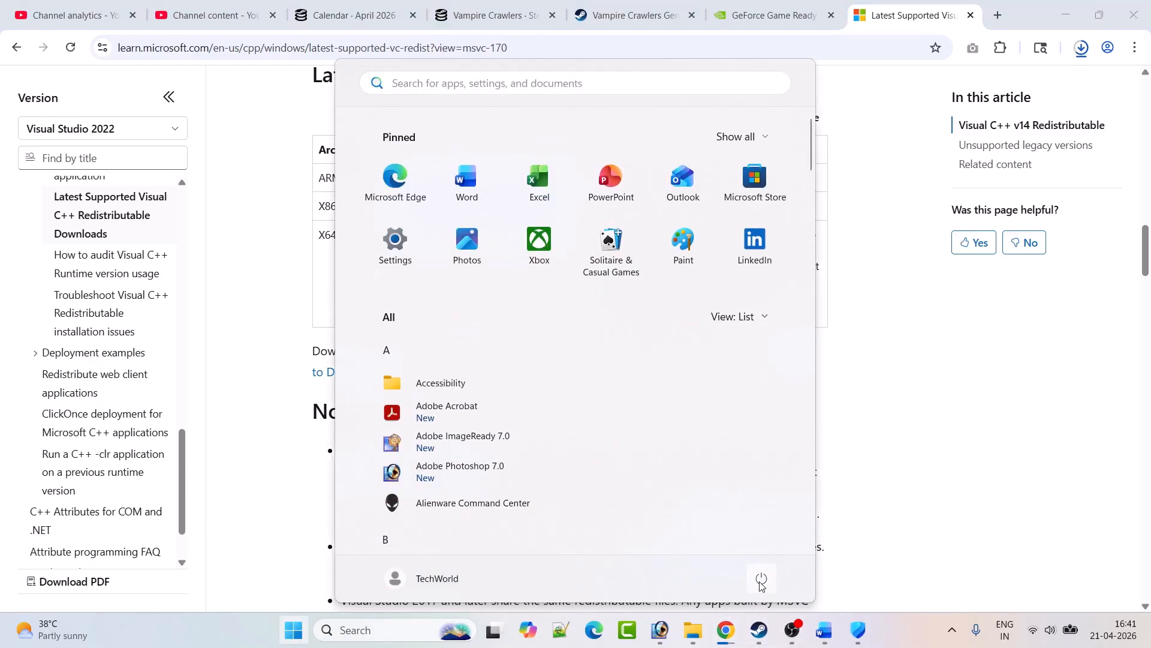
pyautogui.click(760, 581)
pyautogui.click(963, 532)
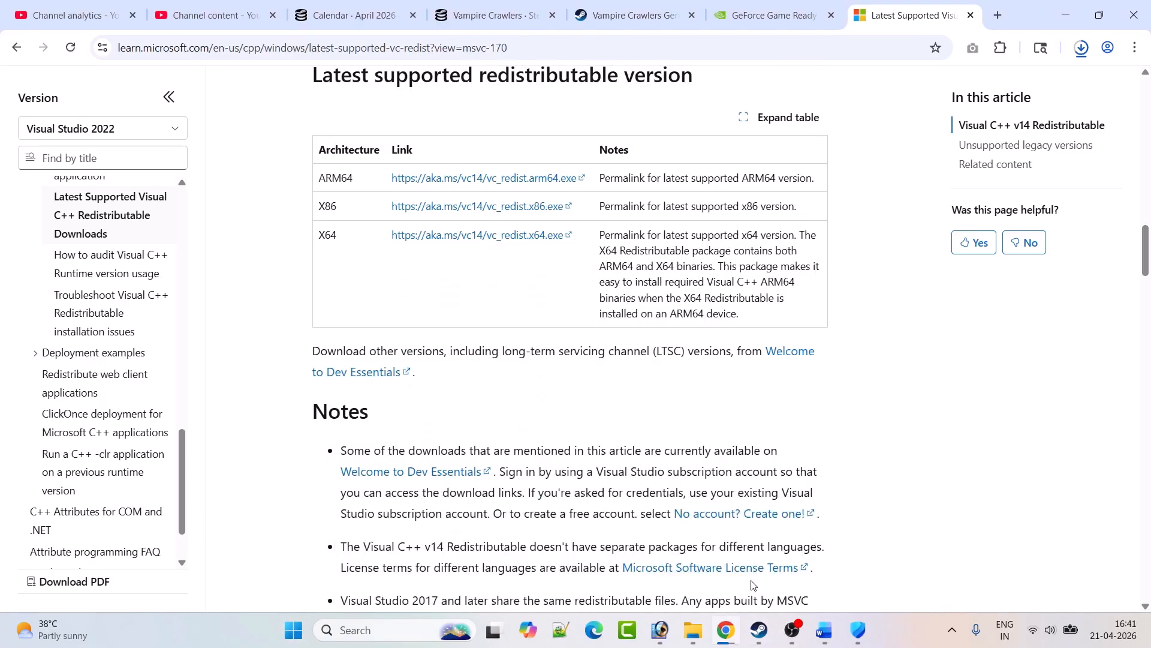
pyautogui.click(759, 629)
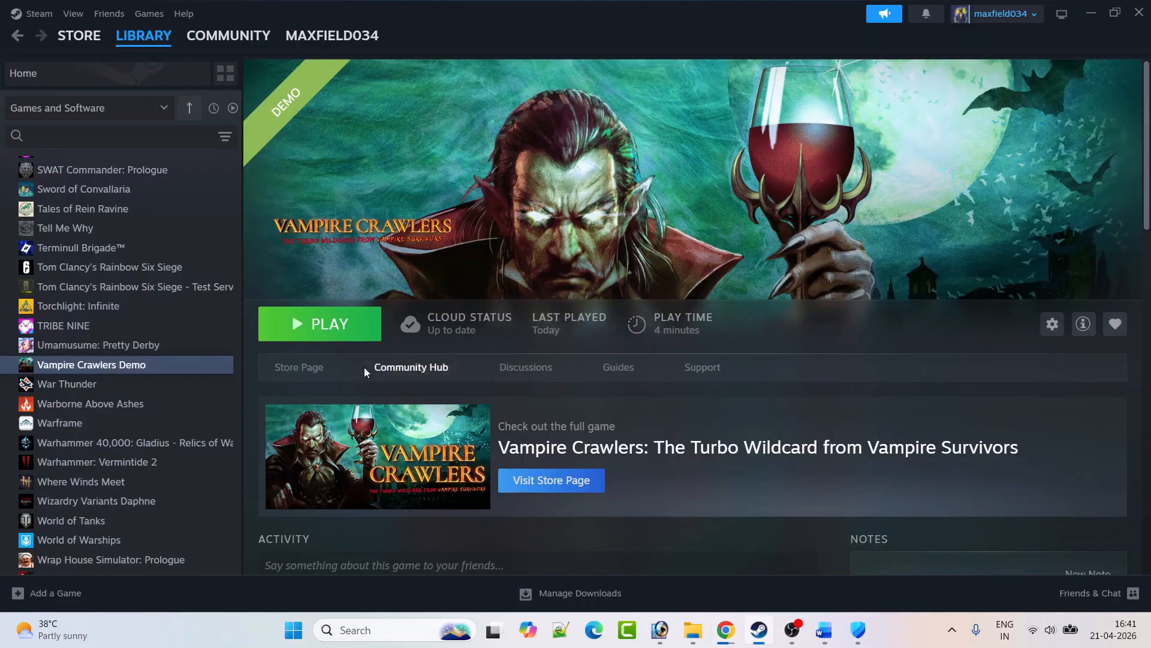
# - Check Fix 7 in Word, view the file integrity verification option in Vampire Crawlers Demo's Steam properties, and close them
pyautogui.click(837, 632)
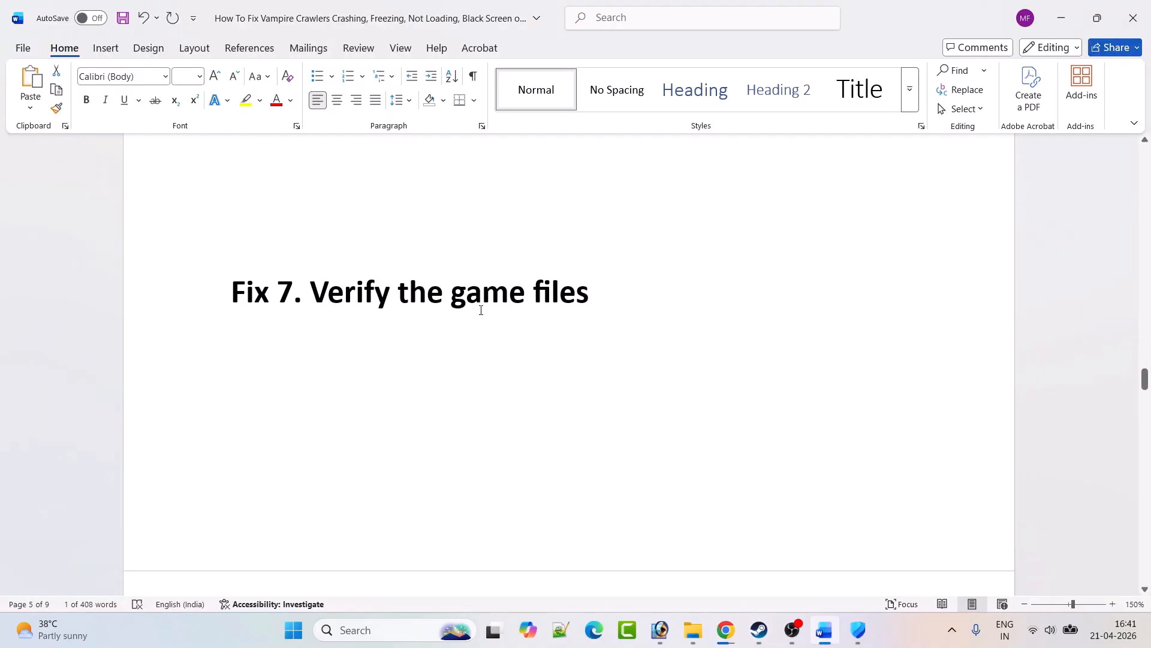
pyautogui.click(760, 629)
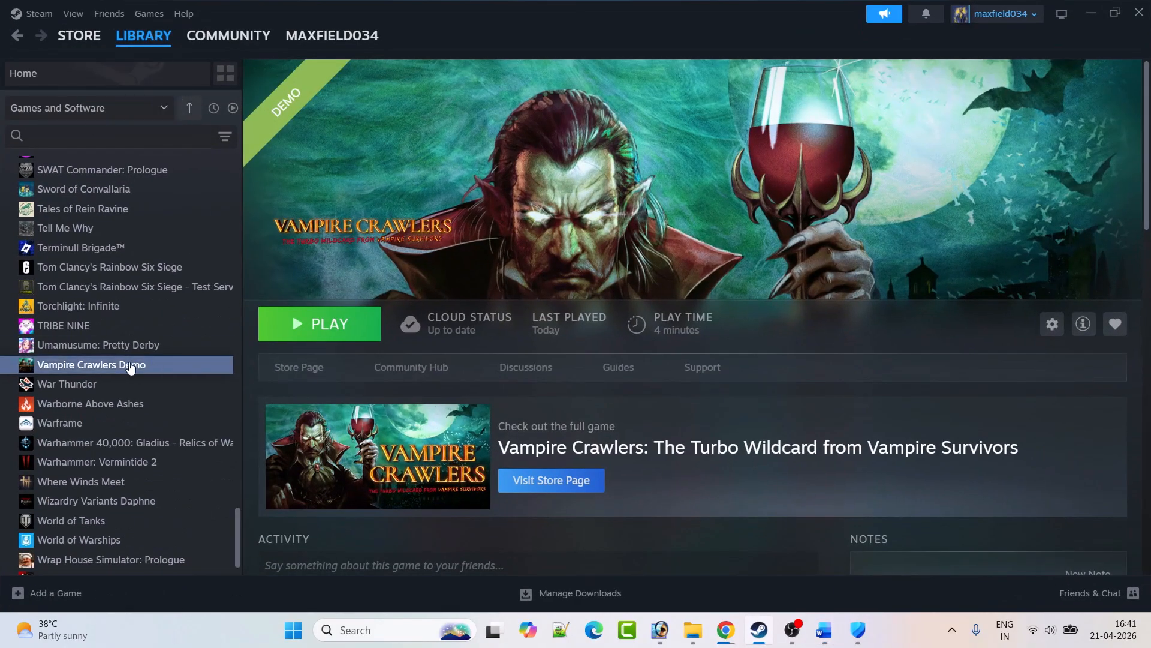
pyautogui.rightClick(136, 362)
pyautogui.click(185, 483)
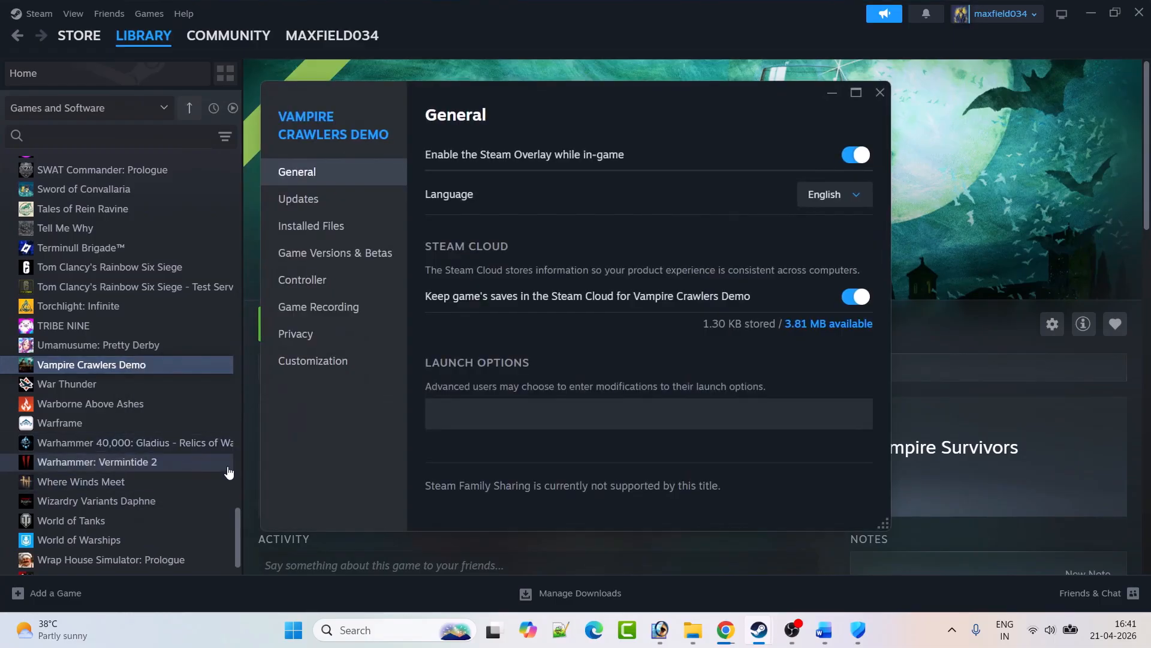
pyautogui.click(327, 234)
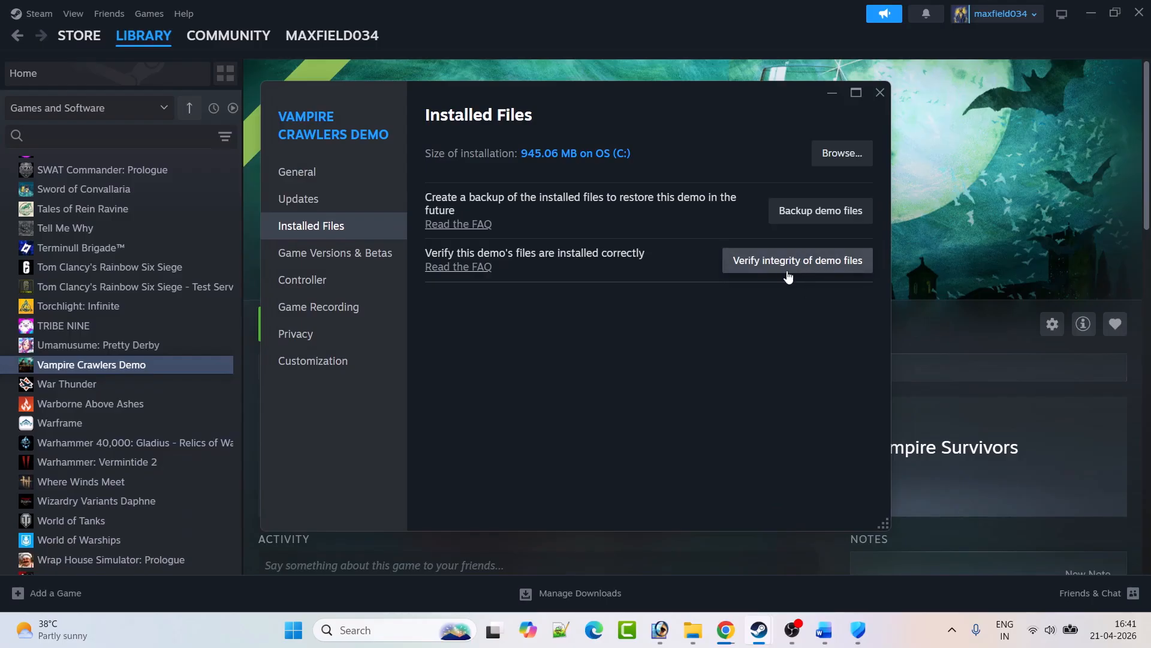
pyautogui.click(880, 93)
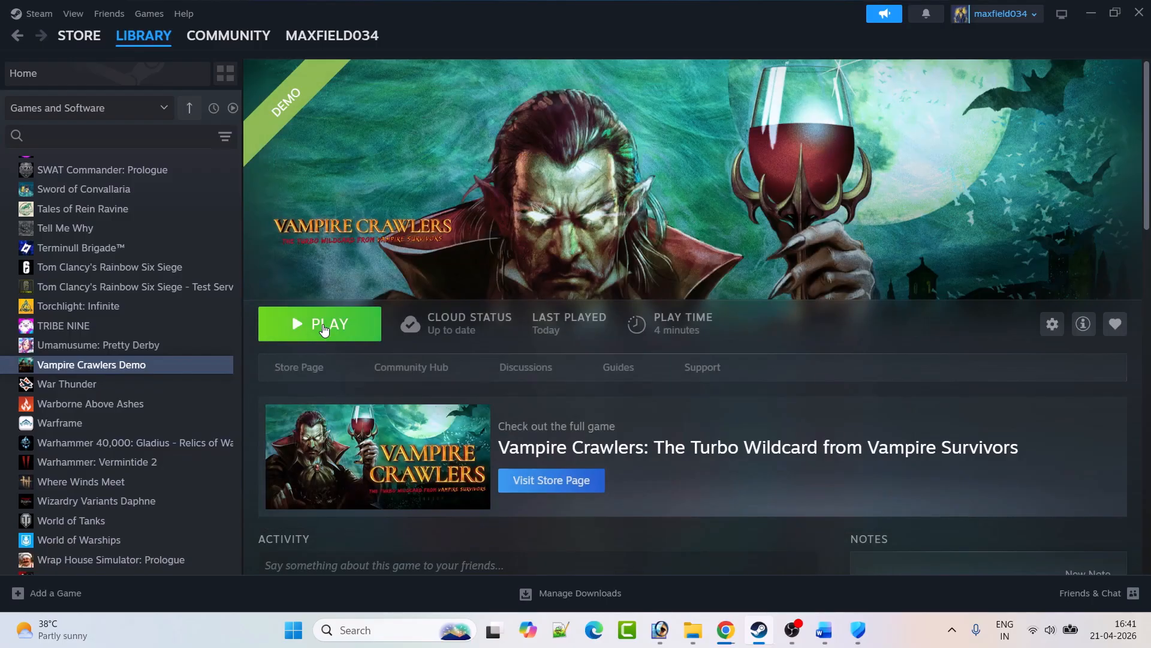
# - Check Fix 8 in Word, toggle the Steam in-game overlay option in Vampire Crawlers Demo's properties, and close the properties
pyautogui.click(824, 630)
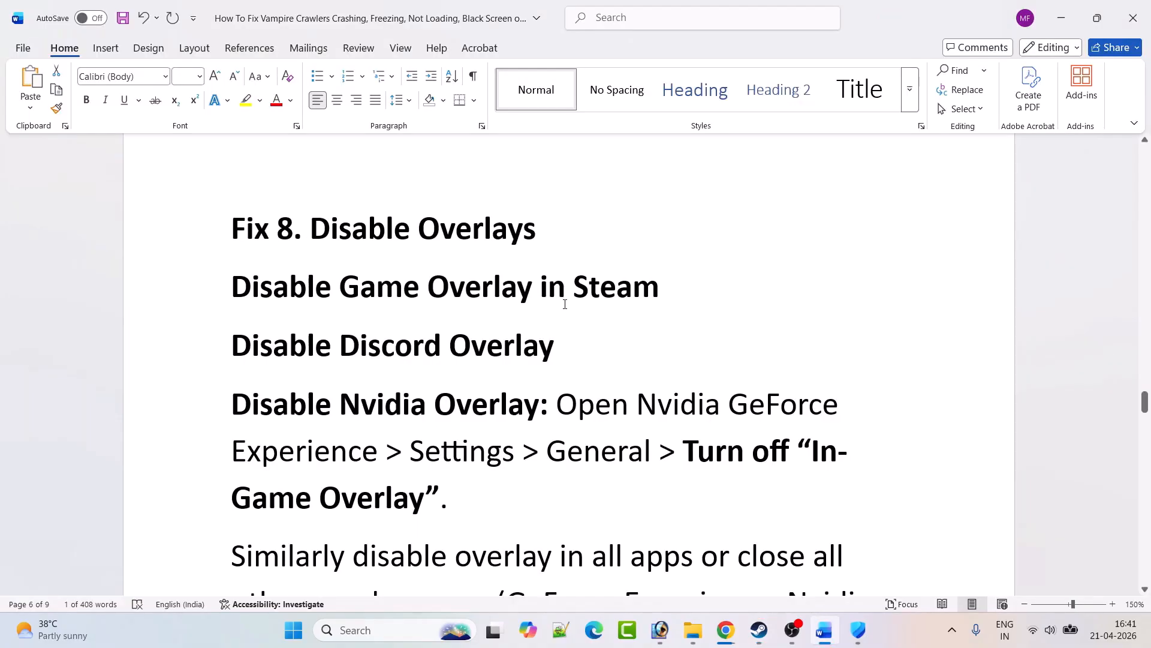
pyautogui.click(759, 630)
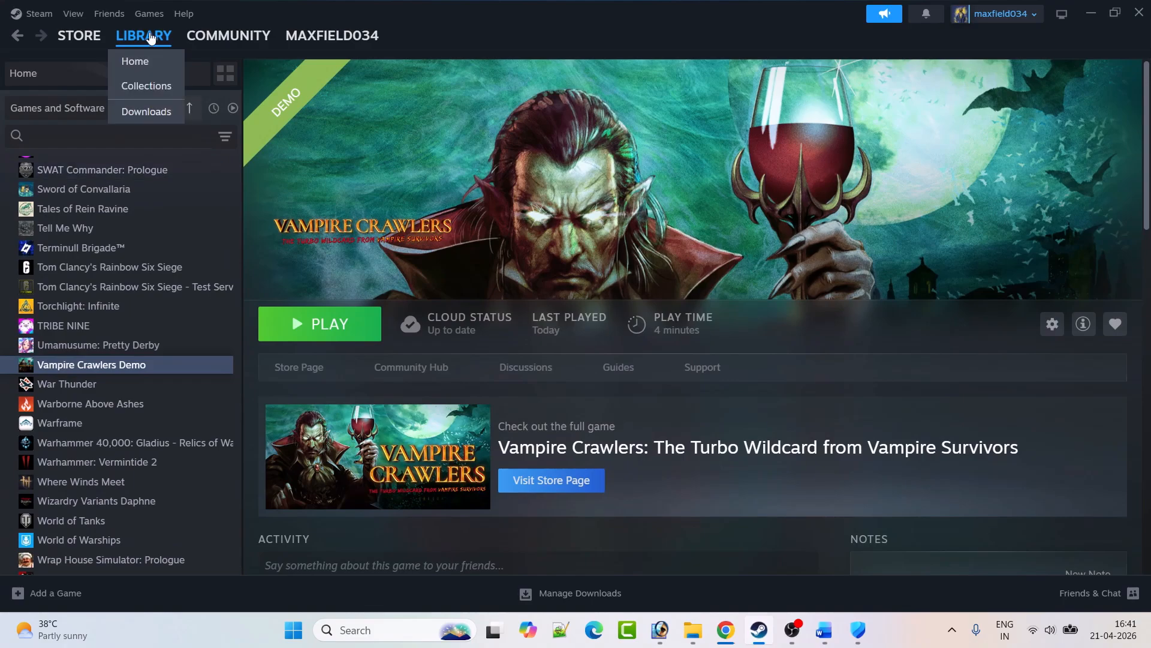
pyautogui.rightClick(138, 373)
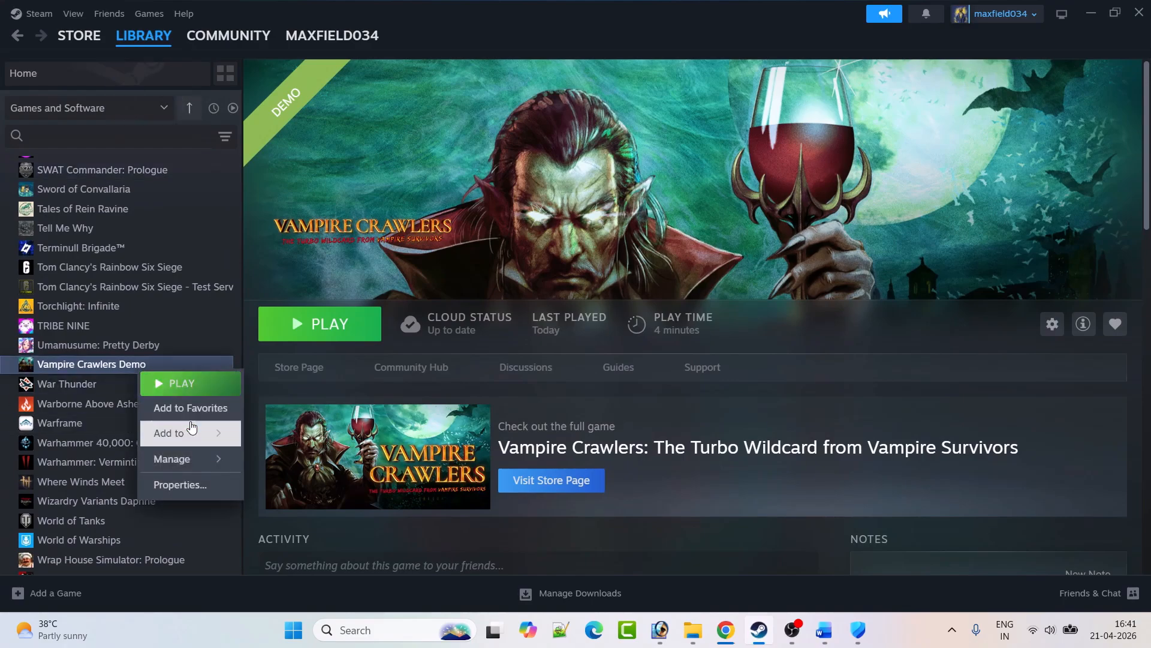
pyautogui.click(180, 480)
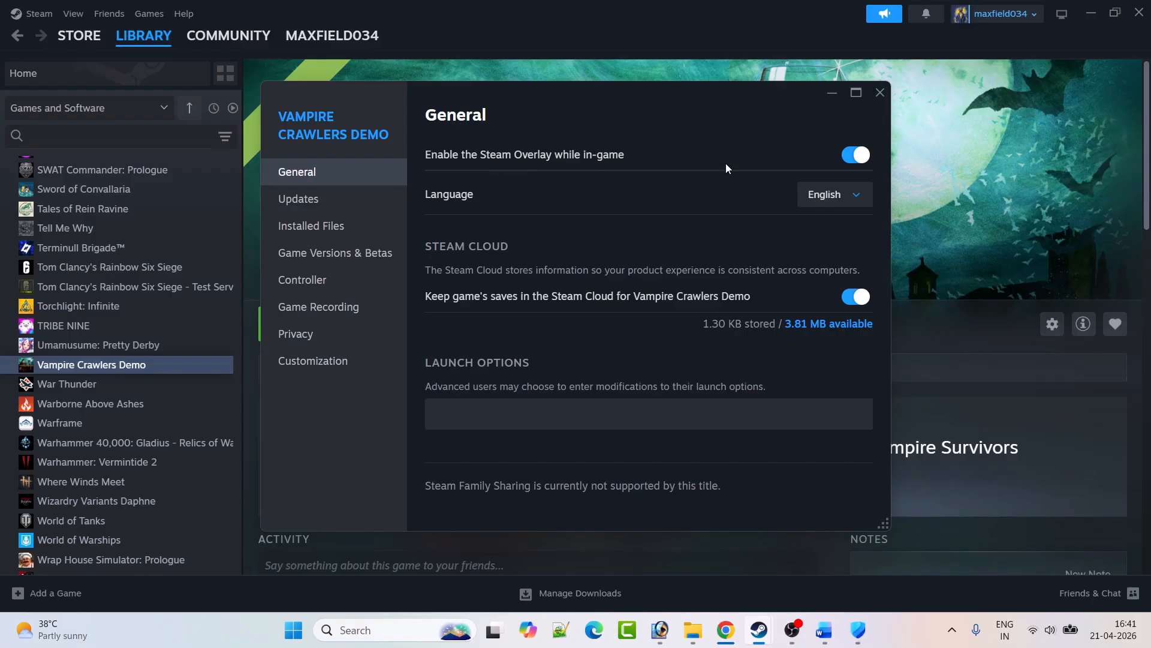
pyautogui.click(852, 163)
pyautogui.click(864, 154)
pyautogui.click(880, 92)
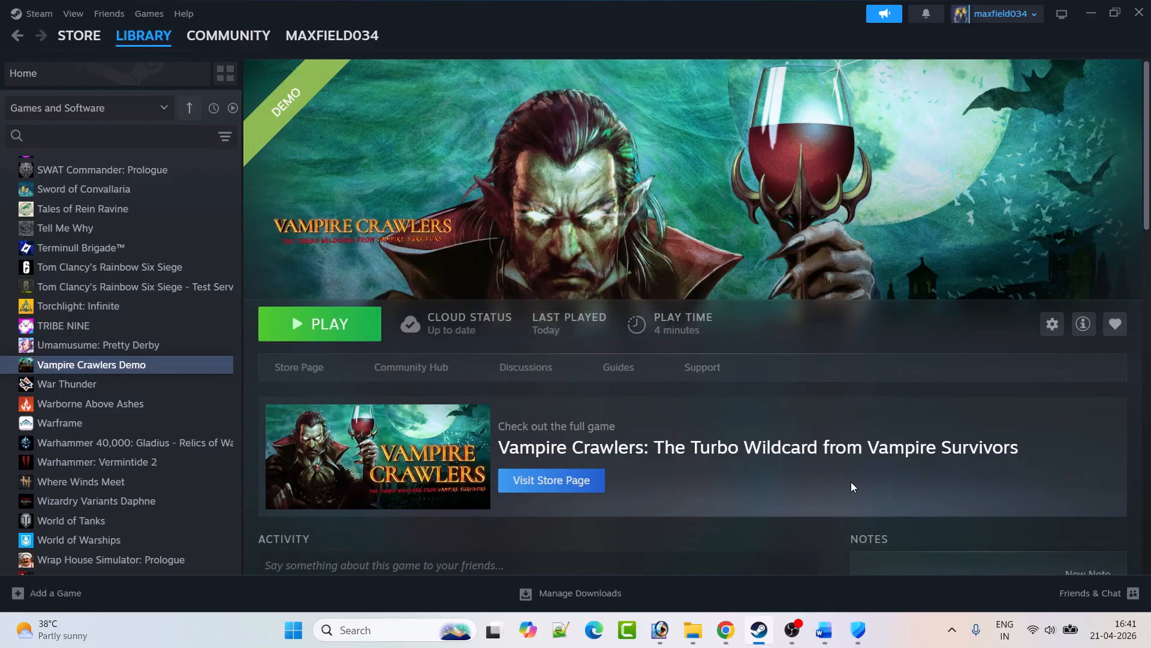
# - Return to Word and read the Discord, Nvidia and other overlay instructions through to the Fix 9 heading
pyautogui.click(824, 629)
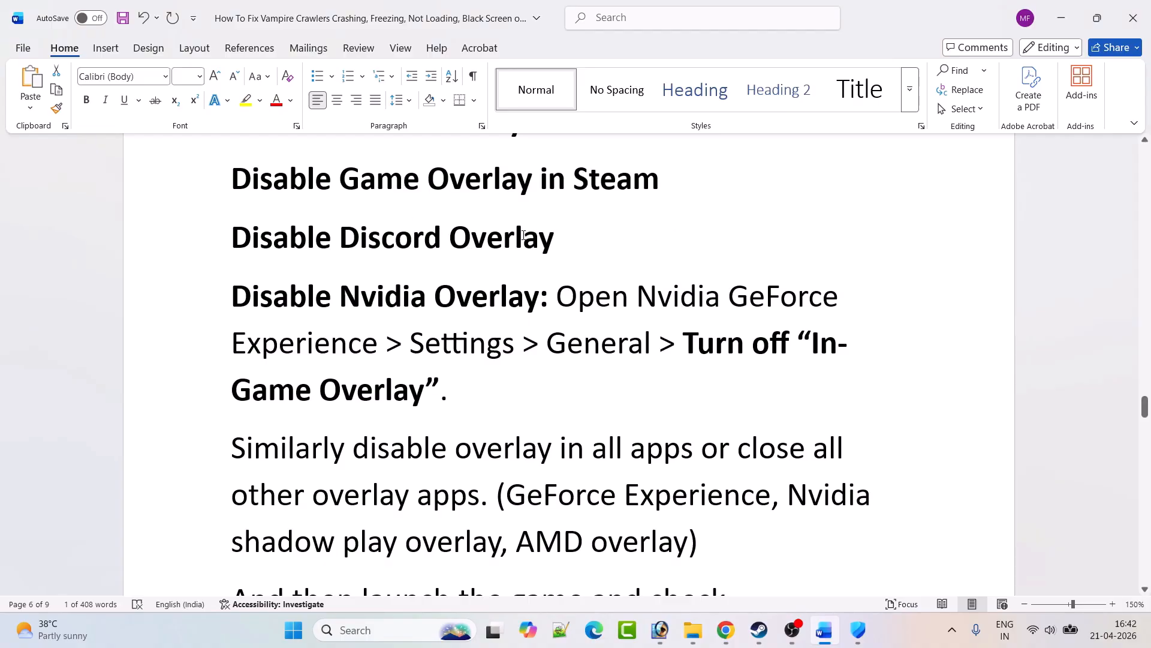
pyautogui.scroll(-1, 523, 235)
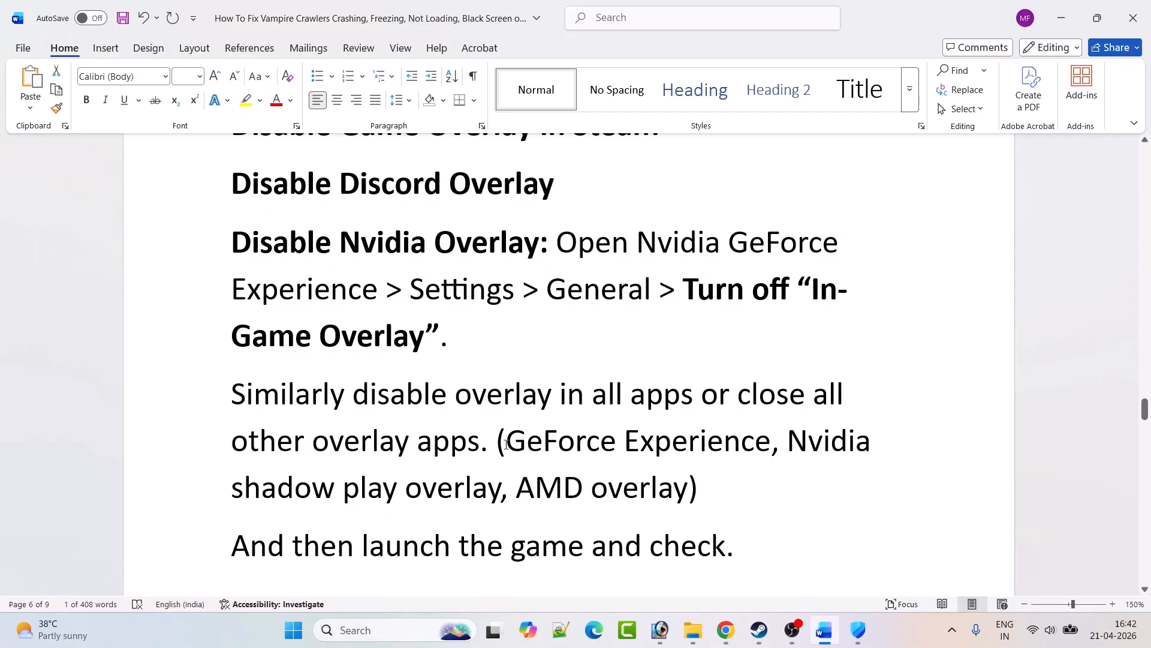
pyautogui.scroll(-1, 506, 444)
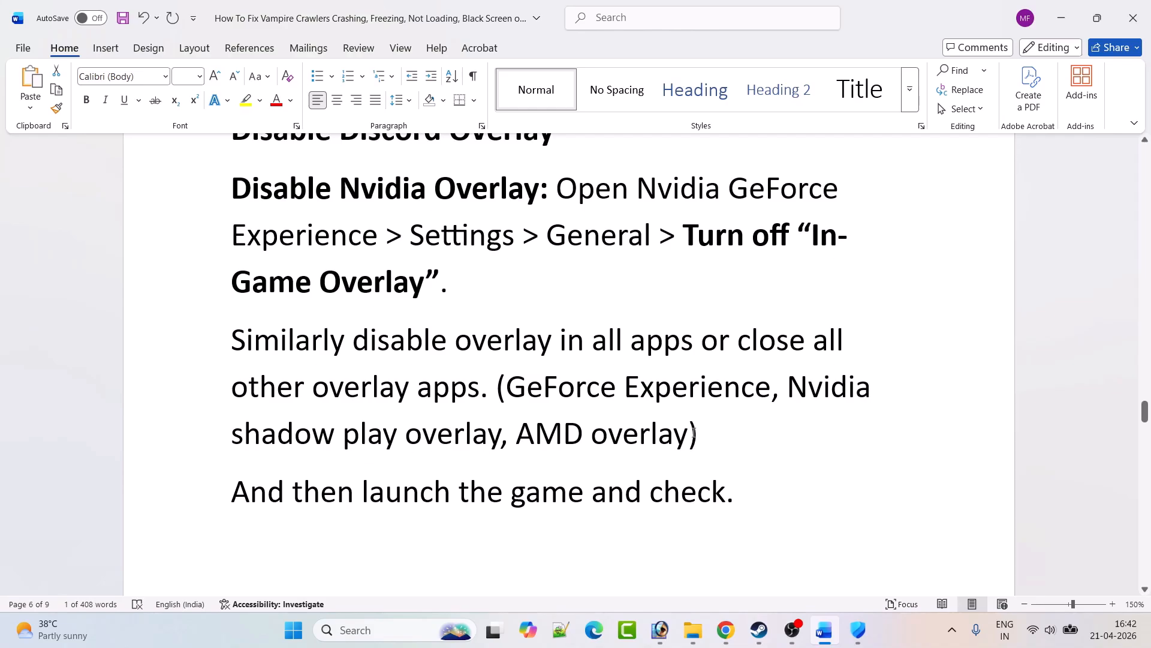
pyautogui.scroll(-6, 405, 330)
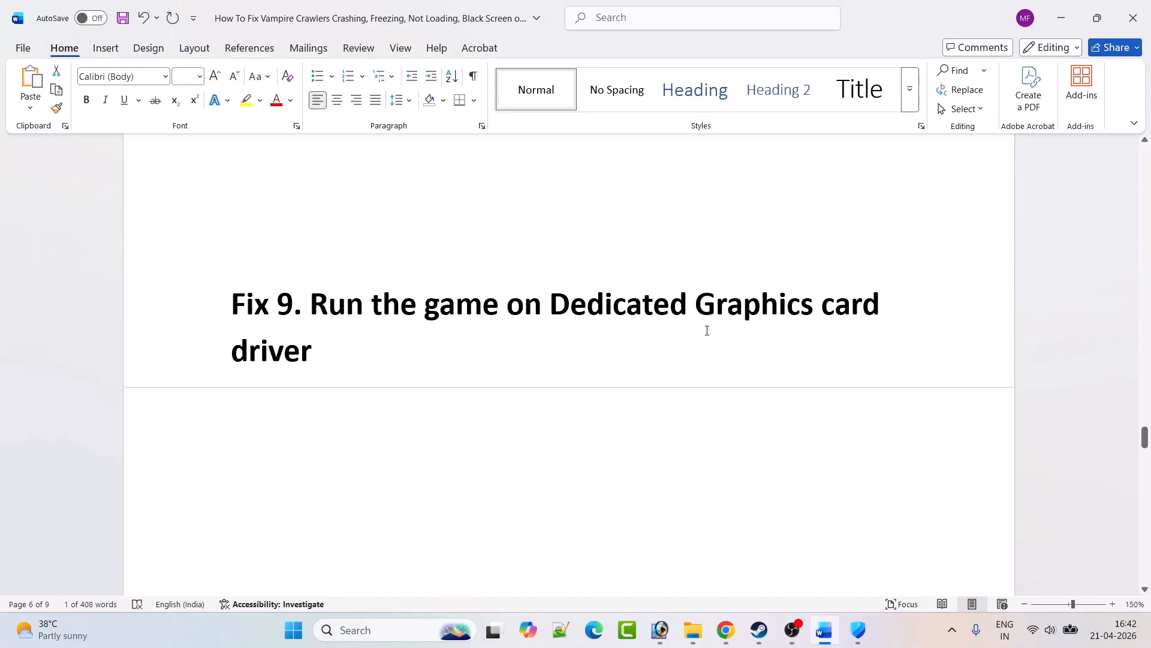
# - Search Windows for the Graphics settings and open them
pyautogui.click(377, 630)
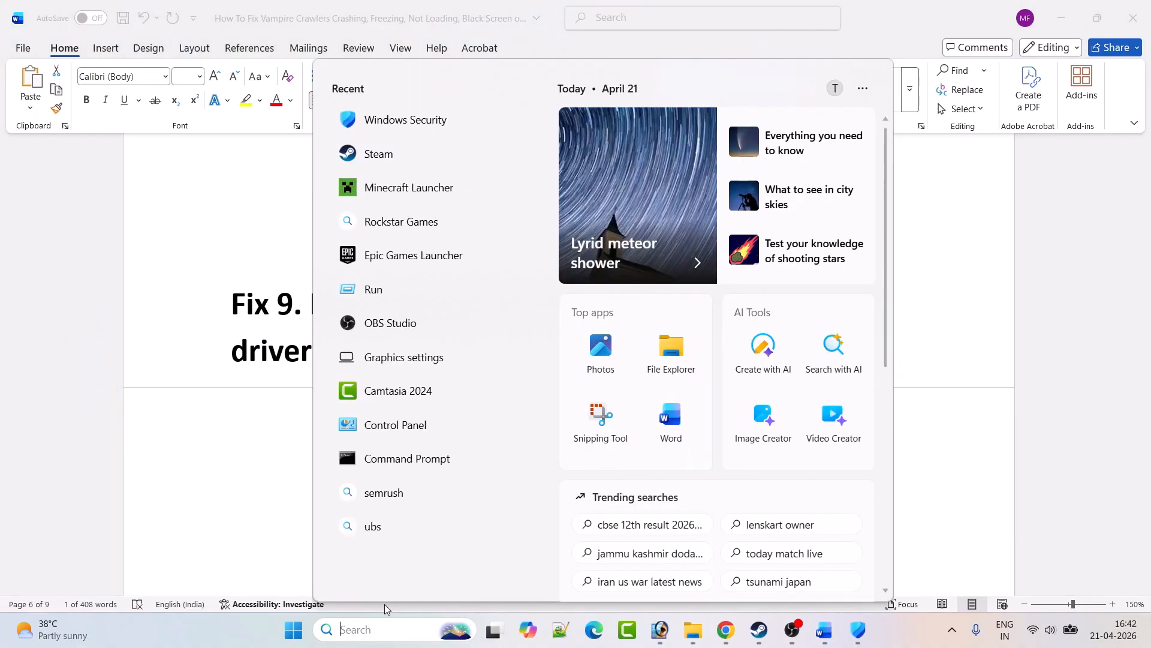
pyautogui.write('graphics se')
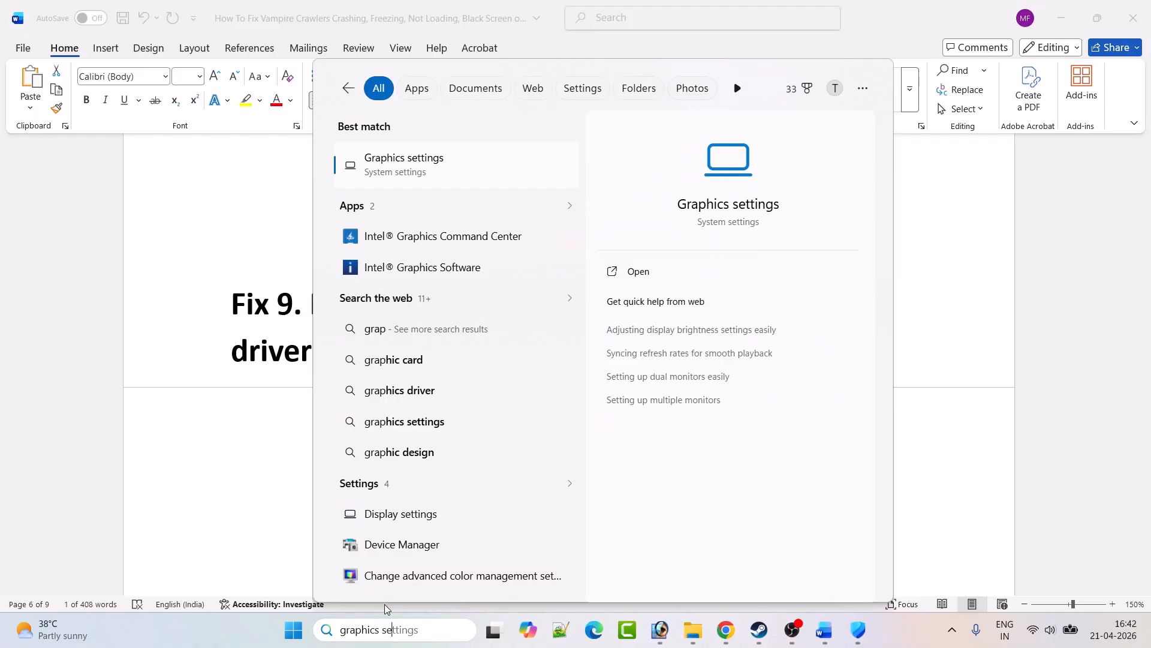
pyautogui.click(668, 277)
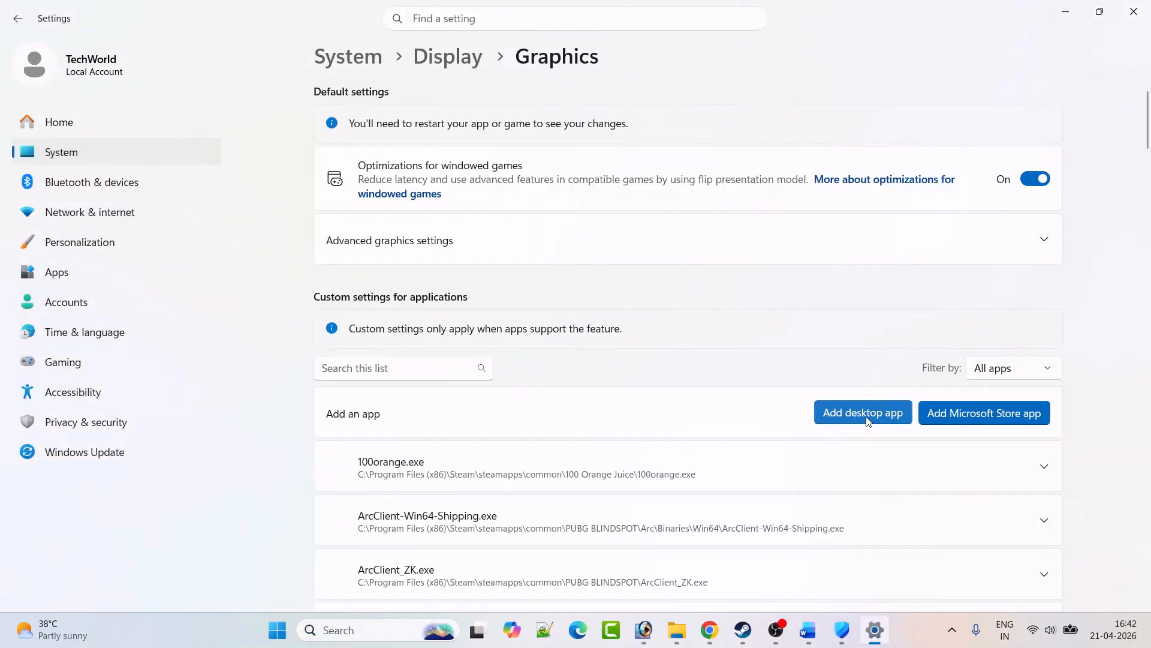
# - Start adding a desktop app in Graphics settings and browse to C:\Program Files (x86)\Steam\steamapps
pyautogui.click(866, 419)
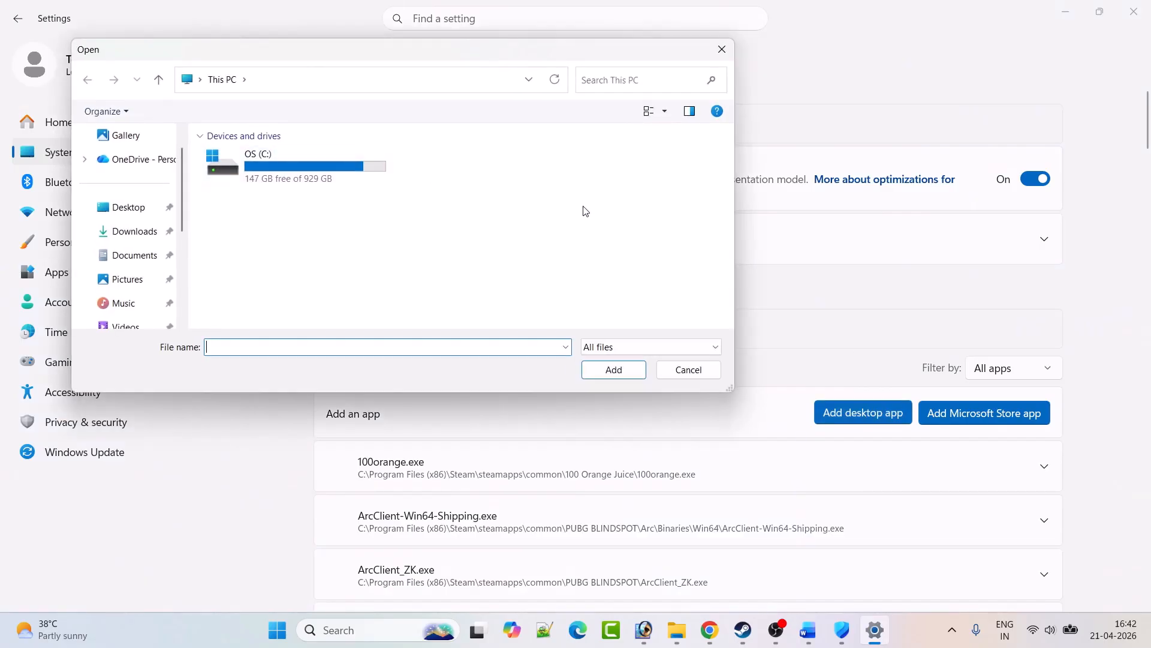
pyautogui.doubleClick(365, 174)
pyautogui.click(252, 200)
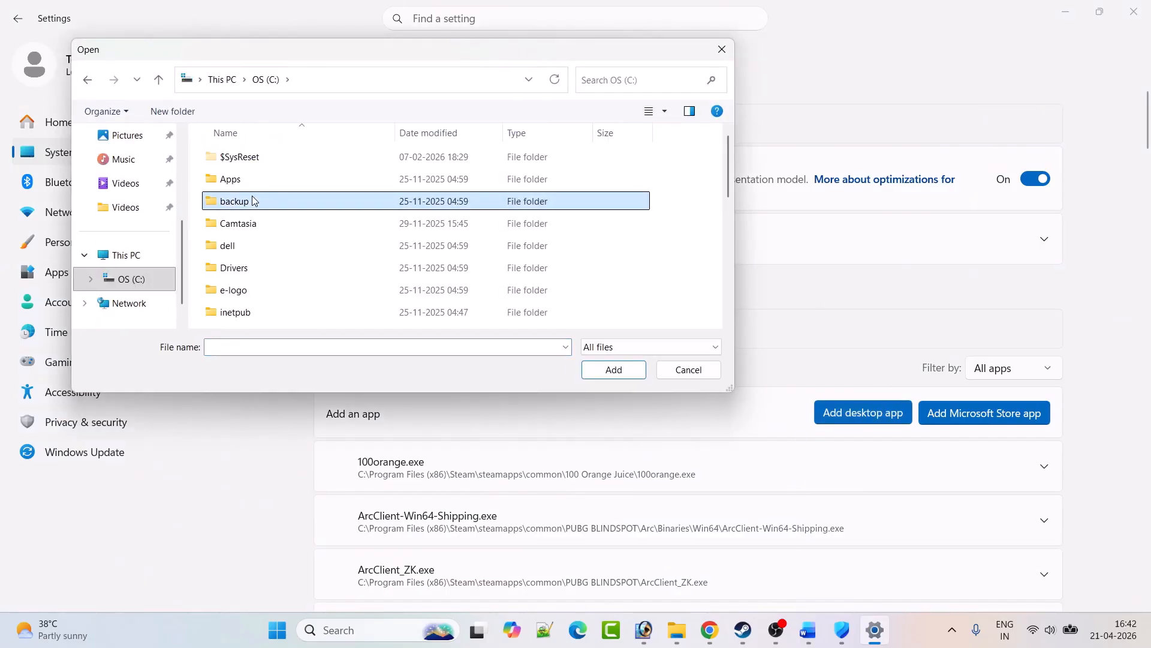
pyautogui.press('p')
pyautogui.press('Down')
pyautogui.press('Down')
pyautogui.press('Return')
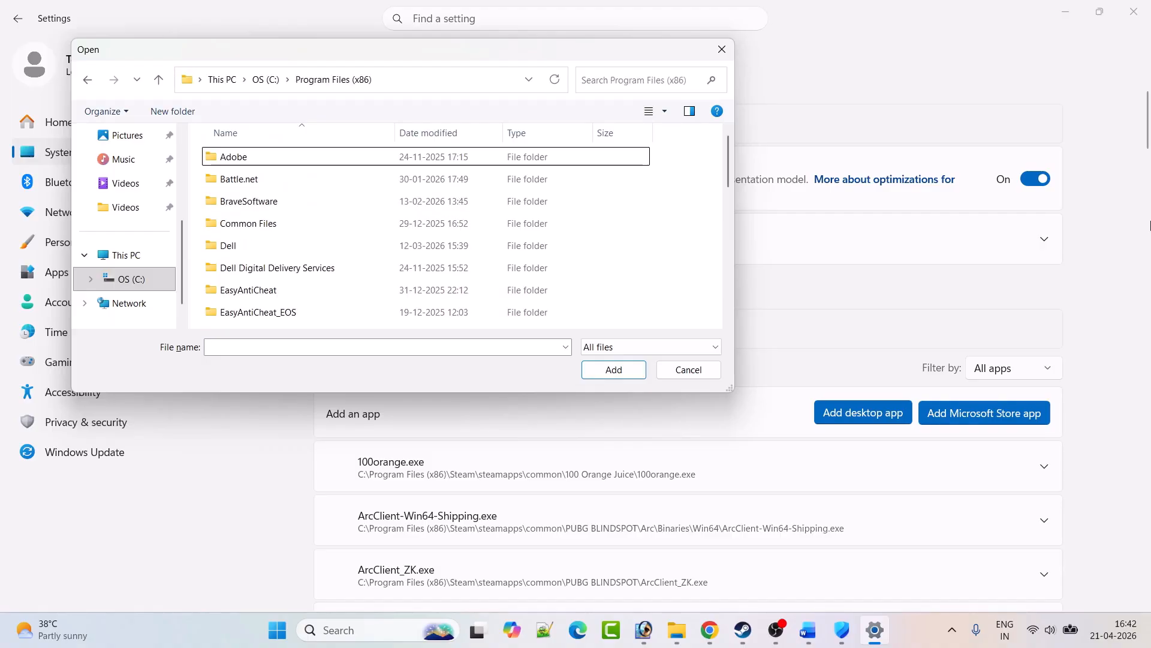
pyautogui.press('s')
pyautogui.press('Return')
pyautogui.press('s')
pyautogui.press('Down')
pyautogui.press('Return')
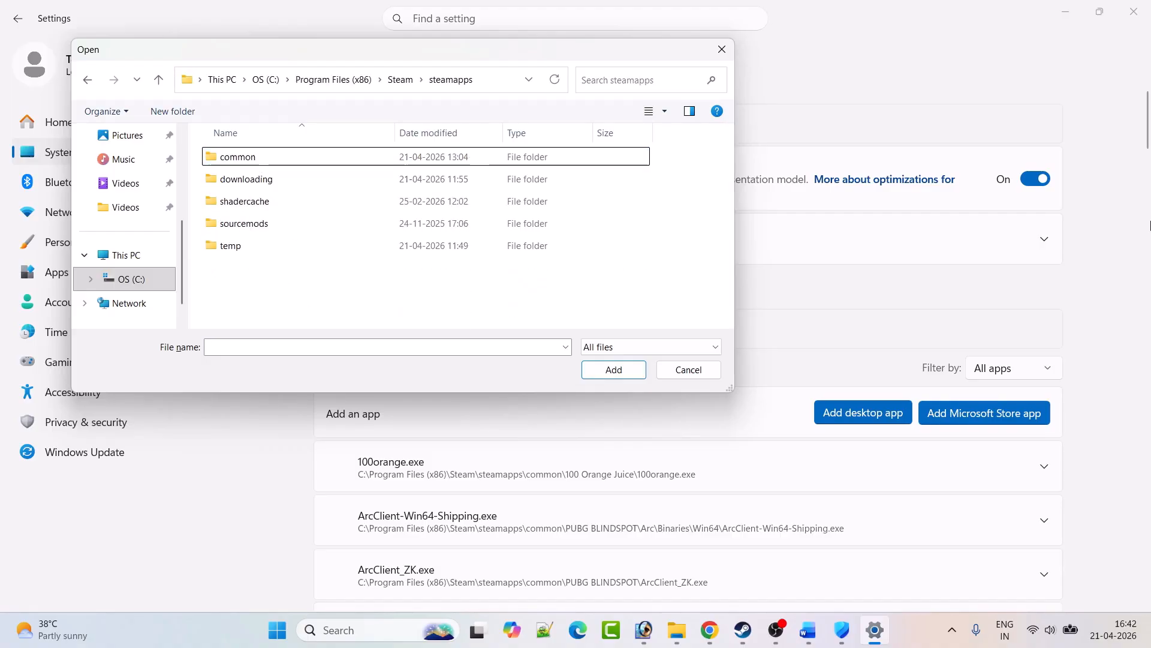
# - Add the Vampire Crawlers application from the common\Vampire Crawlers Demo folder to the custom graphics settings
pyautogui.press('Return')
pyautogui.press('v')
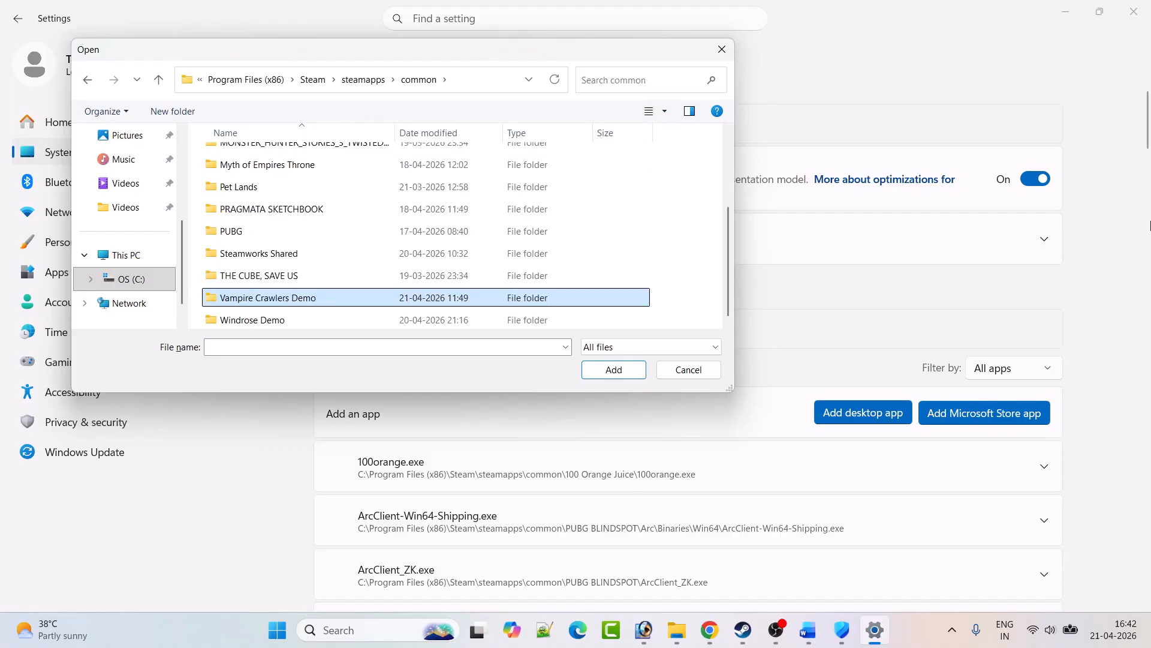
pyautogui.press('Return')
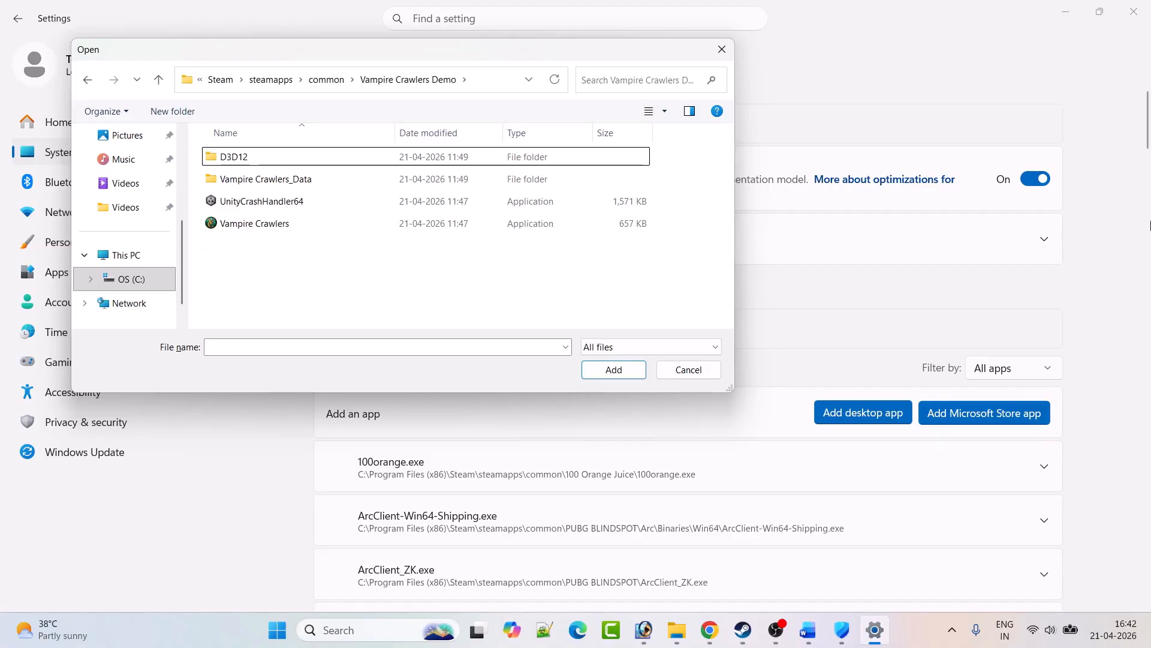
pyautogui.click(280, 227)
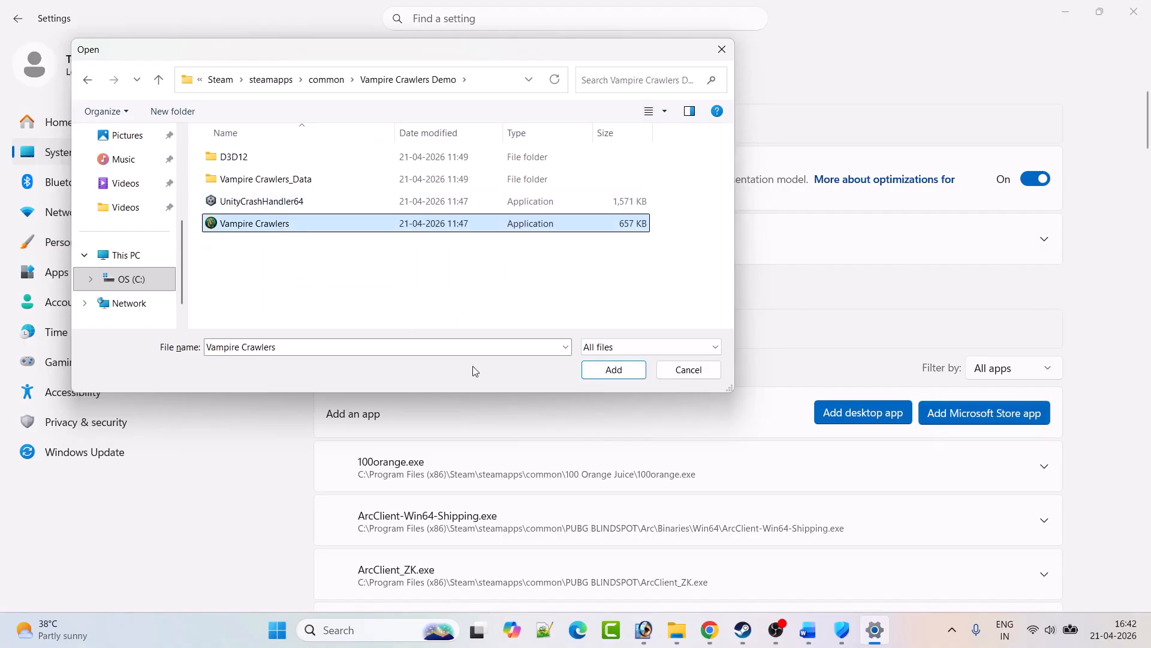
pyautogui.click(613, 369)
# - Set Vampire Crawlers' GPU preference to High Performance (NVIDIA GeForce RTX 3050 6GB Laptop GPU)
pyautogui.scroll(-15, 578, 404)
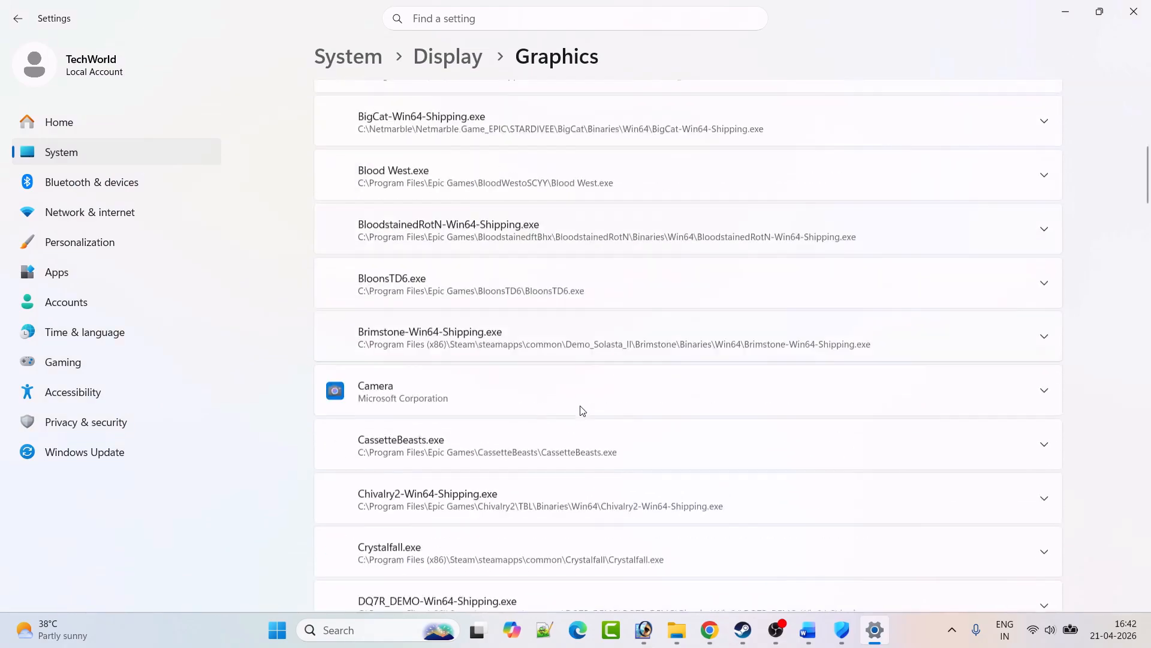
pyautogui.scroll(-20, 584, 410)
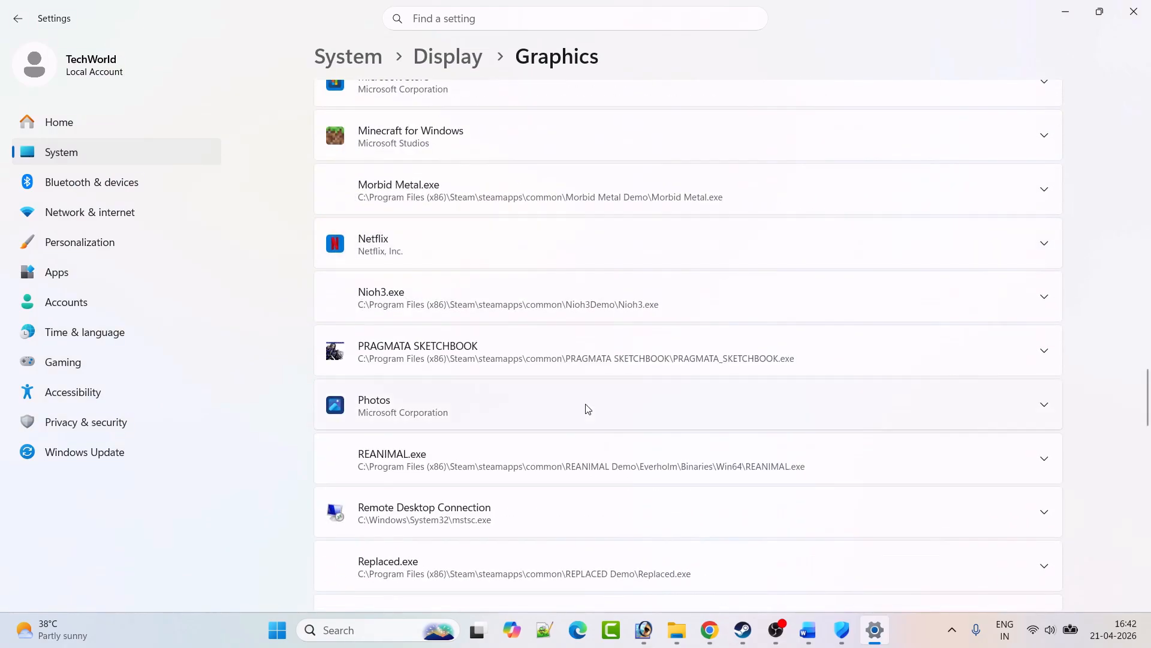
pyautogui.scroll(-5, 587, 407)
pyautogui.scroll(1, 431, 360)
pyautogui.click(432, 366)
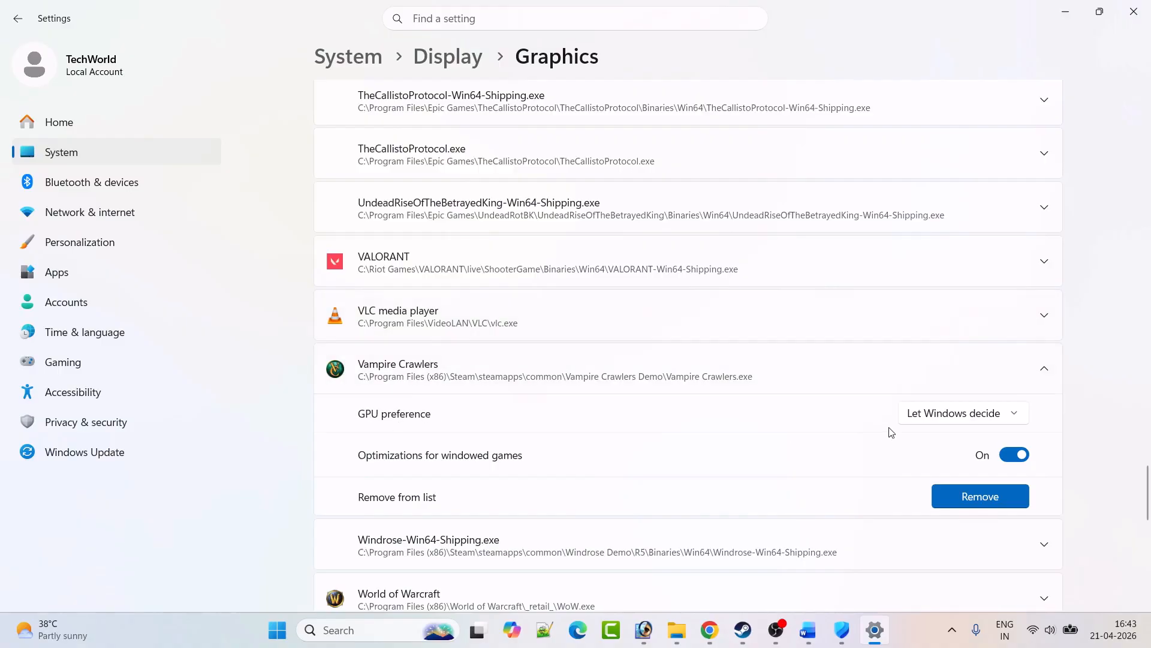
pyautogui.click(939, 417)
pyautogui.click(893, 468)
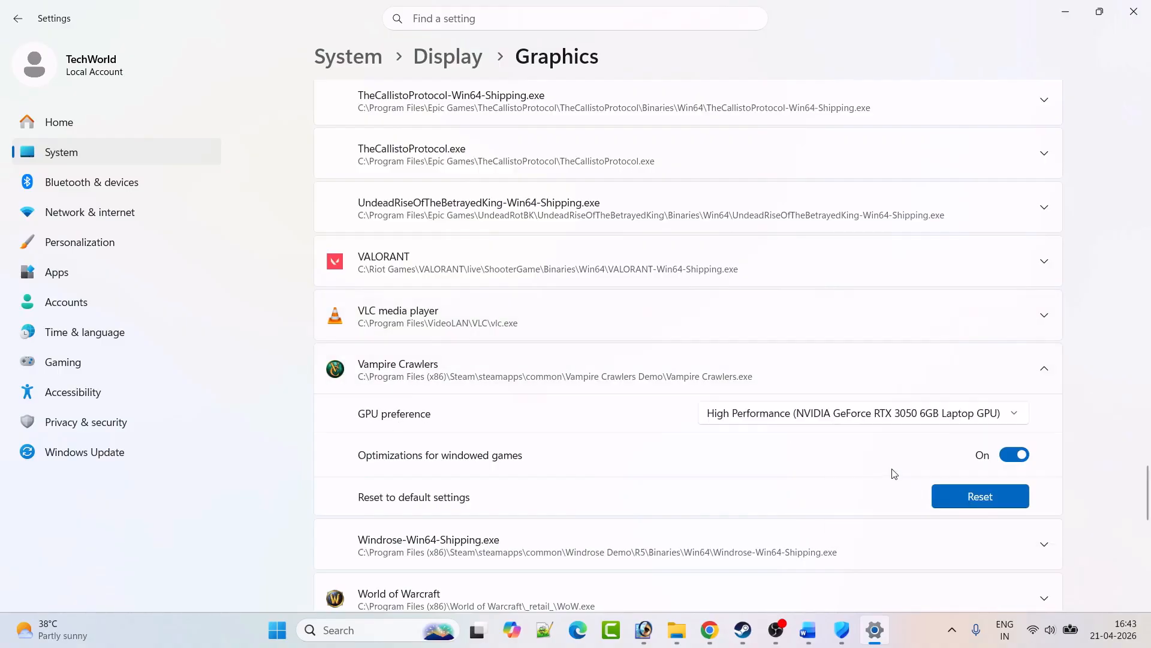
# - Return to the Word document and read Fix 10 about deleting the Vampire Crawlers saved game folder
pyautogui.click(743, 629)
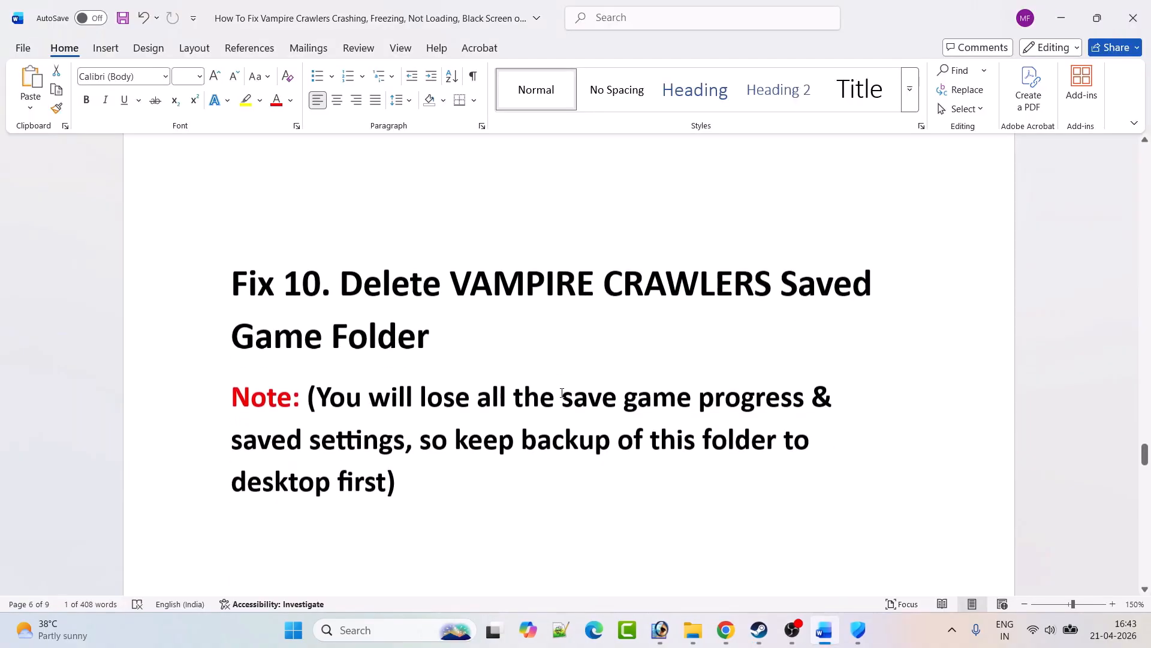
pyautogui.scroll(-1, 448, 322)
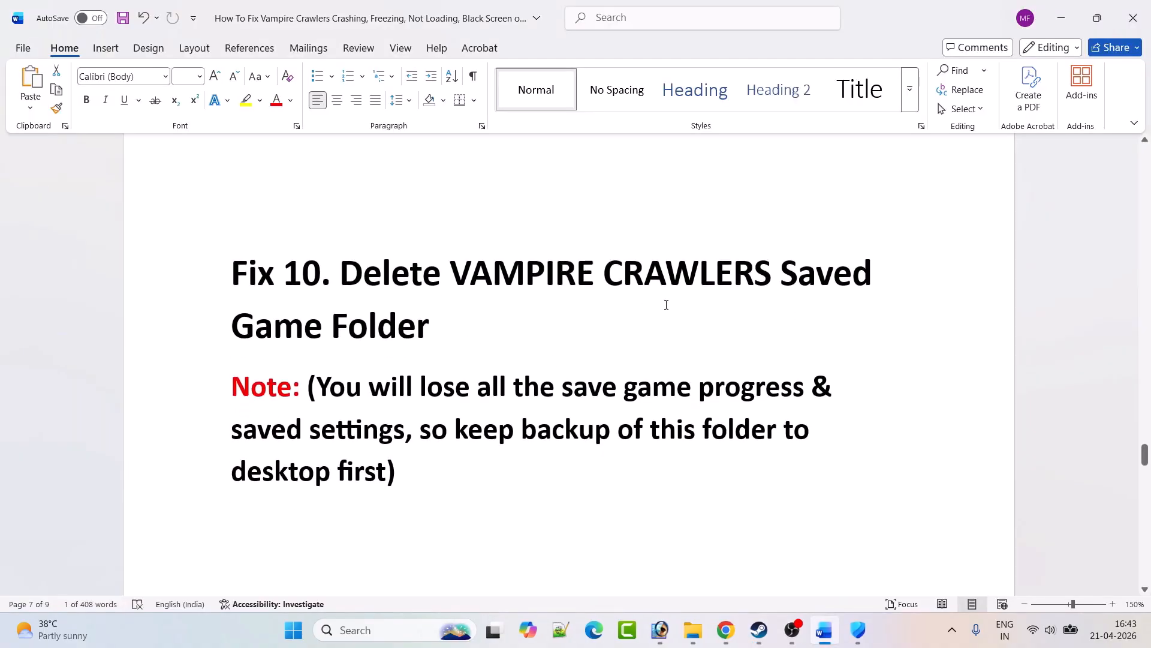
pyautogui.scroll(-1, 467, 321)
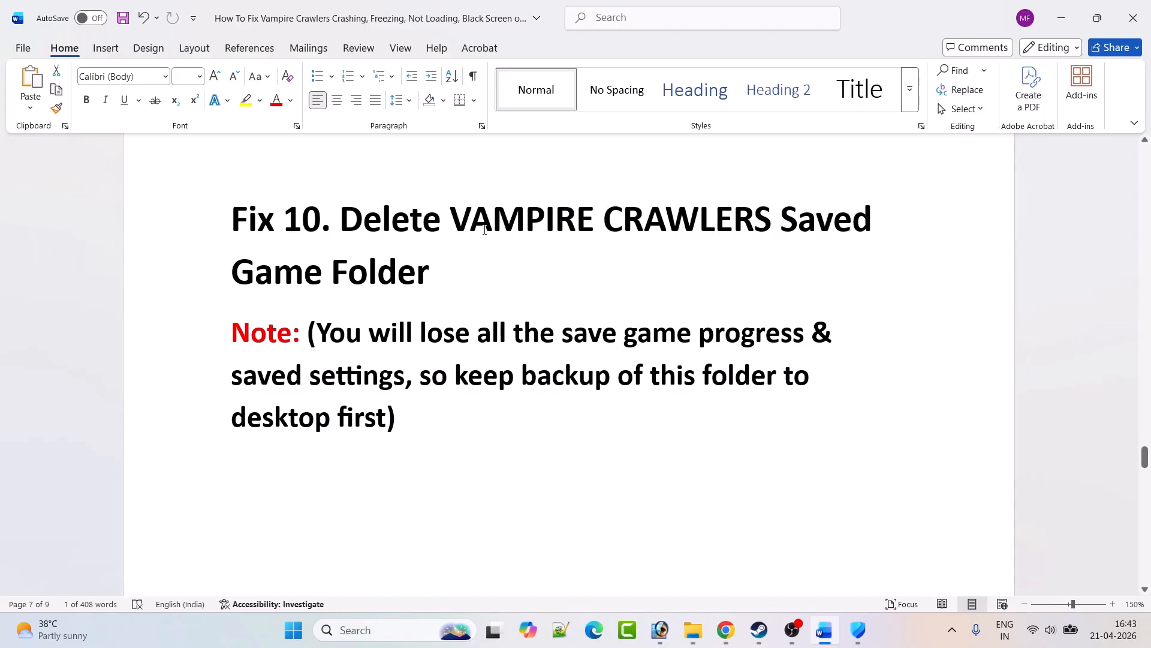
# - Open File Explorer and browse to the current account's profile folder under C:\Users
pyautogui.press('super+e')
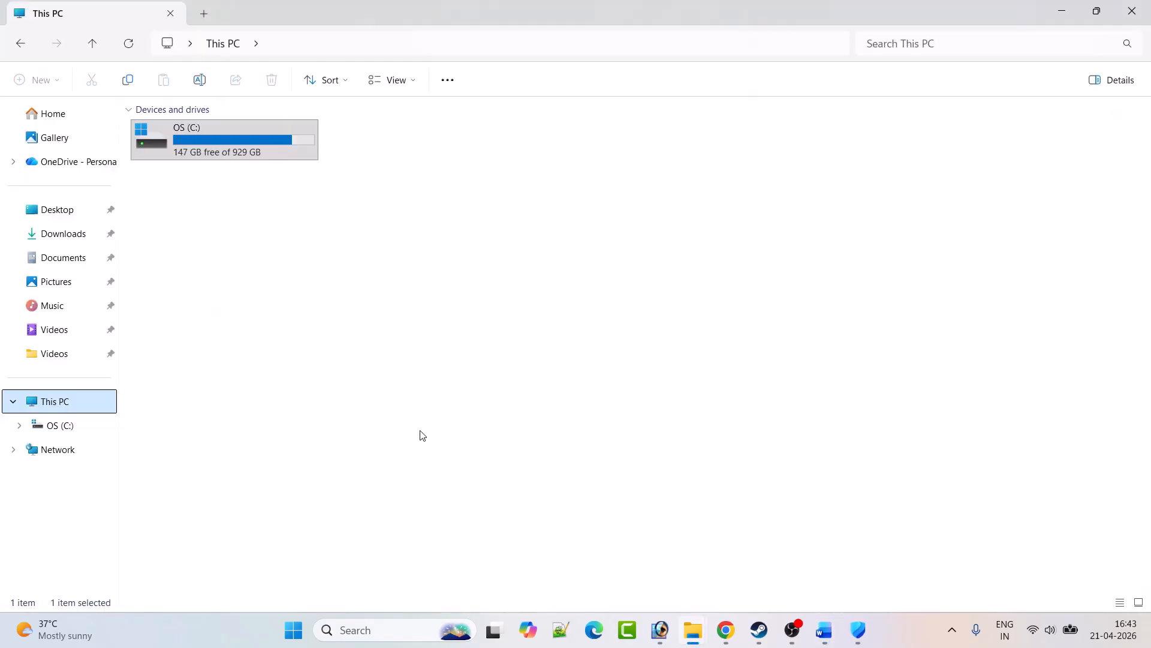
pyautogui.doubleClick(228, 144)
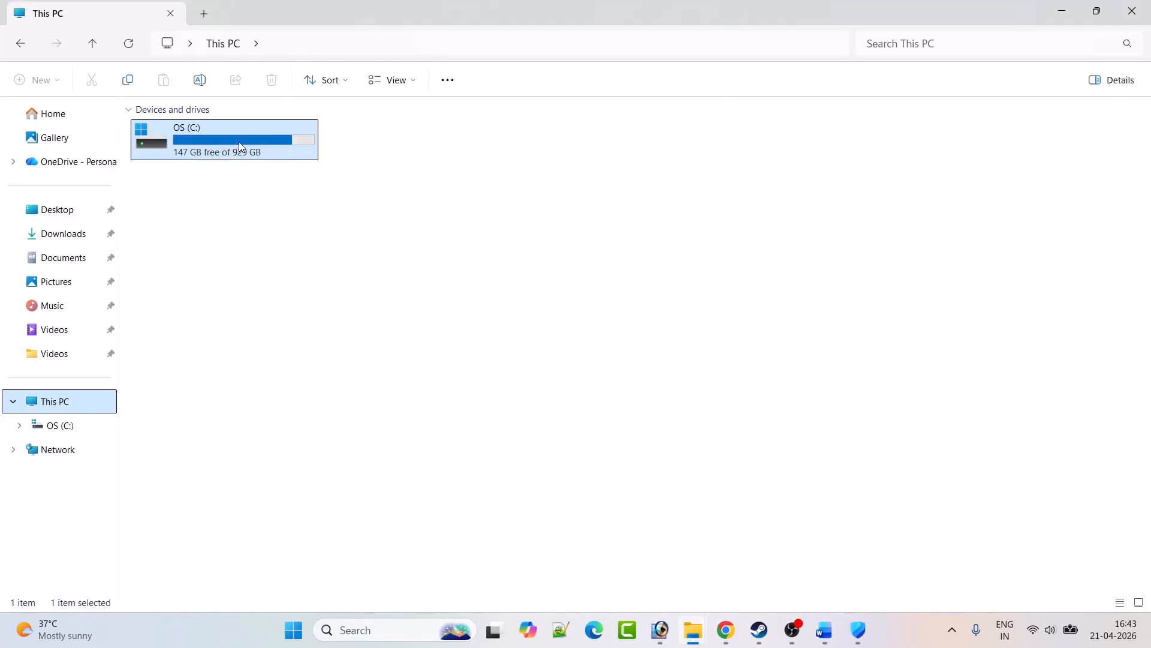
pyautogui.doubleClick(190, 555)
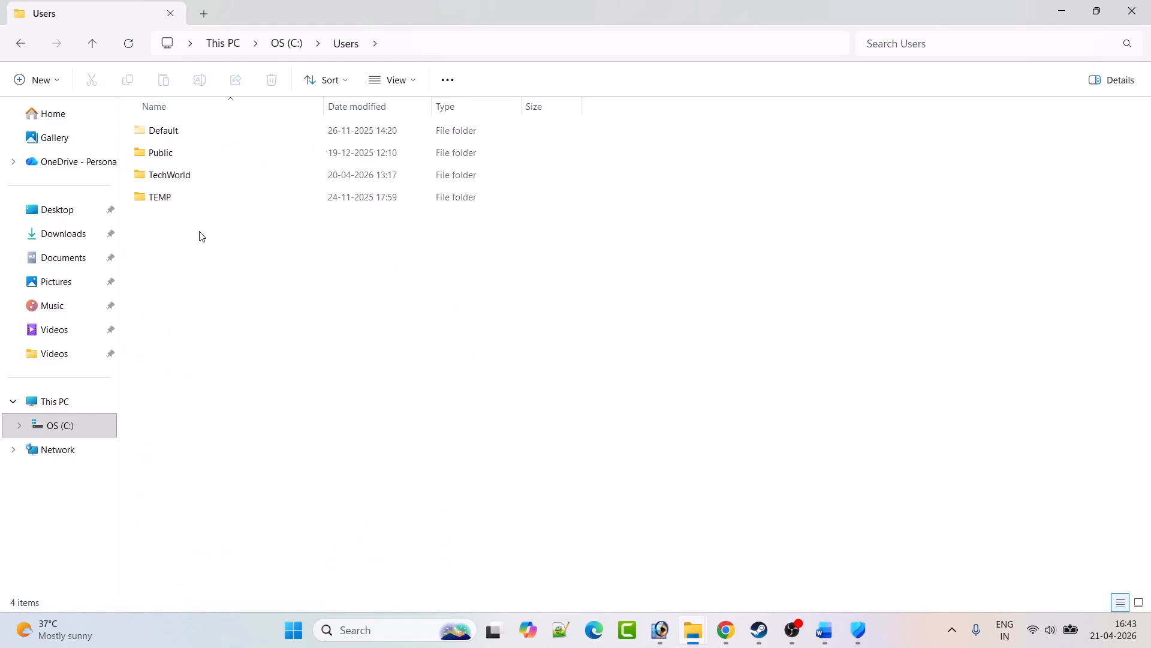
pyautogui.doubleClick(187, 178)
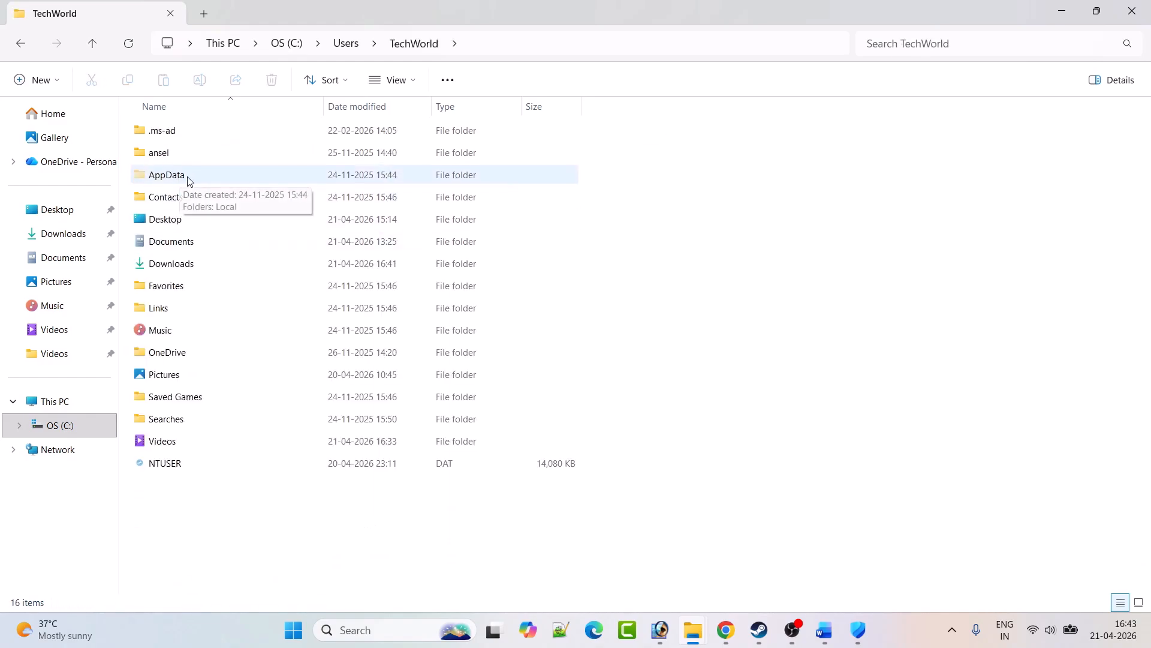
# - Check the hidden items display option in File Explorer and open the profile's AppData\LocalLow folder
pyautogui.click(393, 80)
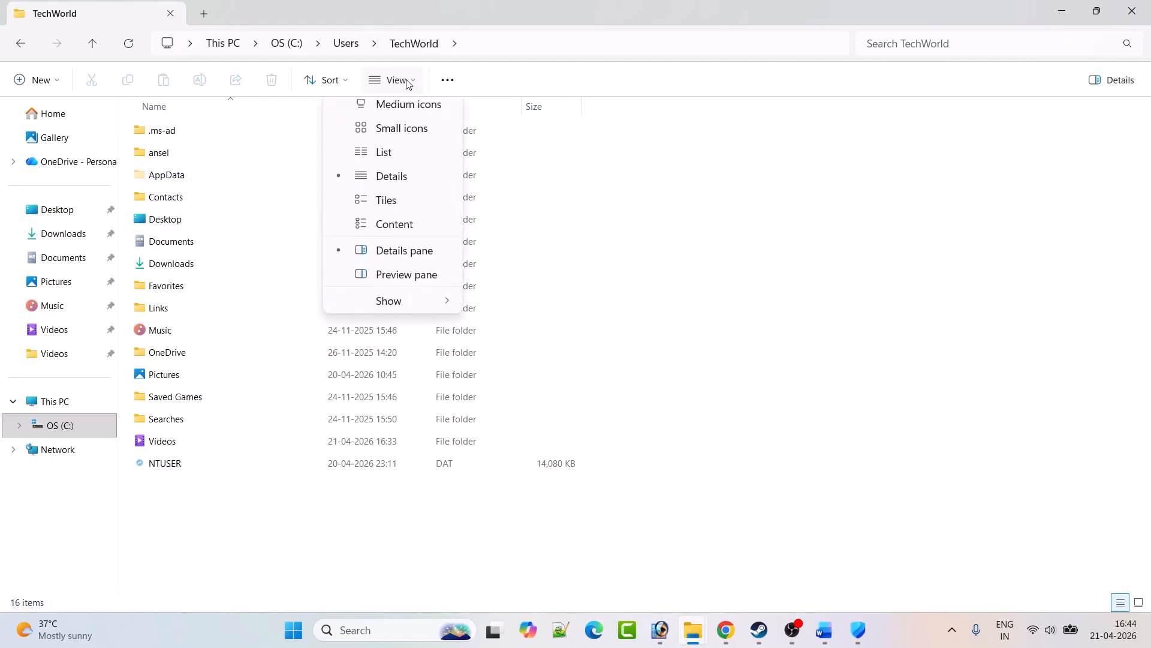
pyautogui.moveTo(461, 362)
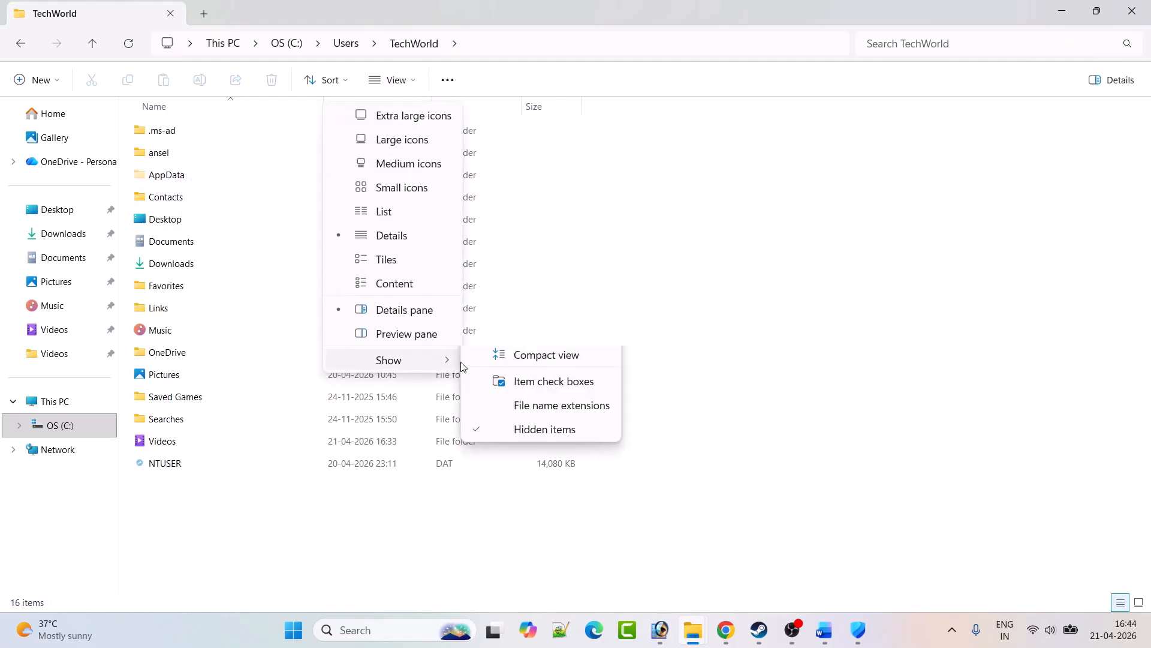
pyautogui.click(688, 465)
pyautogui.doubleClick(175, 176)
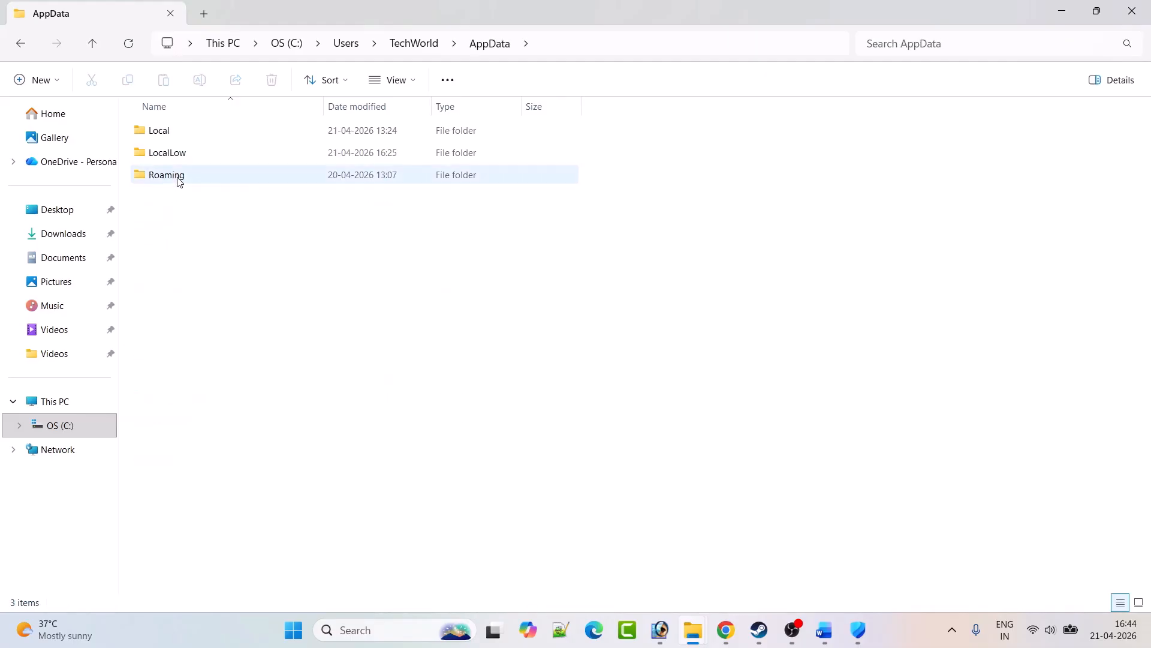
pyautogui.doubleClick(188, 157)
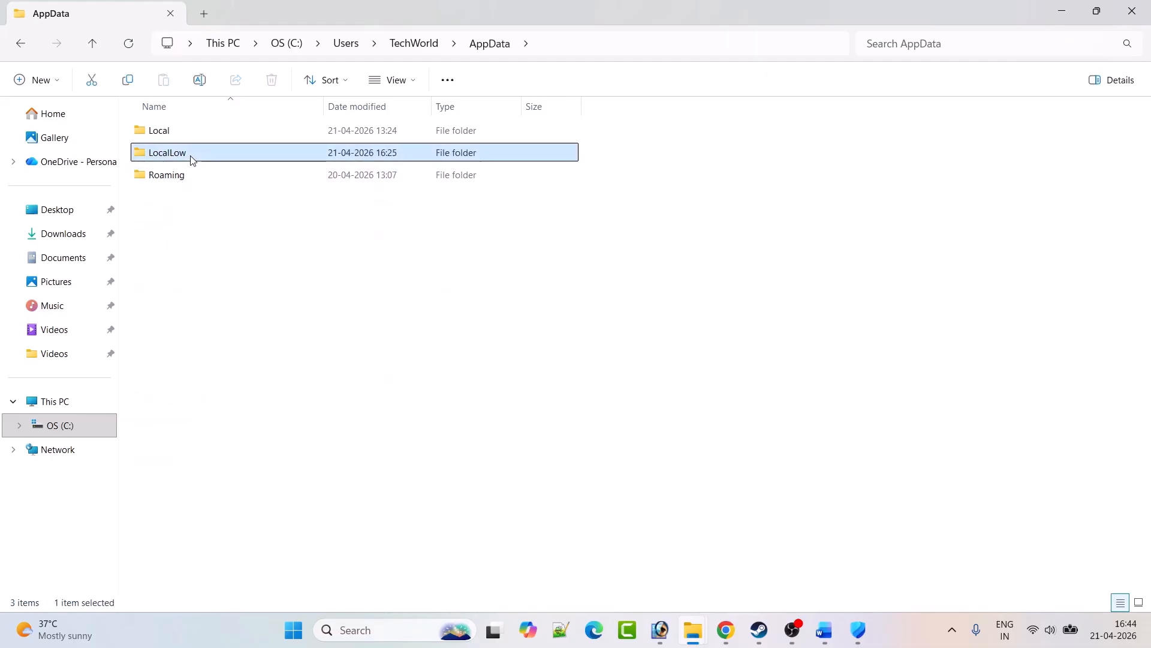
# - Find and open the Nosebleed Interactive folder inside LocalLow
pyautogui.click(215, 284)
pyautogui.press('n')
pyautogui.press('n')
pyautogui.press('n')
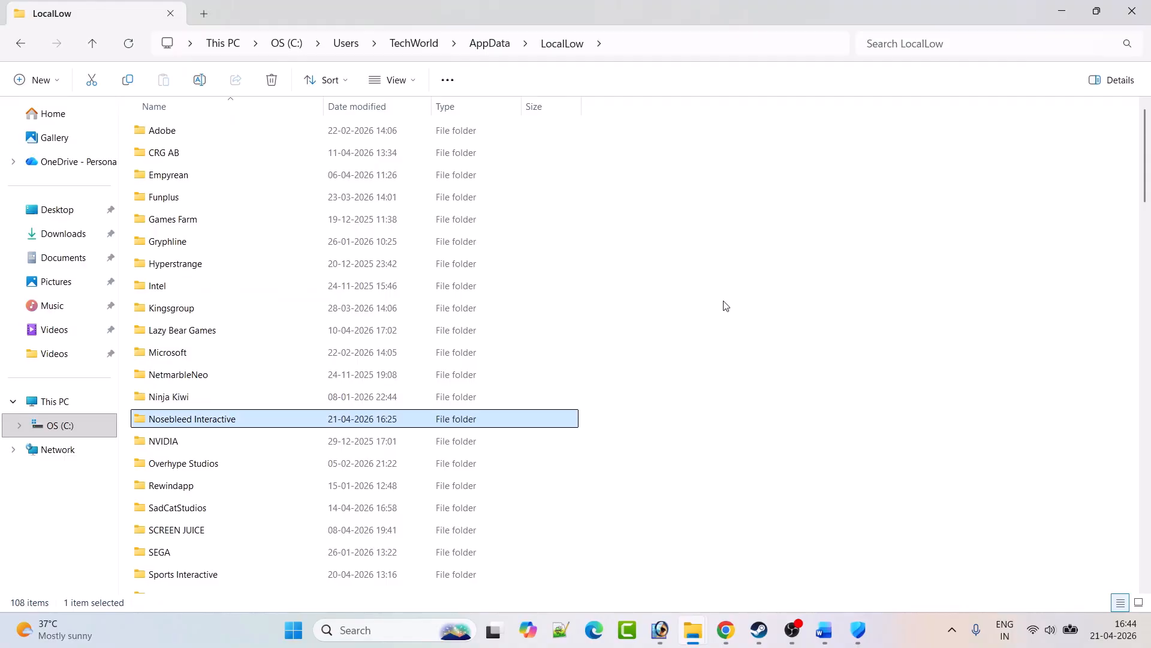
pyautogui.press('Return')
# - Copy the Vampire Crawlers saved game folder as a backup
pyautogui.click(185, 133)
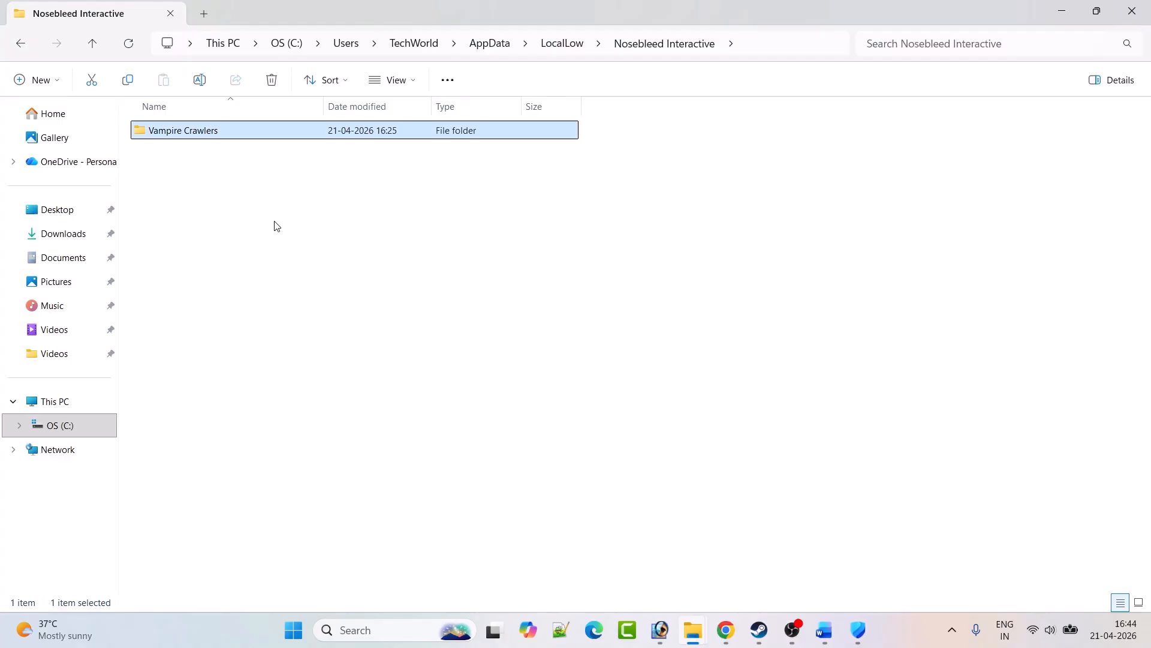
pyautogui.rightClick(221, 136)
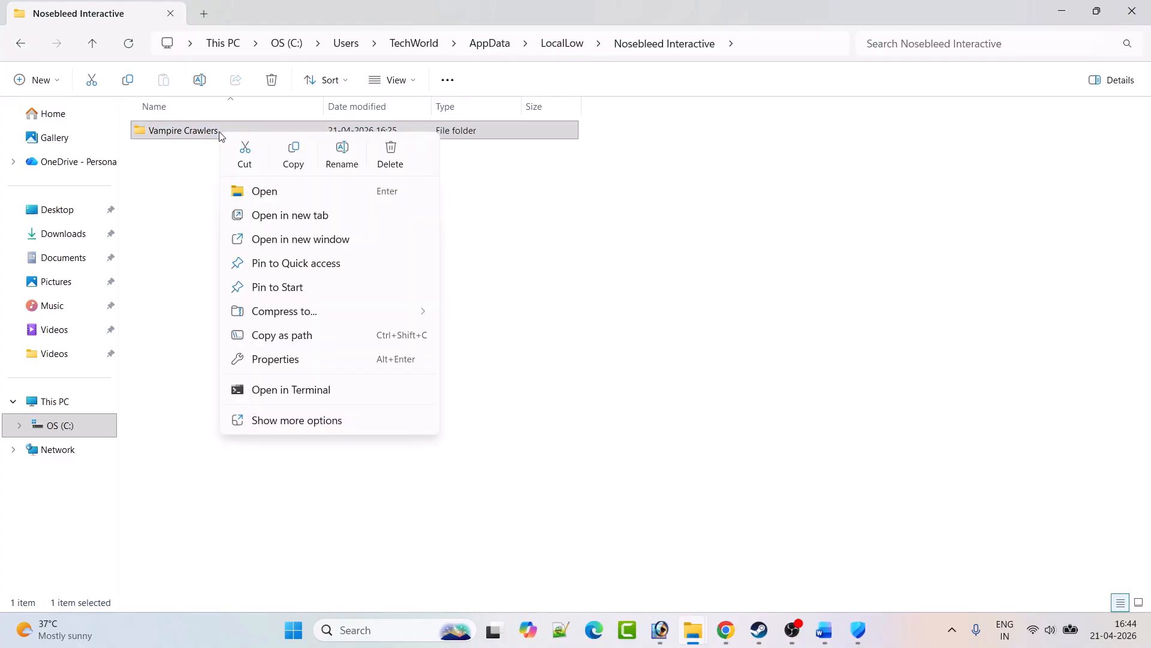
pyautogui.click(290, 159)
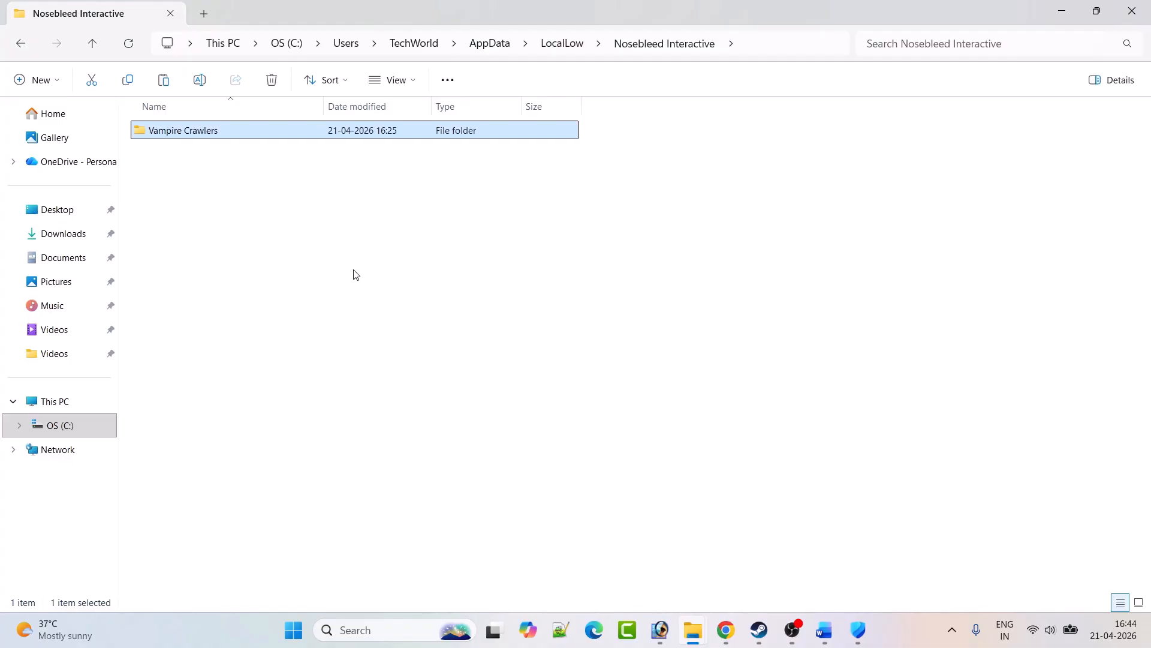
# - Delete the Vampire Crawlers folder from Nosebleed Interactive and switch to the game's library page in Steam
pyautogui.rightClick(226, 130)
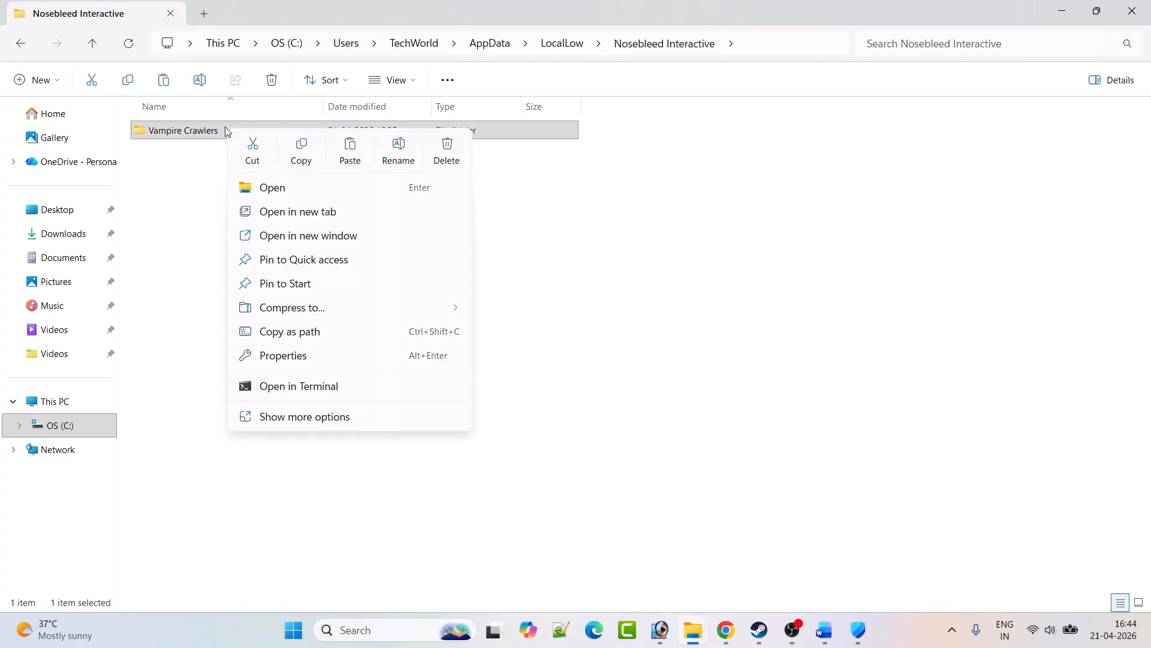
pyautogui.click(447, 156)
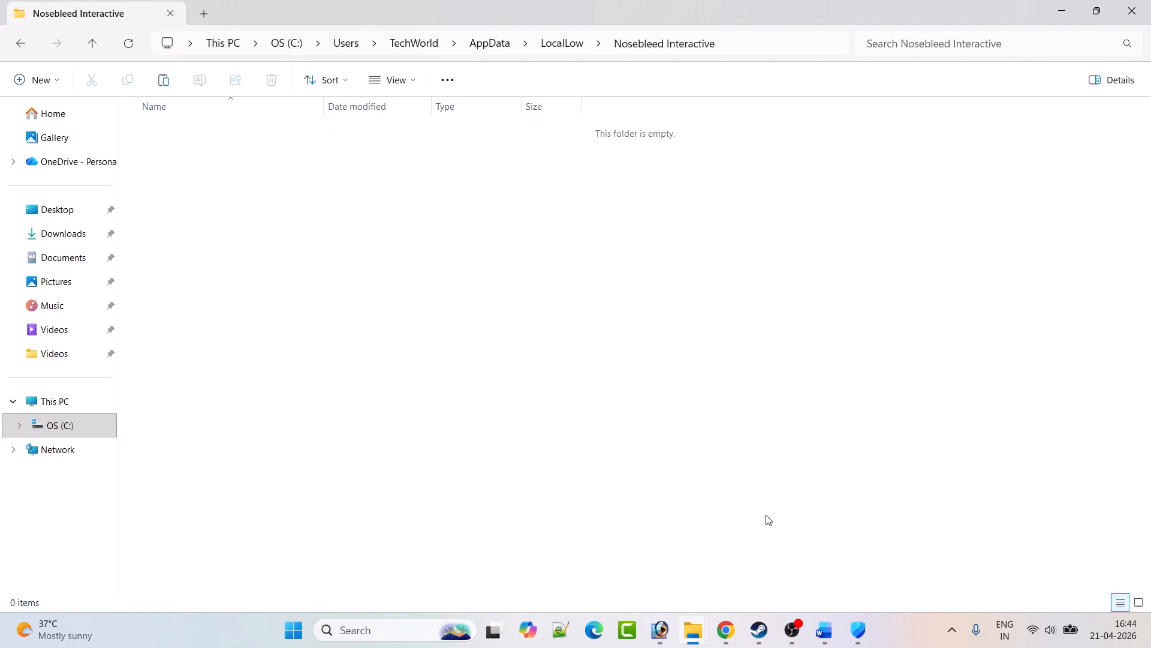
pyautogui.click(759, 629)
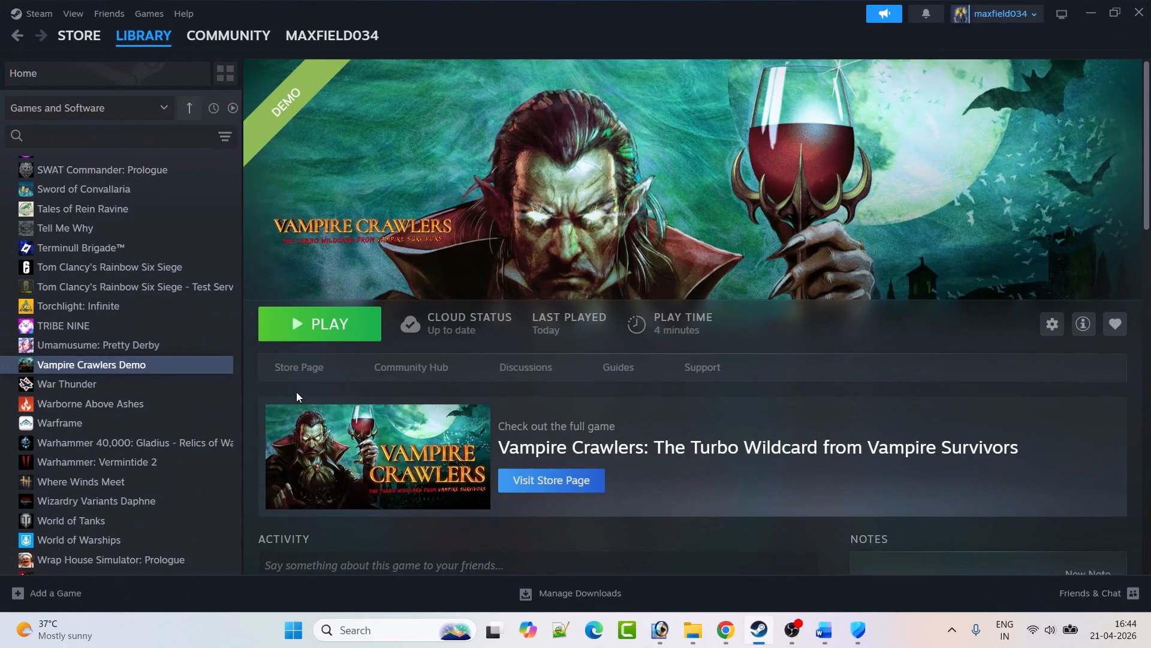
# - Return to the Word document and read Fix 11 about closing conflicting or unnecessary programs, through to the Fix 12 heading
pyautogui.click(817, 627)
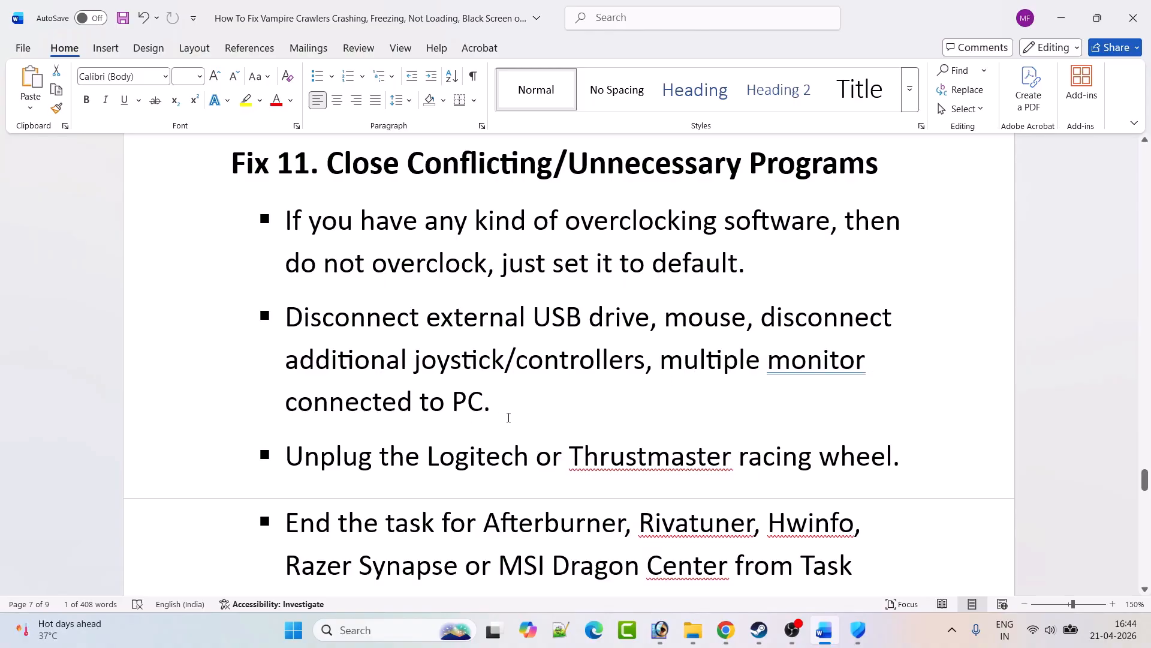
pyautogui.scroll(-3, 508, 416)
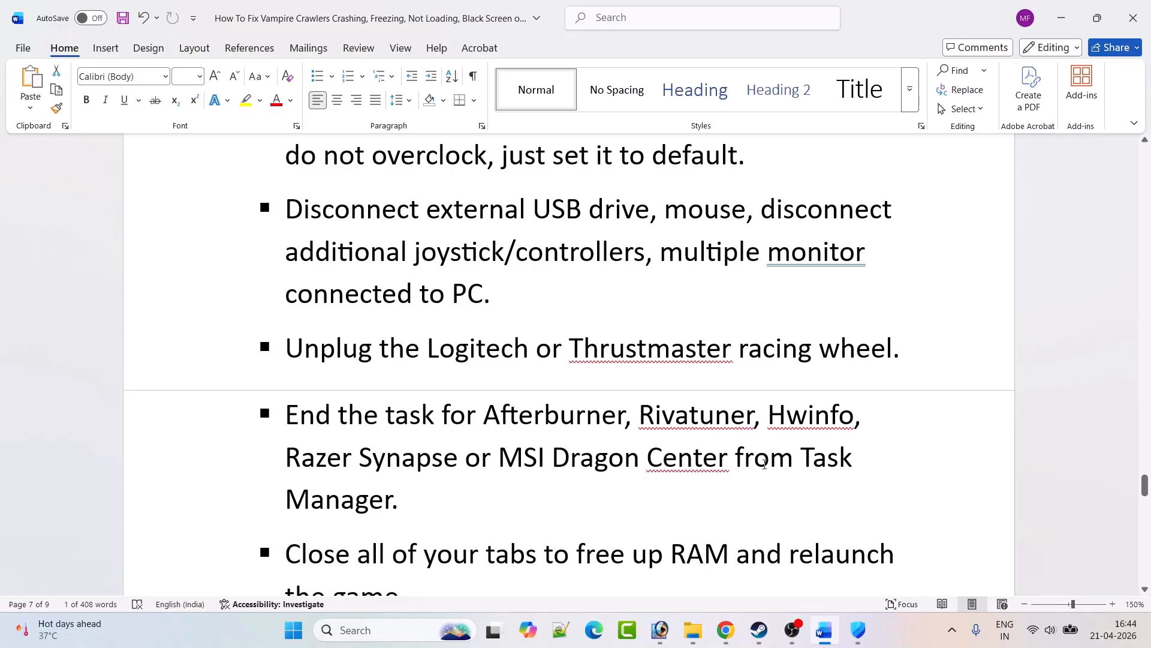
pyautogui.scroll(-3, 381, 419)
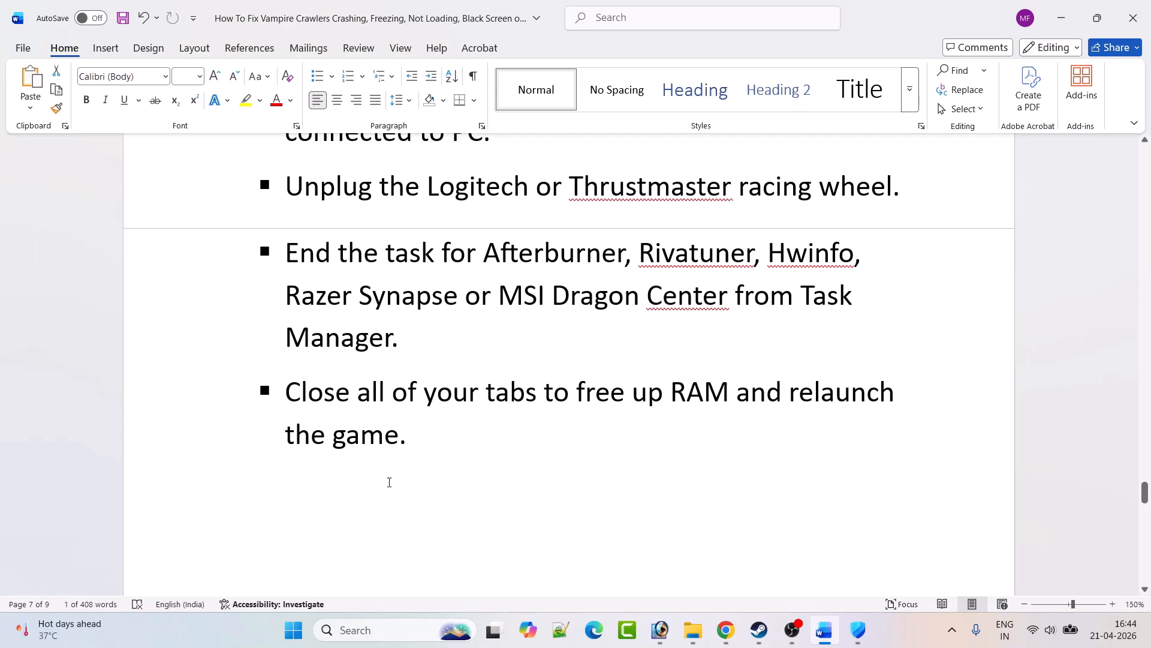
pyautogui.scroll(-10, 447, 460)
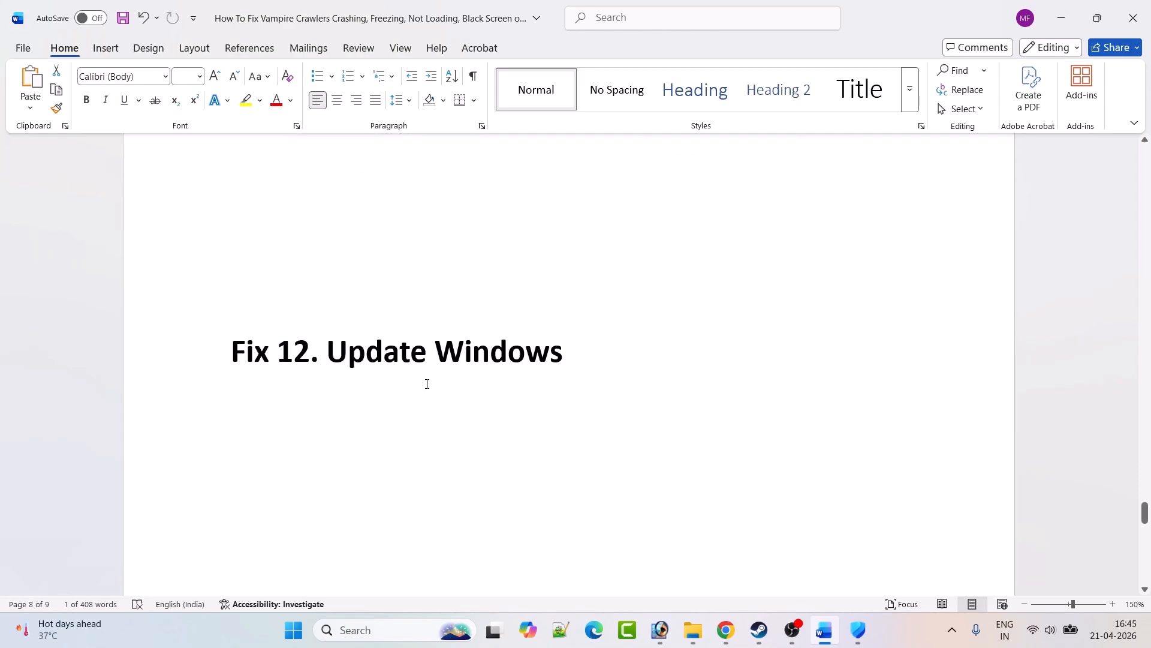
# - Open Windows Settings and check for updates in Windows Update
pyautogui.click(293, 629)
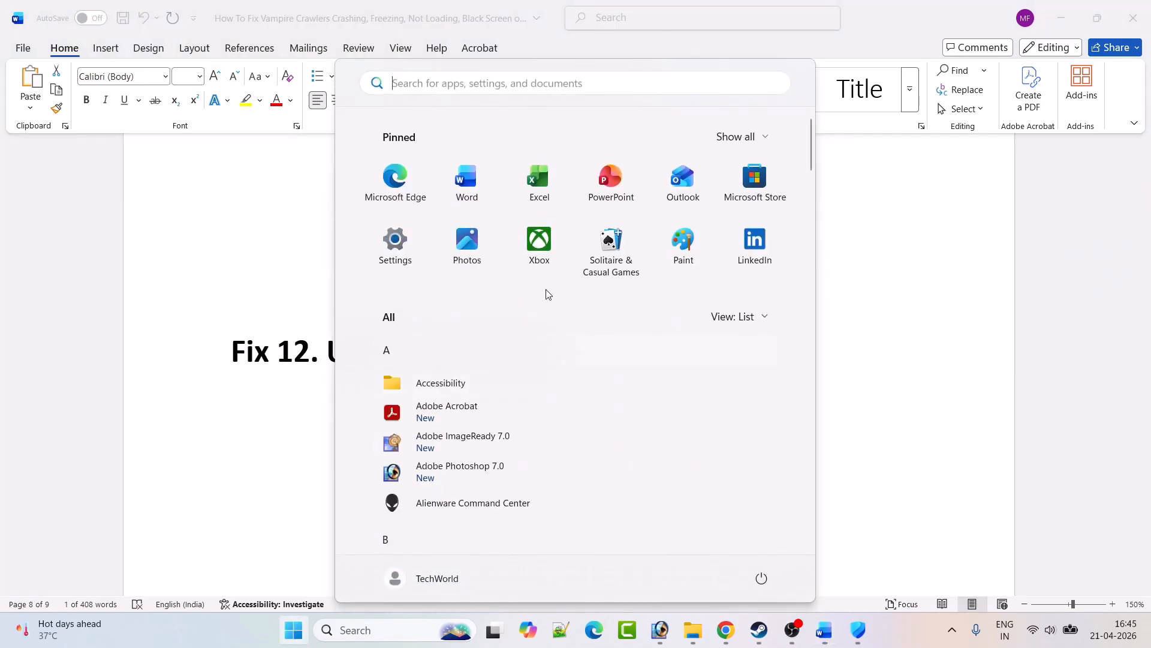
pyautogui.click(418, 246)
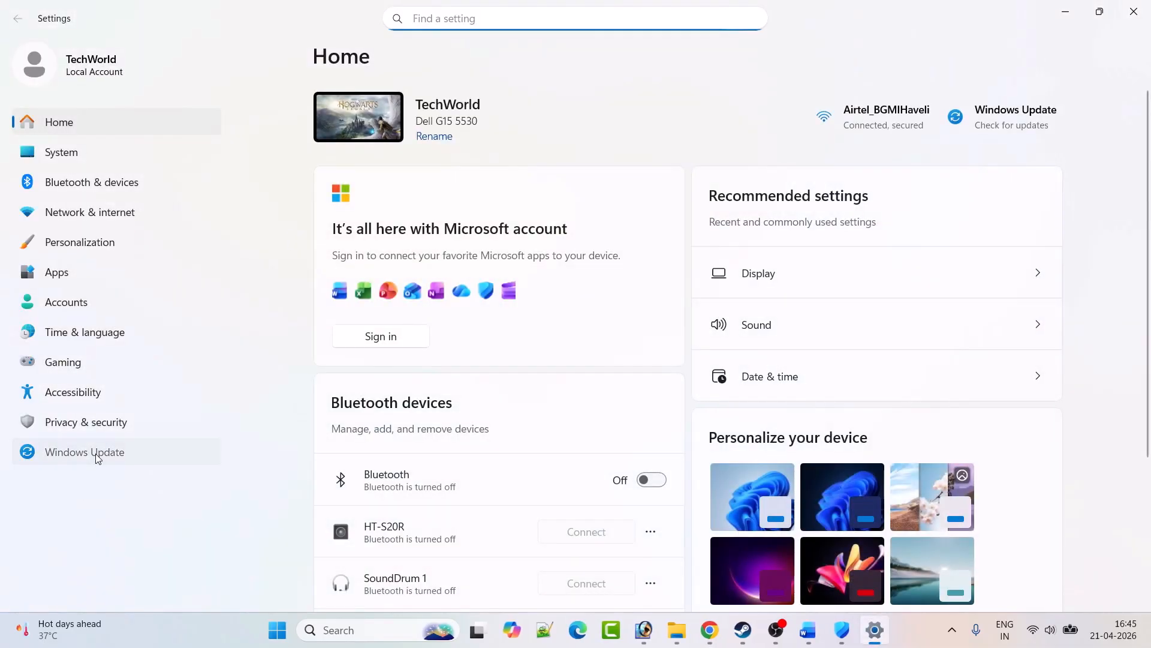
pyautogui.click(98, 457)
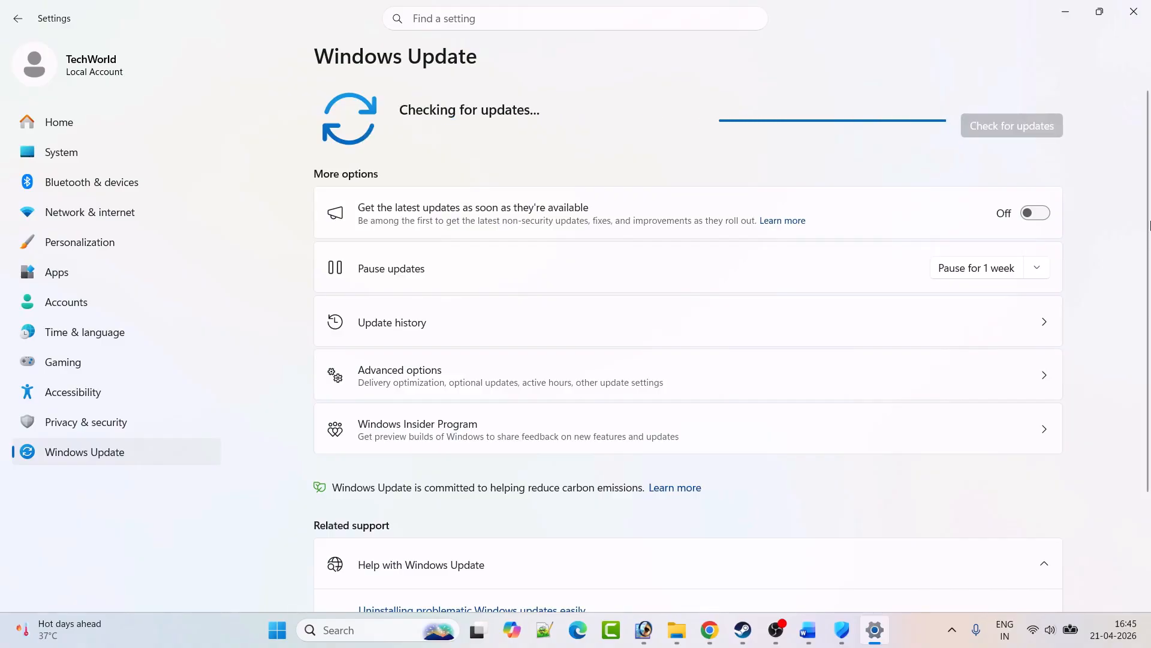
# - Look at the power options for restarting the PC, close them without choosing one, and switch to Steam
pyautogui.click(277, 629)
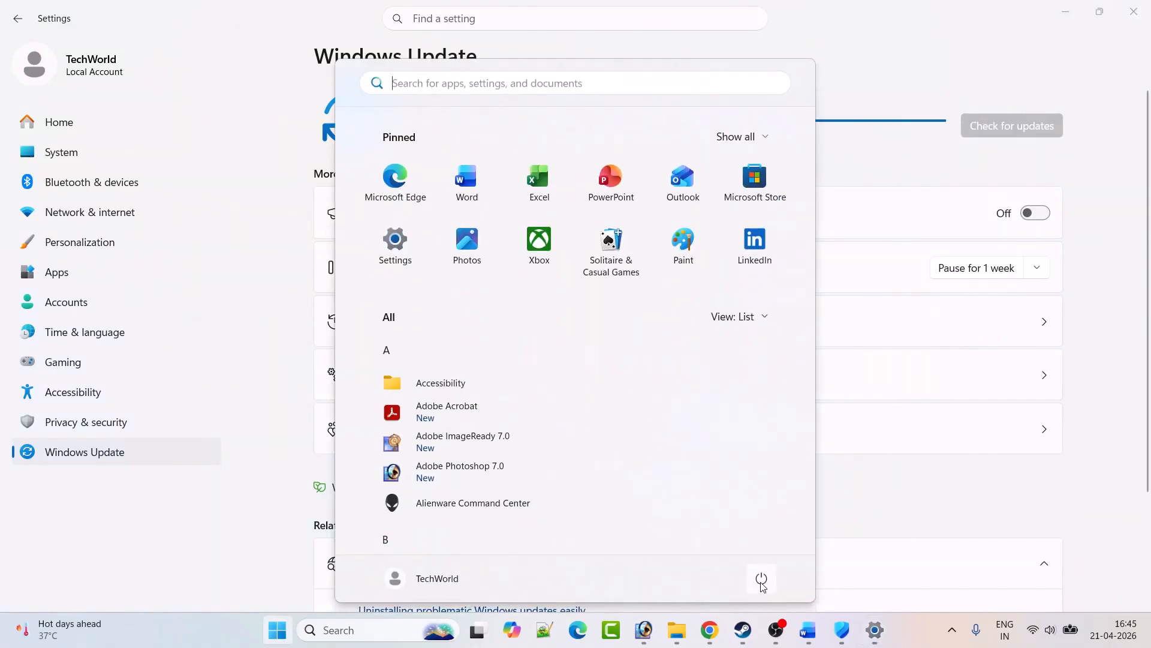
pyautogui.click(762, 579)
pyautogui.click(759, 598)
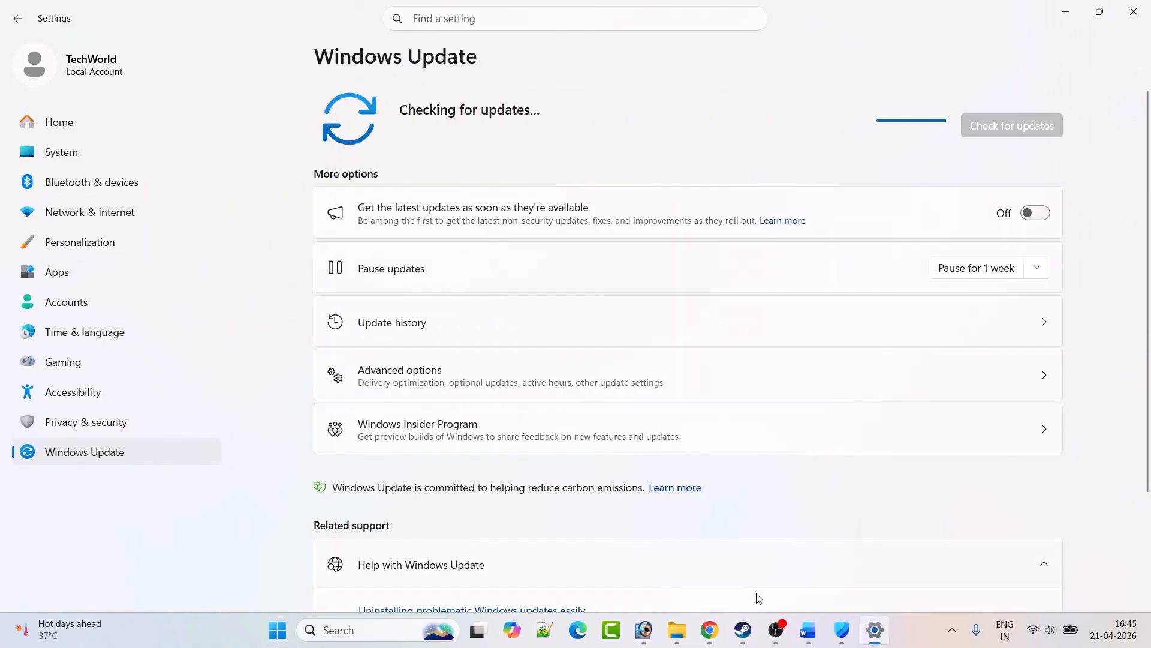
pyautogui.click(743, 630)
# - Read Fix 13 about reinstalling Vampire Crawlers in the Word document, highlighting its key phrases, and go back to Steam
pyautogui.click(807, 630)
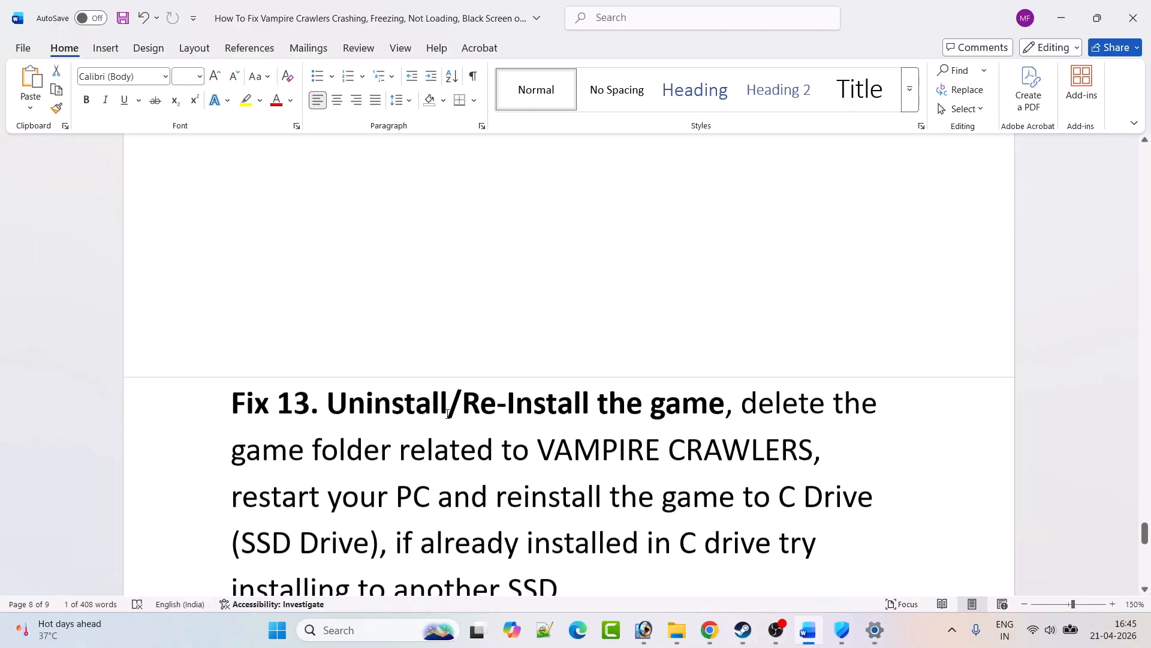
pyautogui.scroll(-2, 450, 411)
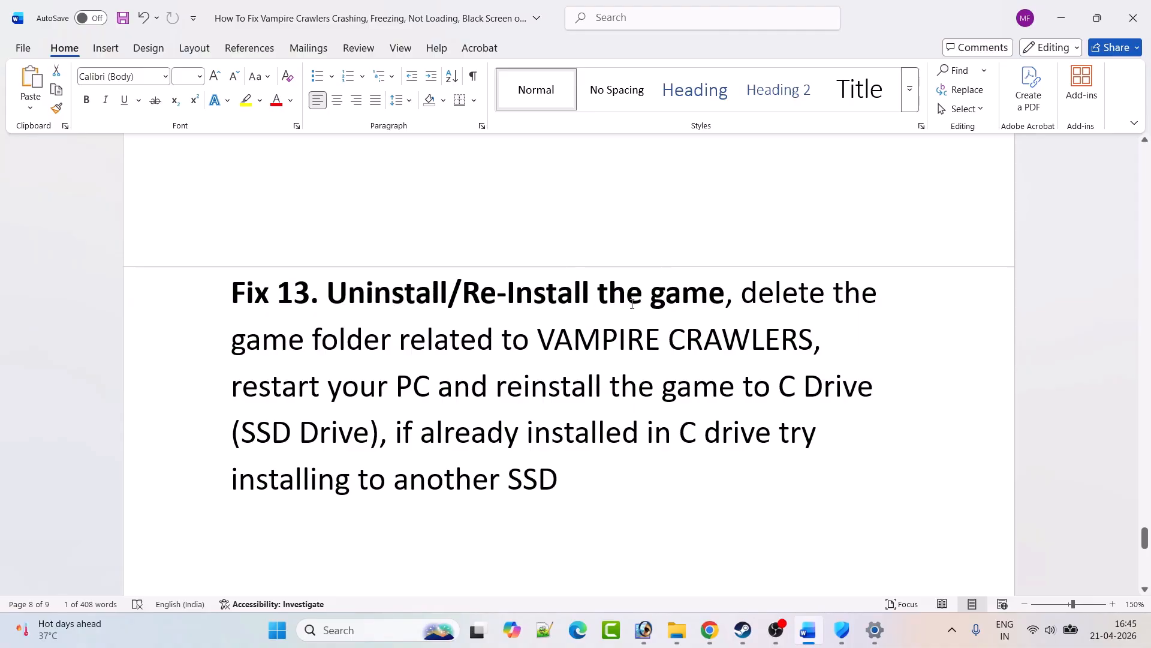
pyautogui.moveTo(539, 339); pyautogui.dragTo(749, 335)
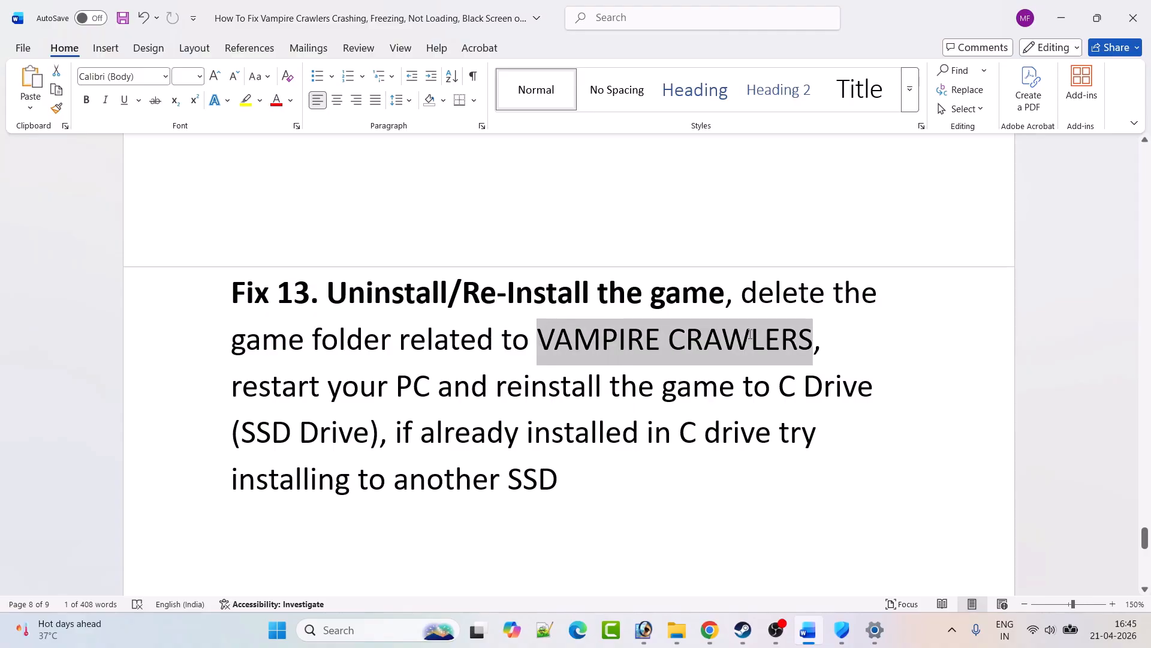
pyautogui.click(722, 432)
pyautogui.moveTo(232, 387); pyautogui.dragTo(402, 386)
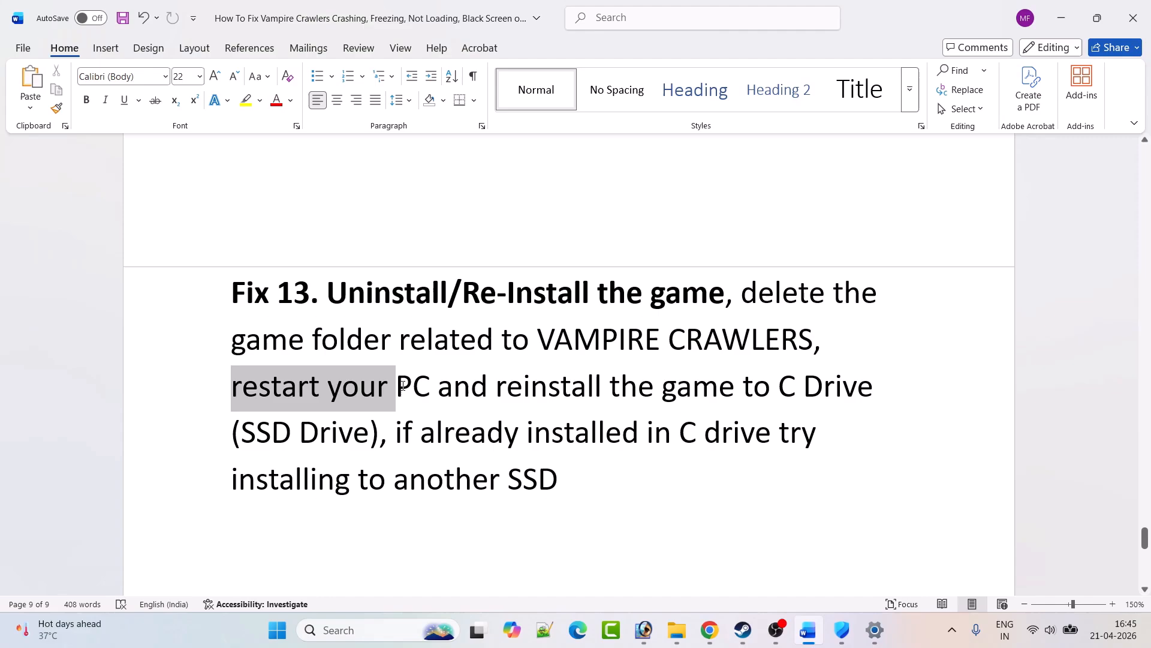
pyautogui.click(564, 432)
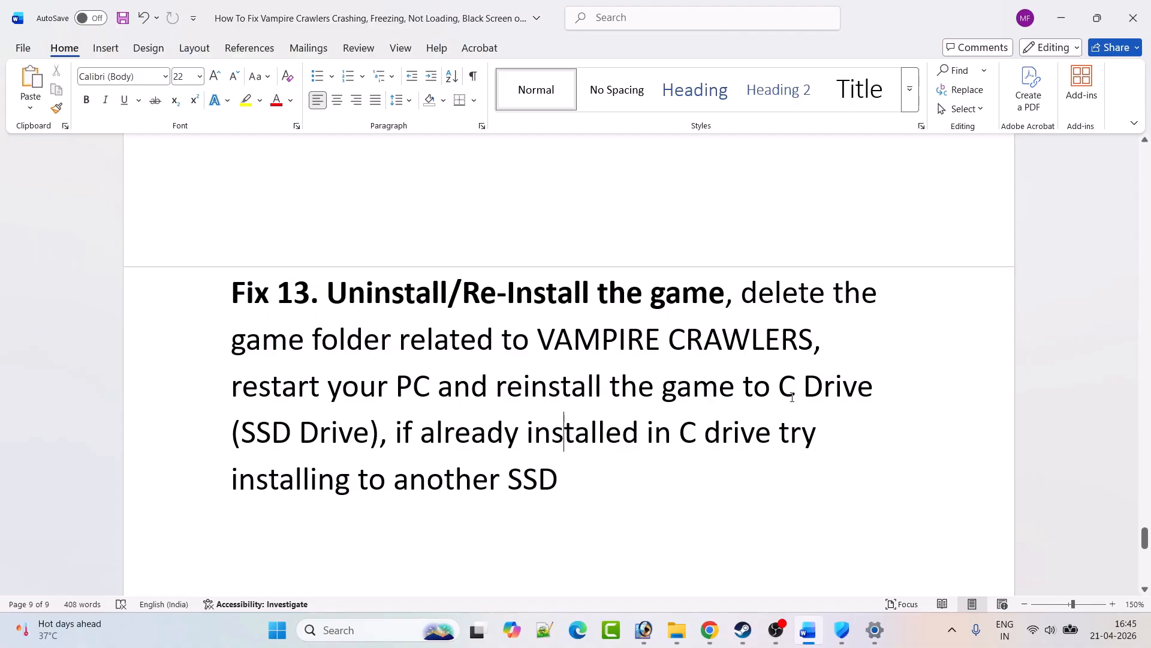
pyautogui.click(742, 629)
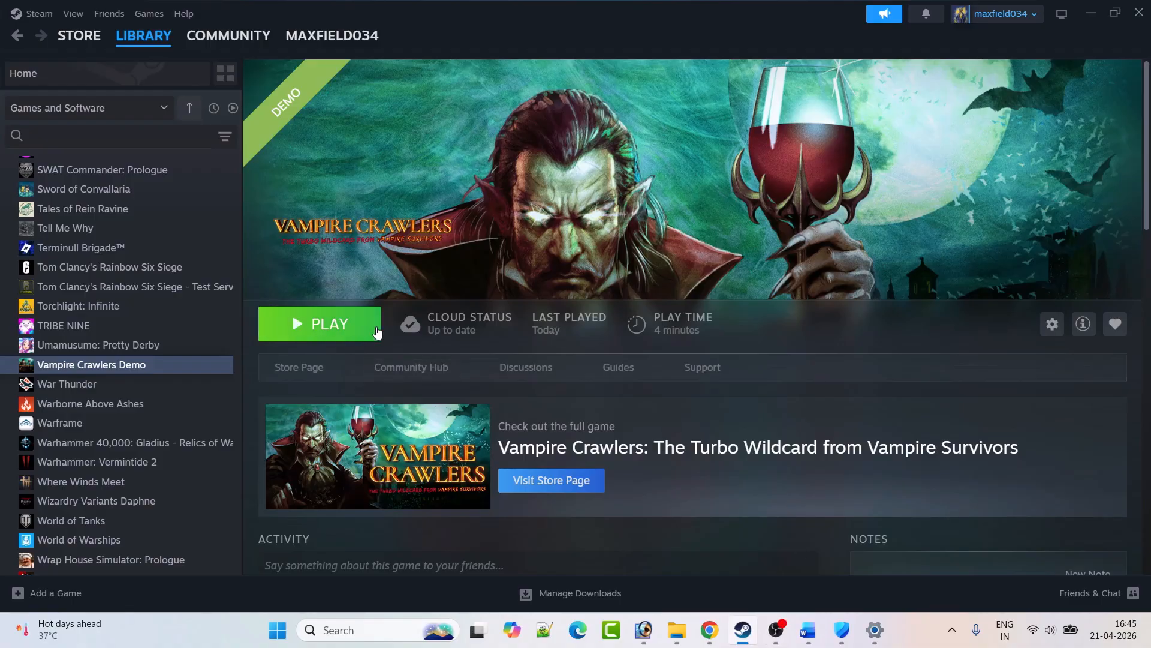